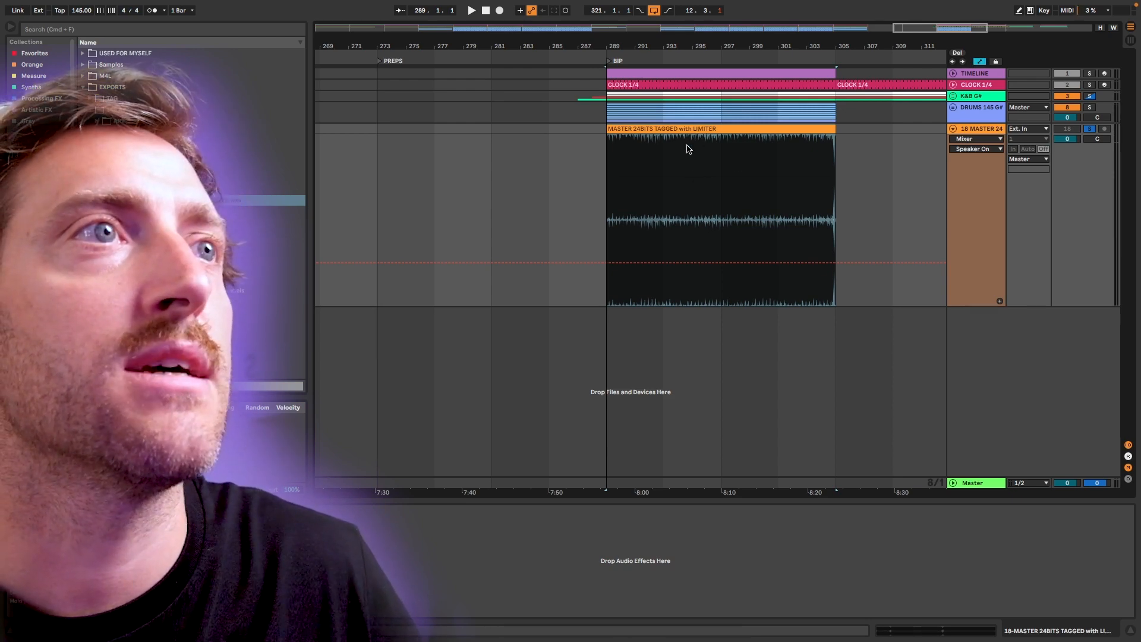
Step: Listen to the tagged master clip from the BIP marker, then unsolo and fold the master track
{"action": "key", "text": "space"}
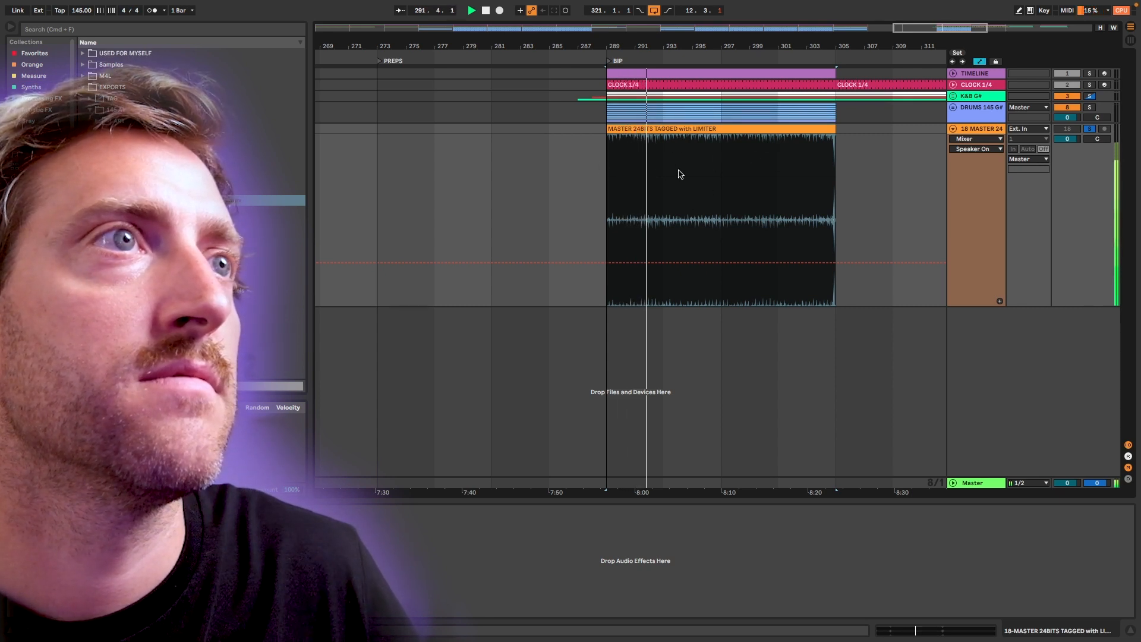
{"action": "left_click", "coordinate": [1091, 129]}
{"action": "left_click", "coordinate": [953, 129]}
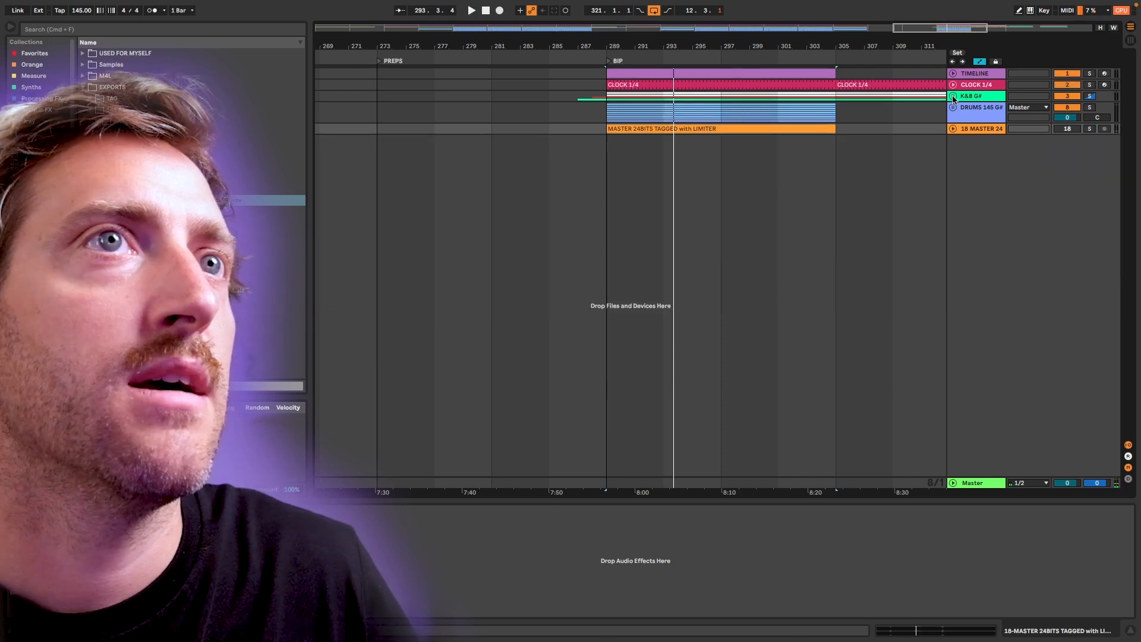
Step: Unfold the K&B G# group to show the kick and bass tracks, and set the arrangement's fixed grid to 1/4
{"action": "left_click", "coordinate": [954, 96]}
{"action": "scroll", "coordinate": [768, 329], "scroll_direction": "down", "scroll_amount": 2}
{"action": "scroll", "coordinate": [767, 330], "scroll_direction": "right", "scroll_amount": 3}
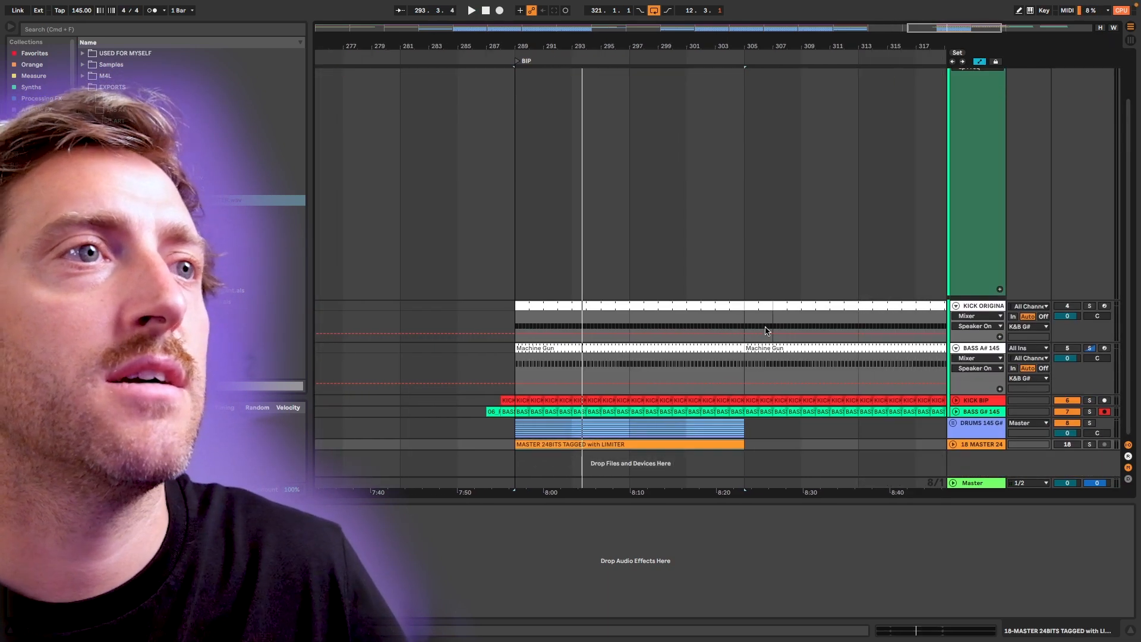
{"action": "scroll", "coordinate": [531, 326], "scroll_direction": "up", "scroll_amount": 5}
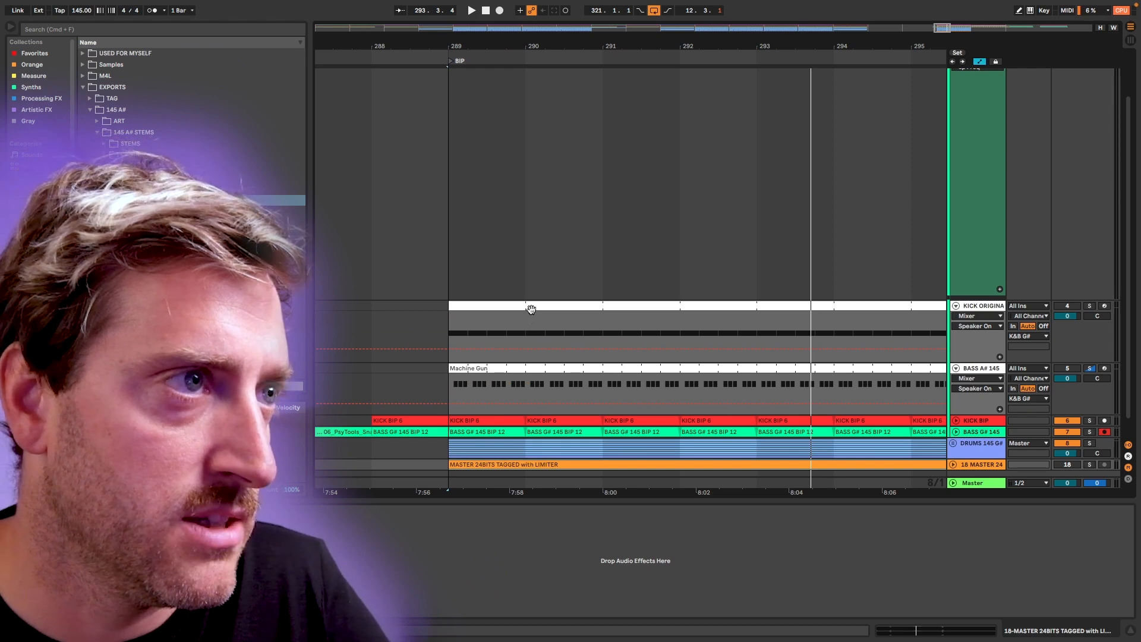
{"action": "left_click", "coordinate": [521, 330]}
{"action": "right_click", "coordinate": [527, 249]}
{"action": "left_click", "coordinate": [577, 375]}
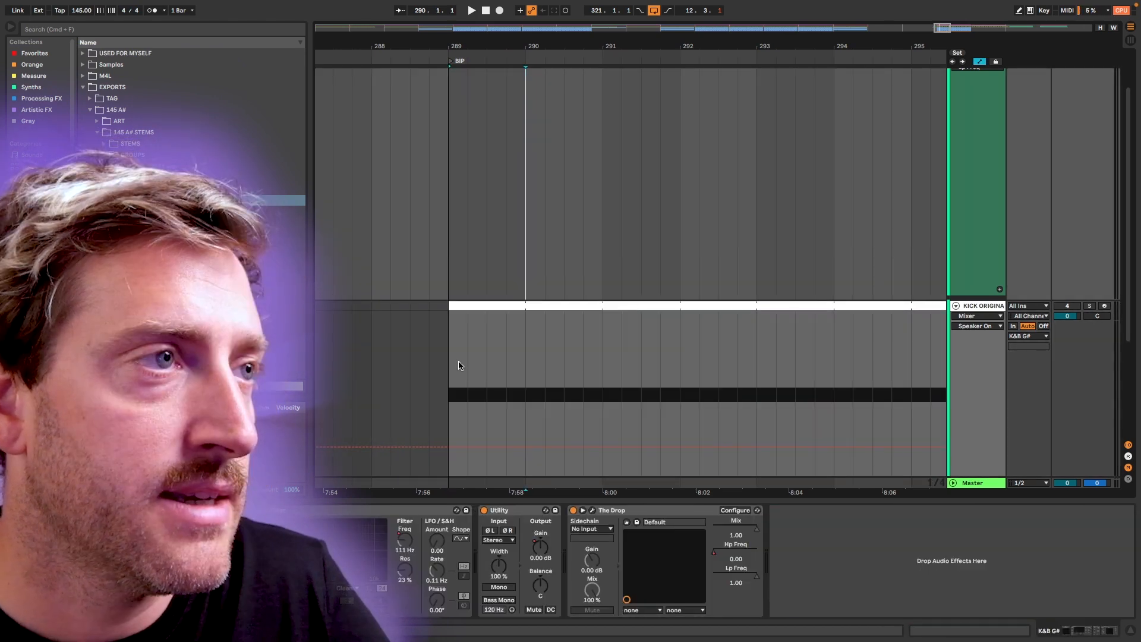
{"action": "scroll", "coordinate": [459, 365], "scroll_direction": "up", "scroll_amount": 5}
{"action": "scroll", "coordinate": [476, 361], "scroll_direction": "left", "scroll_amount": 1}
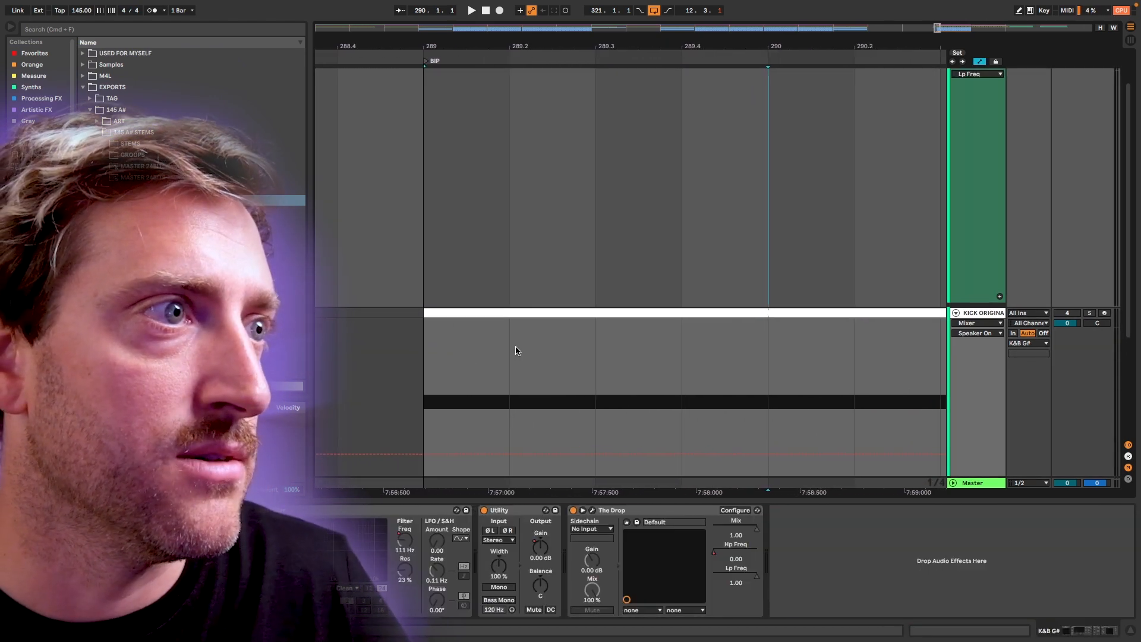
Step: Open the KICK ORIGINAL clip's notes in an enlarged editor with a 1/4 grid
{"action": "left_click", "coordinate": [513, 312]}
{"action": "left_click", "coordinate": [915, 628]}
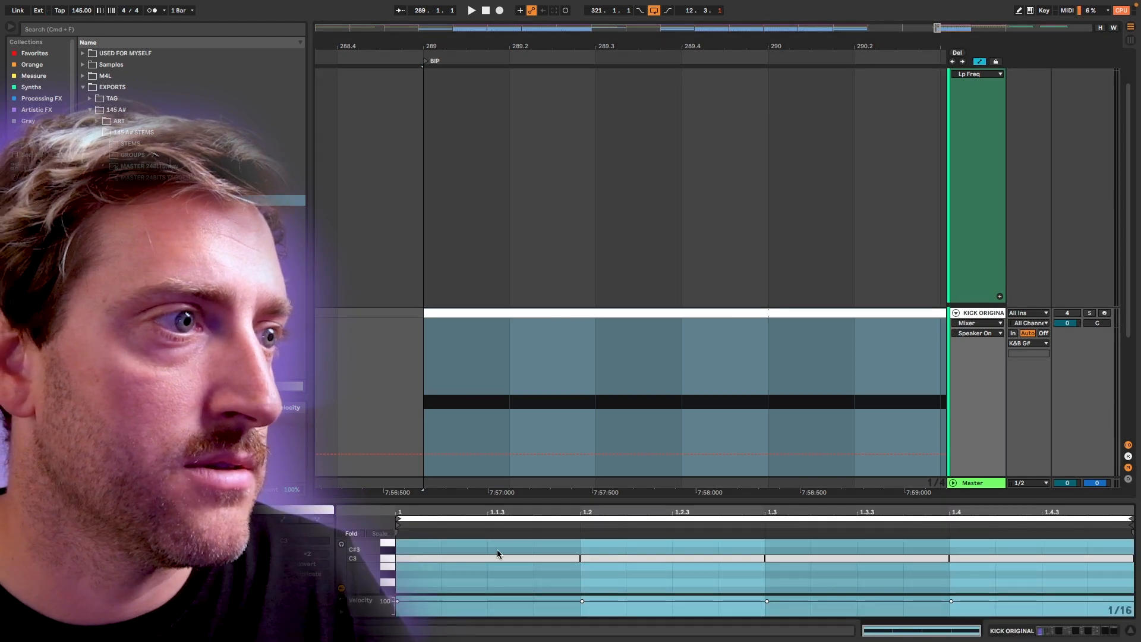
{"action": "scroll", "coordinate": [498, 549], "scroll_direction": "down", "scroll_amount": 1}
{"action": "right_click", "coordinate": [551, 559]}
{"action": "left_click", "coordinate": [571, 505]}
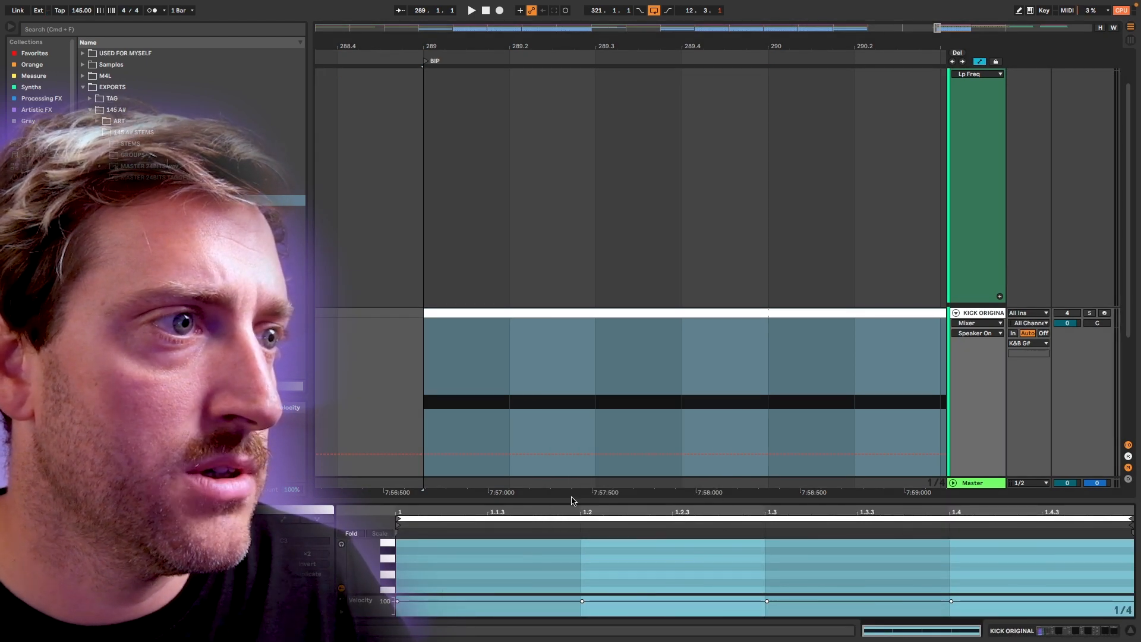
{"action": "left_click_drag", "start_coordinate": [572, 499], "coordinate": [573, 401]}
{"action": "left_click", "coordinate": [591, 487]}
{"action": "scroll", "coordinate": [593, 497], "scroll_direction": "up", "scroll_amount": 1}
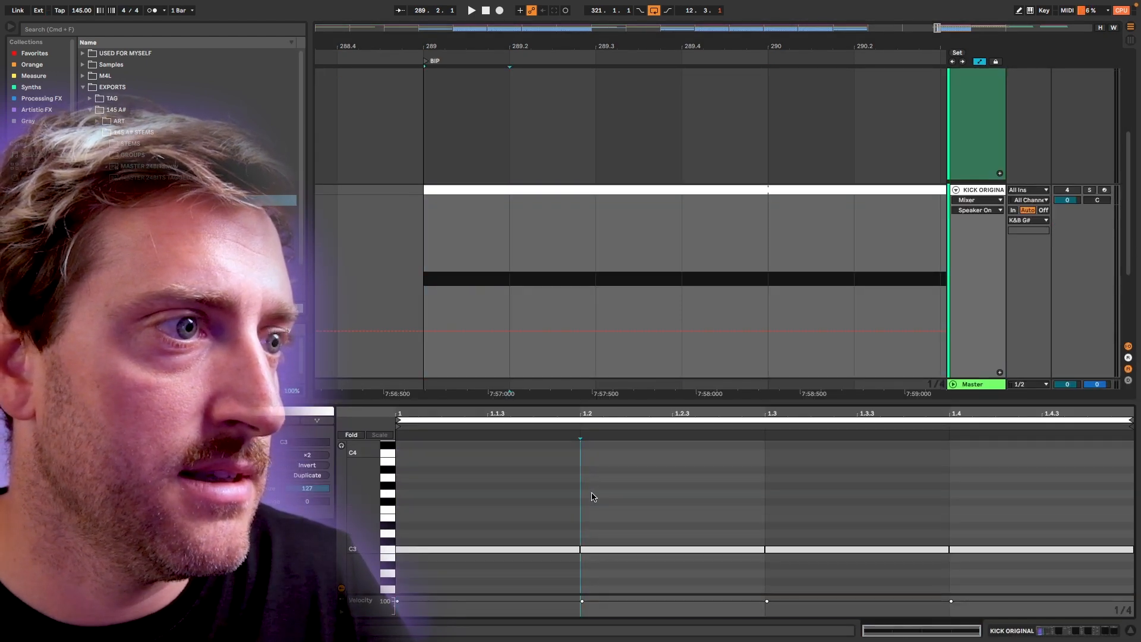
Step: Fold the note editor to the used pitch and check the first three C3 kick notes one by one
{"action": "left_click", "coordinate": [355, 435]}
{"action": "left_click", "coordinate": [537, 450]}
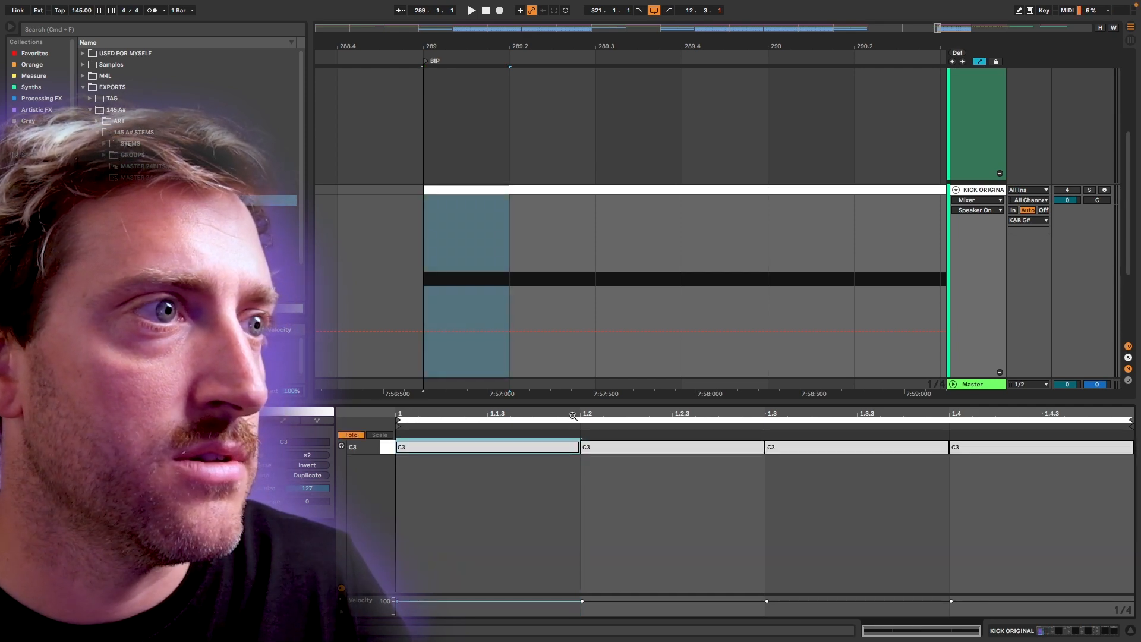
{"action": "left_click", "coordinate": [610, 450]}
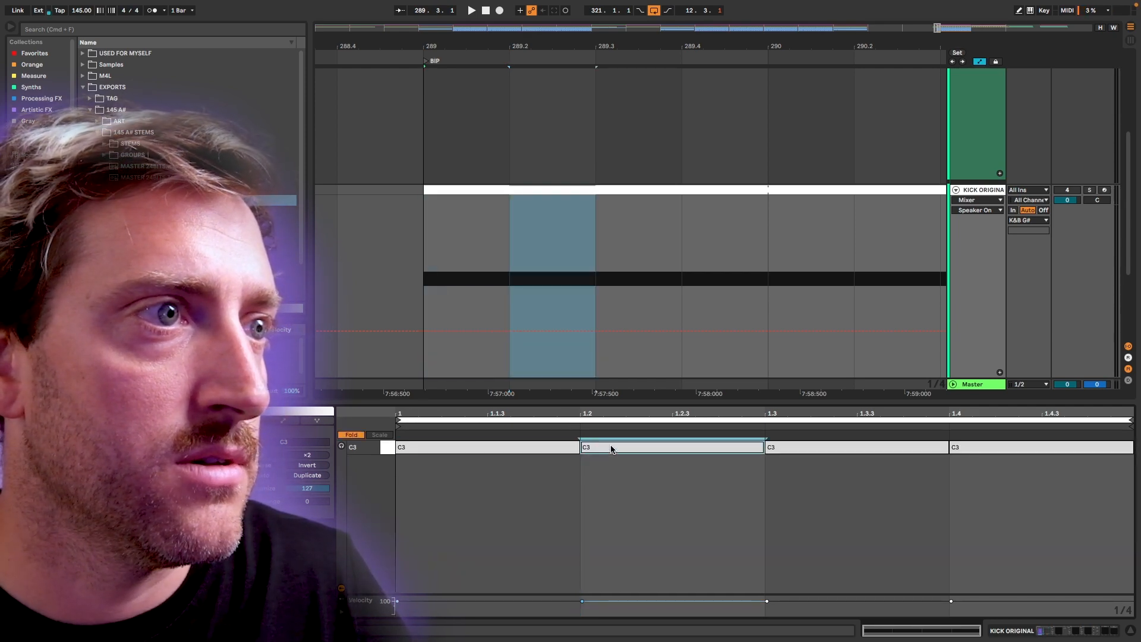
{"action": "left_click", "coordinate": [818, 450]}
Step: Loop the kick clip over its first C3 note only, and check the repeats on each beat in the arrangement
{"action": "left_click", "coordinate": [472, 449]}
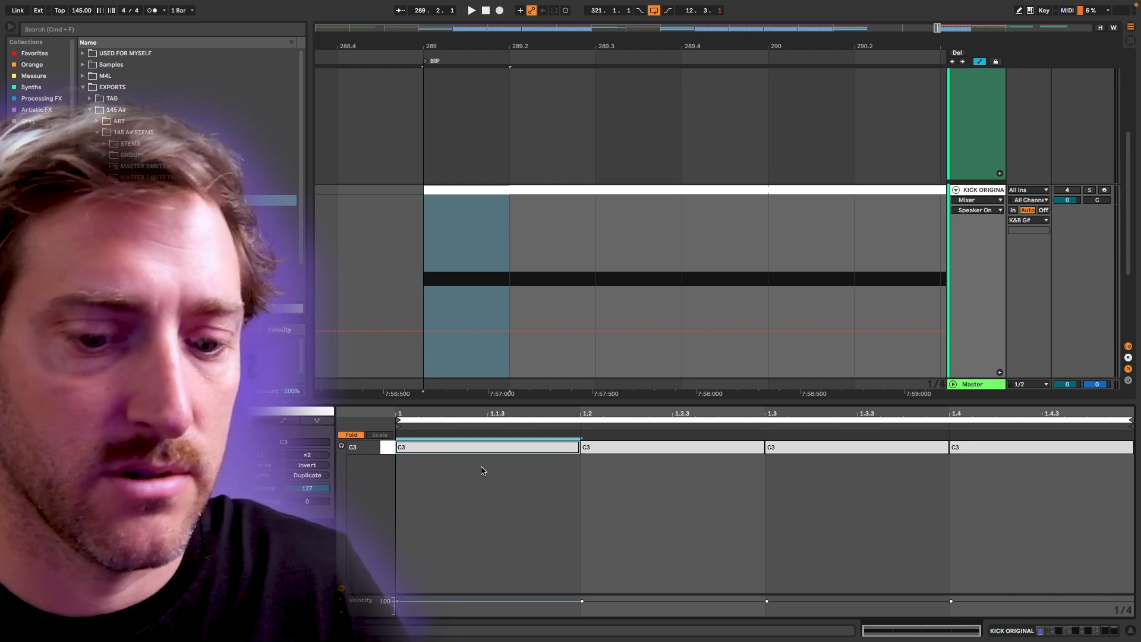
{"action": "key", "text": "super+l"}
{"action": "right_click", "coordinate": [510, 489]}
{"action": "left_click", "coordinate": [557, 315]}
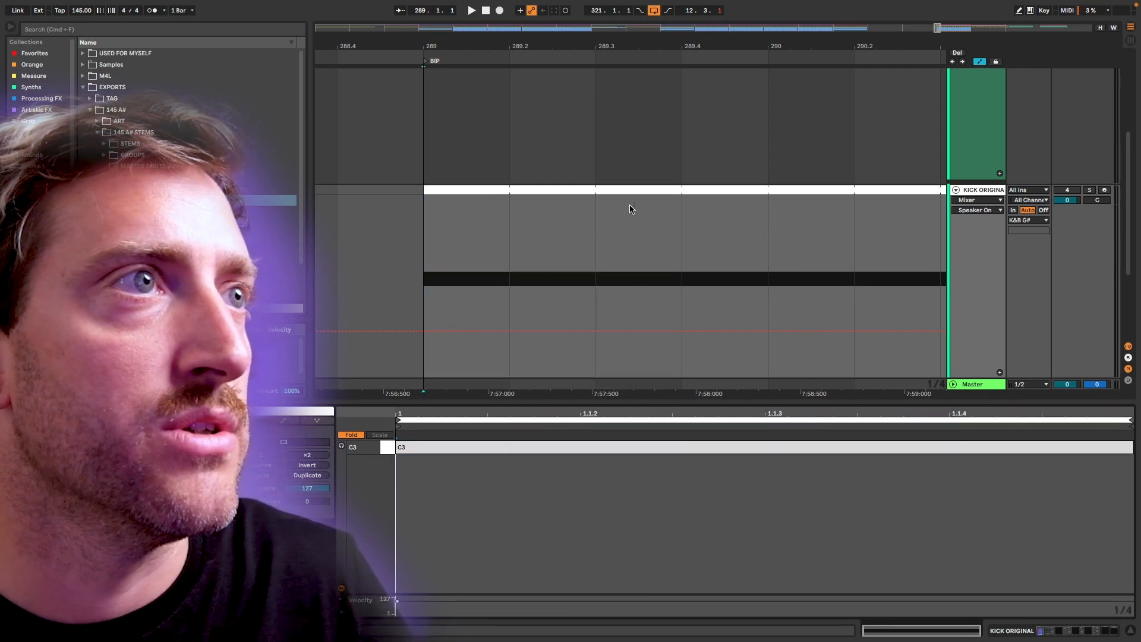
{"action": "left_click", "coordinate": [511, 209]}
{"action": "left_click", "coordinate": [606, 216]}
{"action": "left_click", "coordinate": [682, 216]}
{"action": "left_click", "coordinate": [772, 220]}
Step: Set the arrangement grid to 1/16 and deactivate the second half of the kick clip's first beat
{"action": "right_click", "coordinate": [504, 232]}
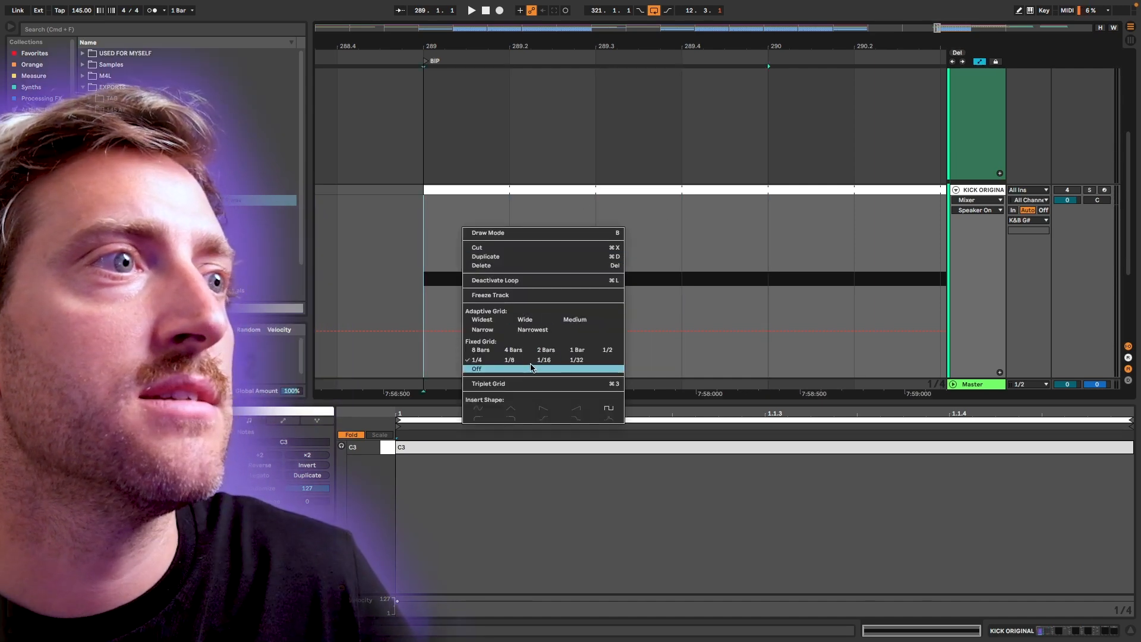
{"action": "left_click", "coordinate": [543, 360]}
{"action": "left_click", "coordinate": [468, 214]}
{"action": "left_click_drag", "start_coordinate": [467, 214], "coordinate": [507, 200]}
{"action": "key", "text": "0"}
{"action": "left_click", "coordinate": [445, 196]}
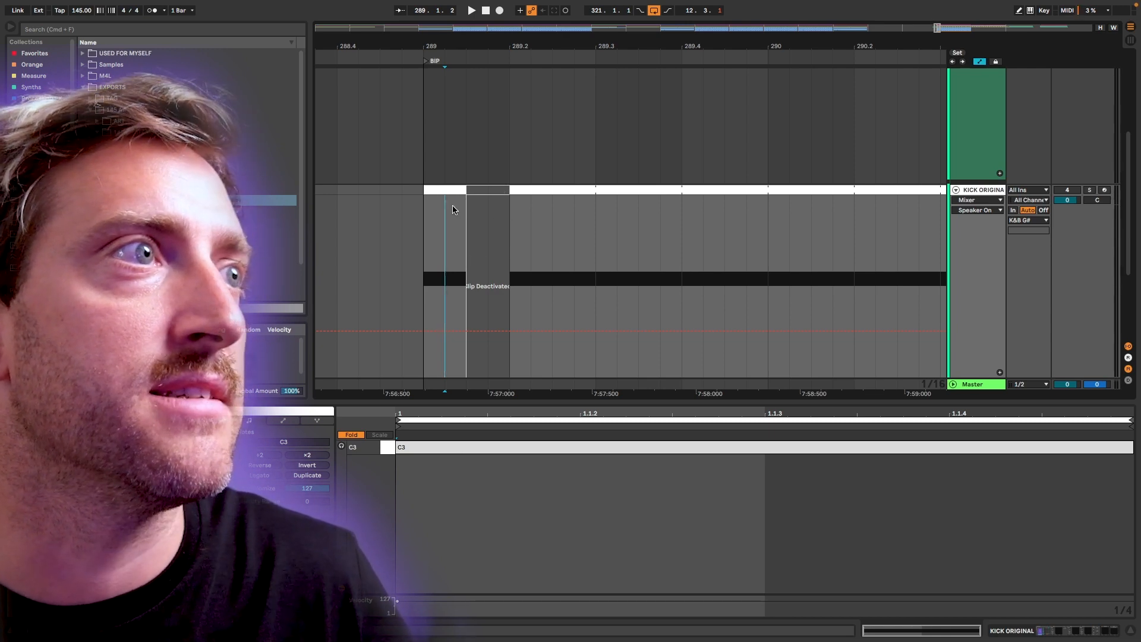
Step: Open the Machine Gun bass clip and compare its A#1 notes and velocities with the kick's sixteenths in the first beat
{"action": "scroll", "coordinate": [458, 239], "scroll_direction": "down", "scroll_amount": 2}
{"action": "scroll", "coordinate": [457, 238], "scroll_direction": "up", "scroll_amount": 1}
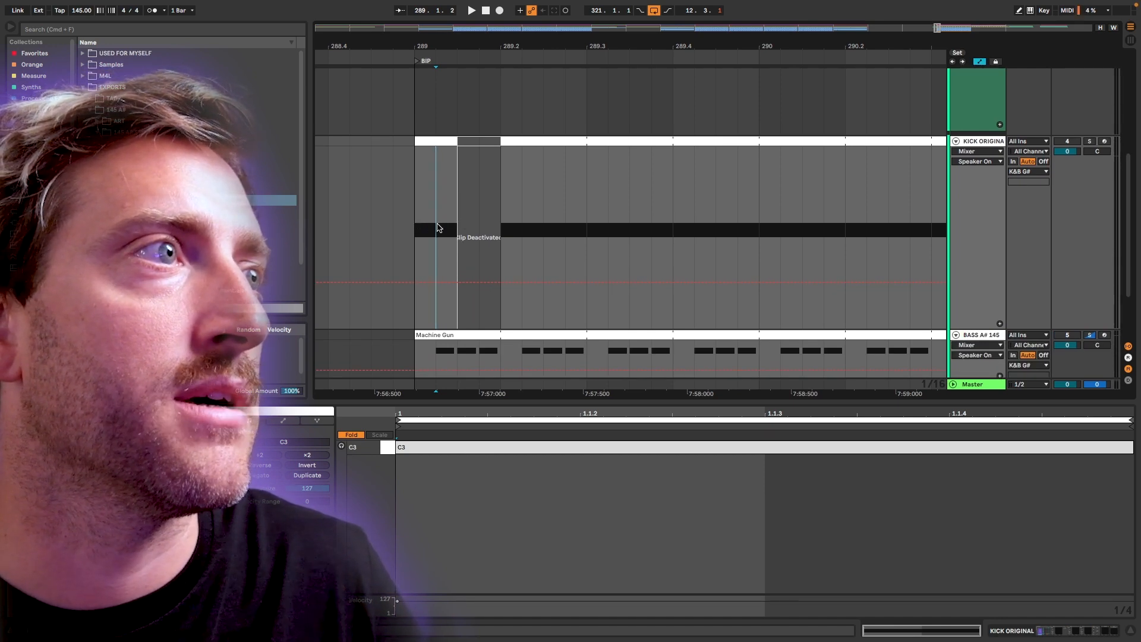
{"action": "scroll", "coordinate": [457, 236], "scroll_direction": "down", "scroll_amount": 1}
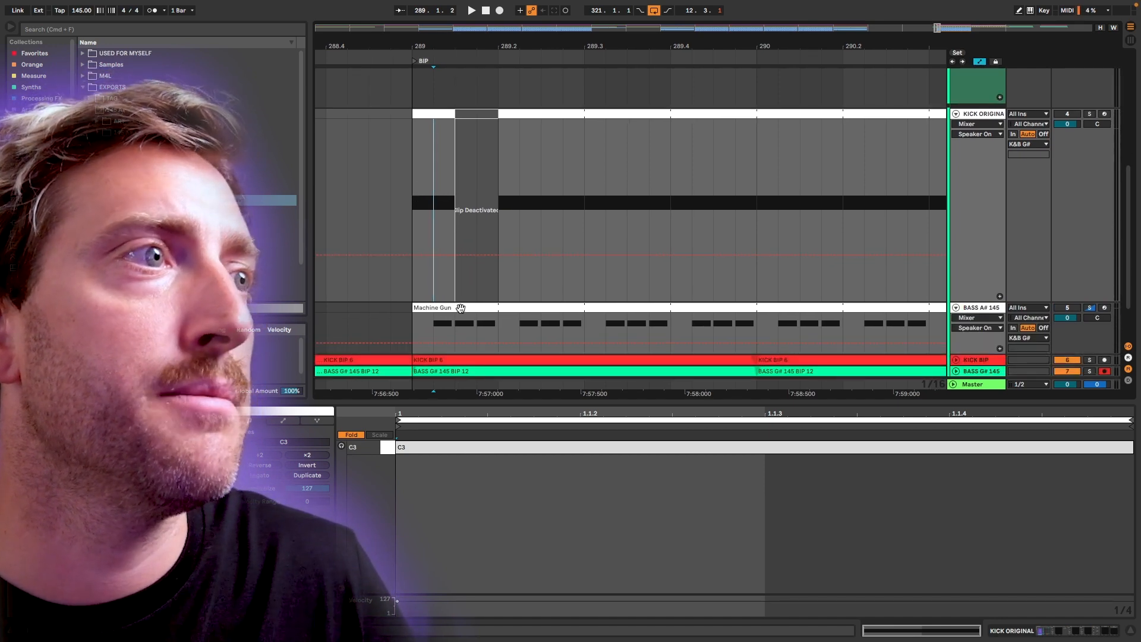
{"action": "left_click", "coordinate": [464, 322]}
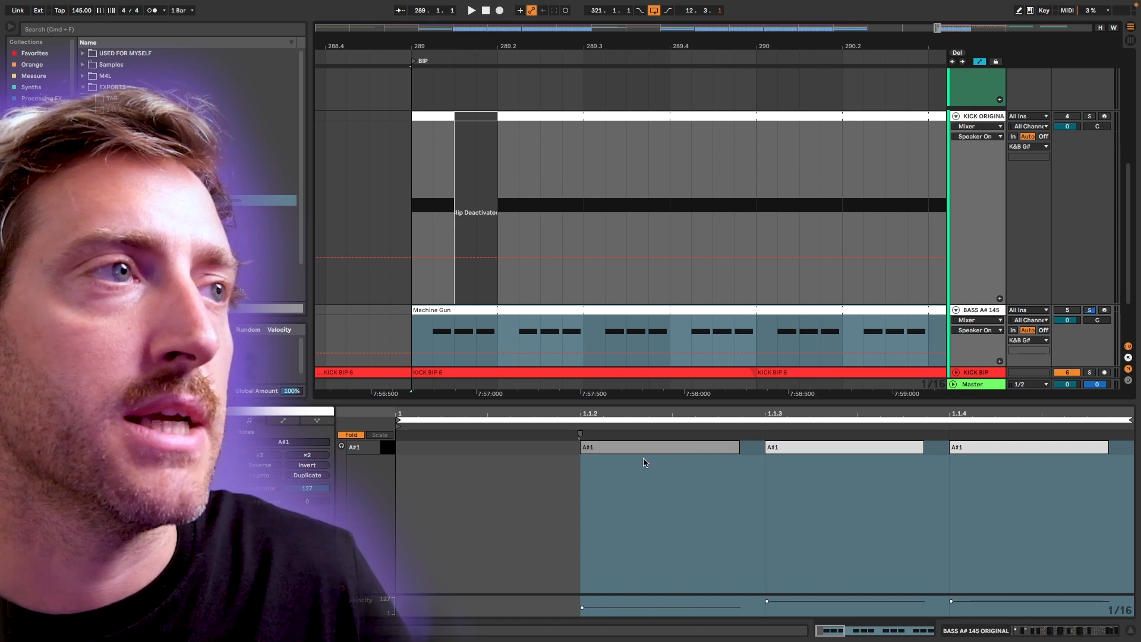
{"action": "scroll", "coordinate": [428, 318], "scroll_direction": "up", "scroll_amount": 3}
{"action": "left_click_drag", "start_coordinate": [425, 291], "coordinate": [482, 288]}
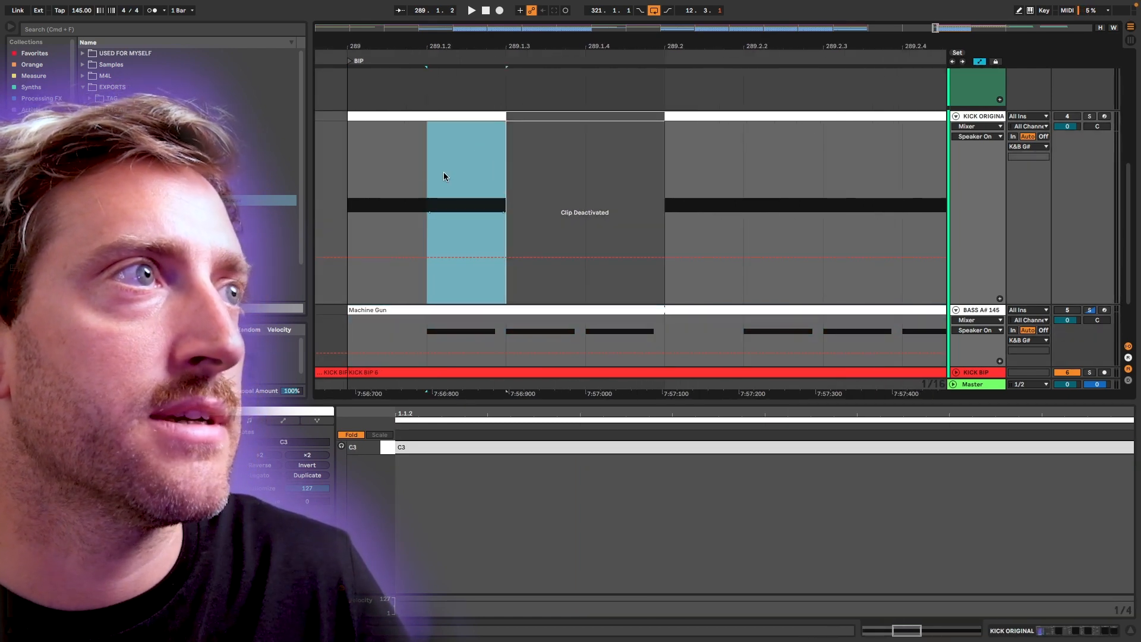
{"action": "left_click_drag", "start_coordinate": [431, 327], "coordinate": [520, 323]}
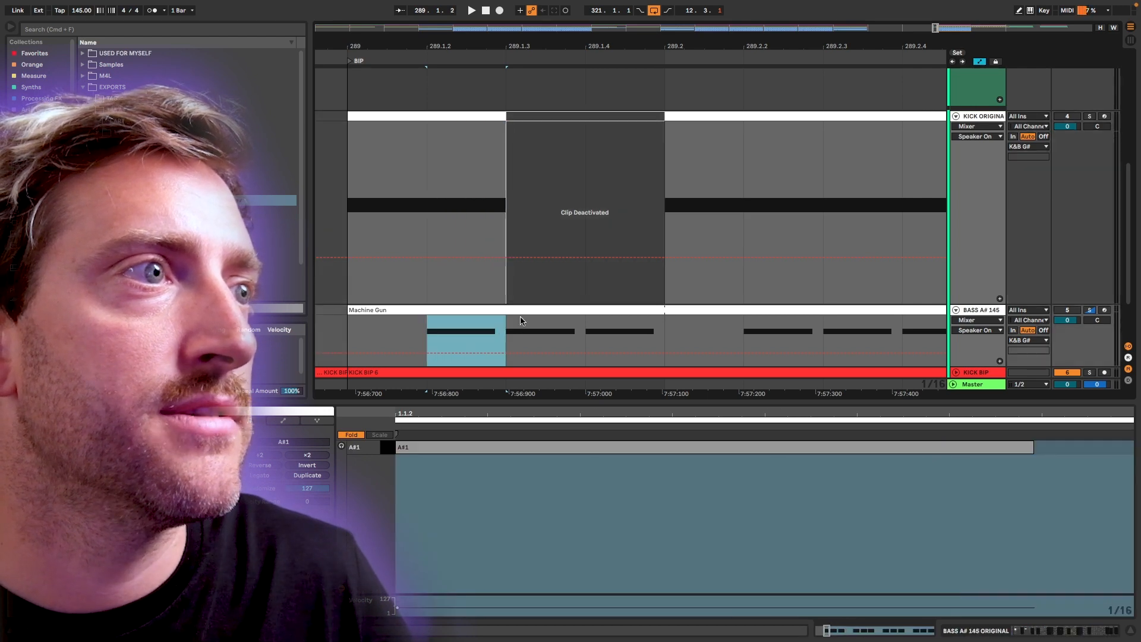
{"action": "left_click", "coordinate": [521, 311]}
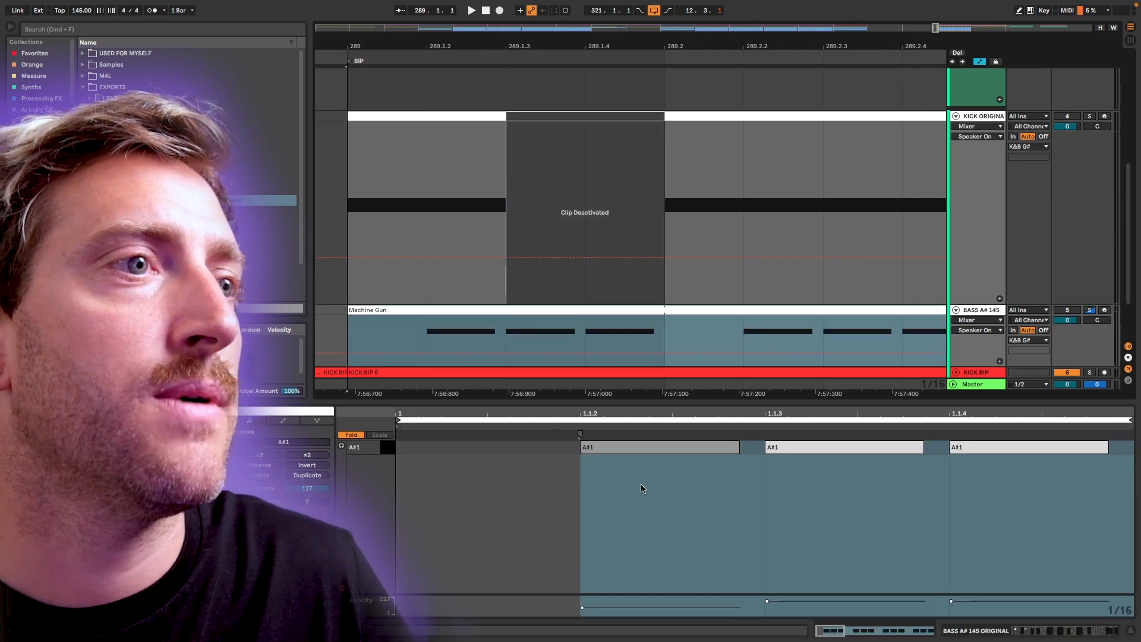
{"action": "left_click", "coordinate": [588, 607]}
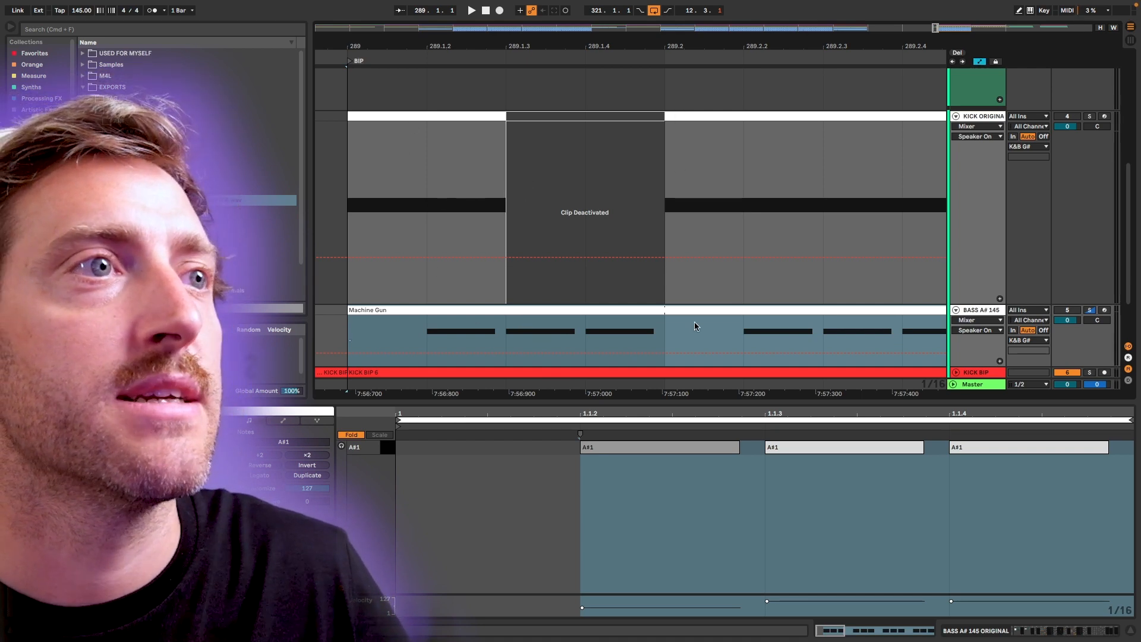
{"action": "scroll", "coordinate": [476, 331], "scroll_direction": "up", "scroll_amount": 1}
{"action": "scroll", "coordinate": [479, 330], "scroll_direction": "down", "scroll_amount": 2}
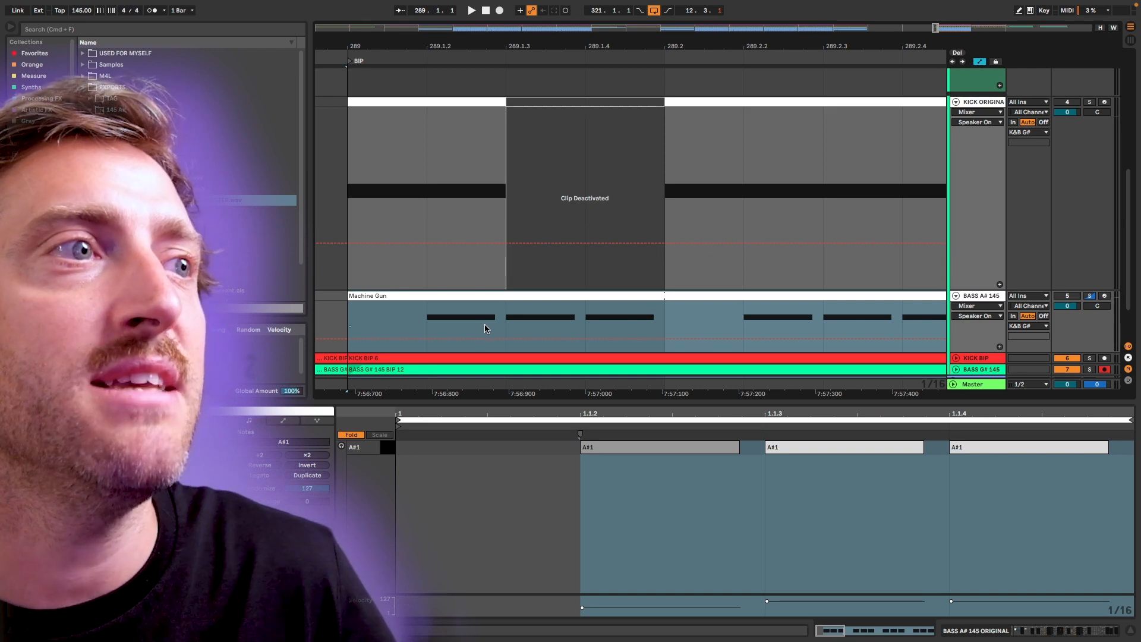
Step: Try extending the second A#1 bass note through the third and deleting the first one, then undo both edits
{"action": "left_click", "coordinate": [649, 448]}
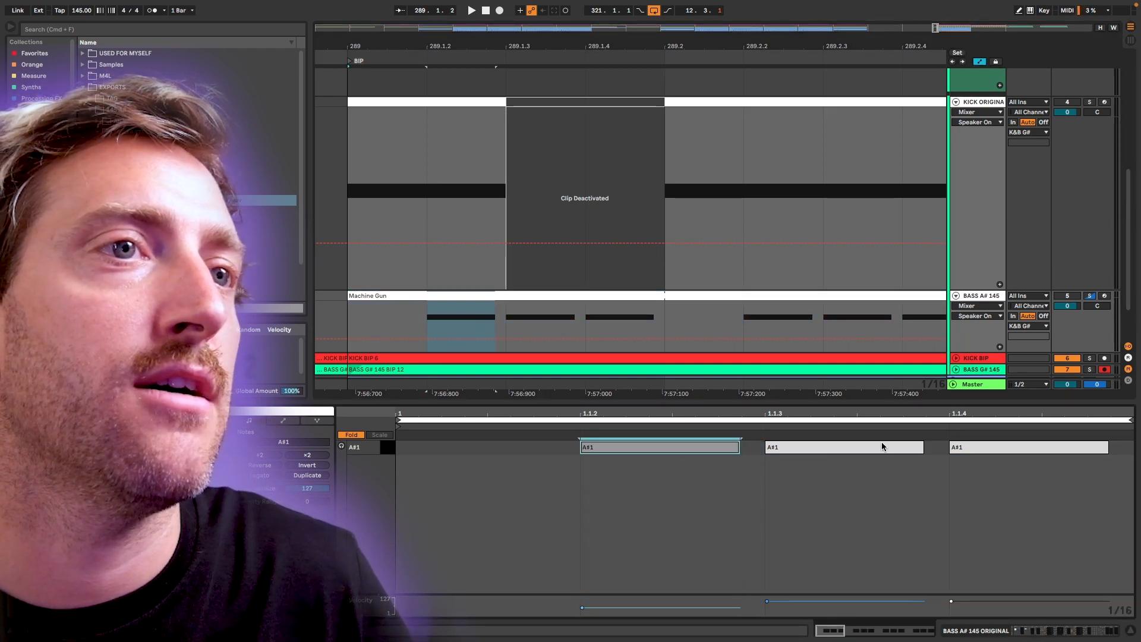
{"action": "left_click", "coordinate": [923, 446]}
{"action": "left_click_drag", "start_coordinate": [922, 446], "coordinate": [1109, 447]}
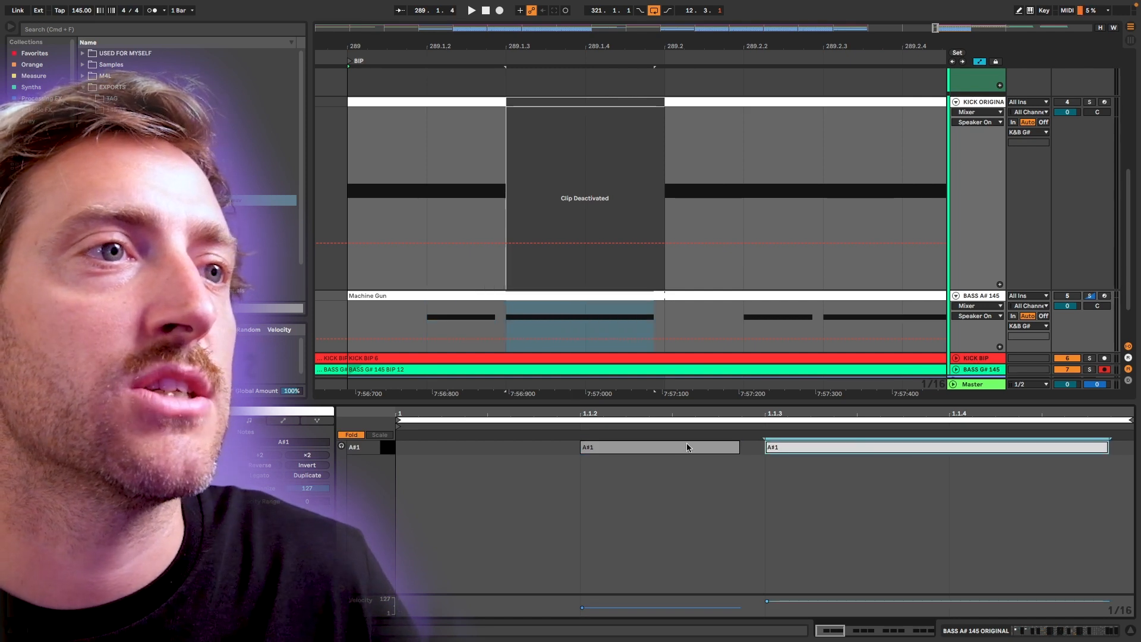
{"action": "double_click", "coordinate": [683, 447]}
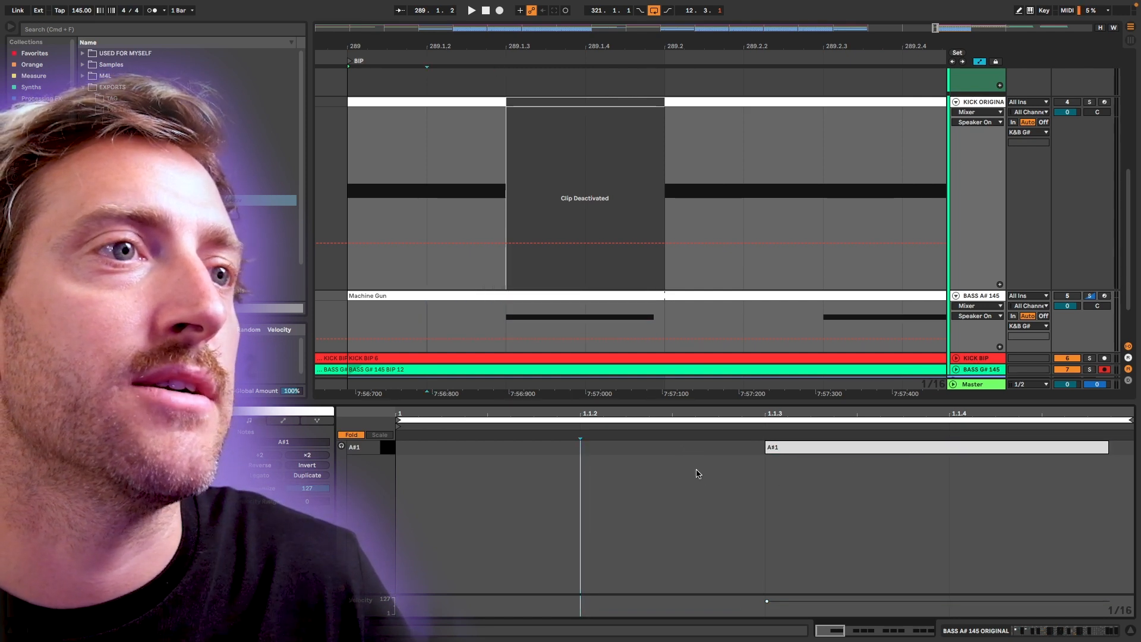
{"action": "key", "text": "super+z"}
{"action": "key", "text": "super+z"}
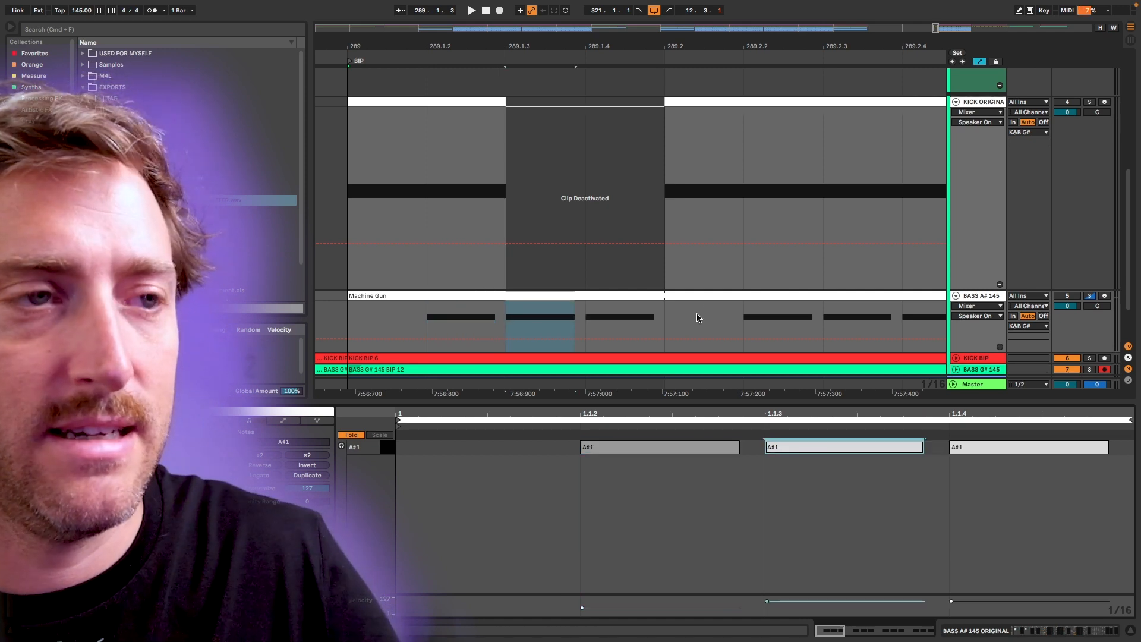
Step: Split the Machine Gun bass clip at 289.2, 289.3, 289.4 and 290 into separate one-beat clips
{"action": "scroll", "coordinate": [597, 291], "scroll_direction": "down", "scroll_amount": 2}
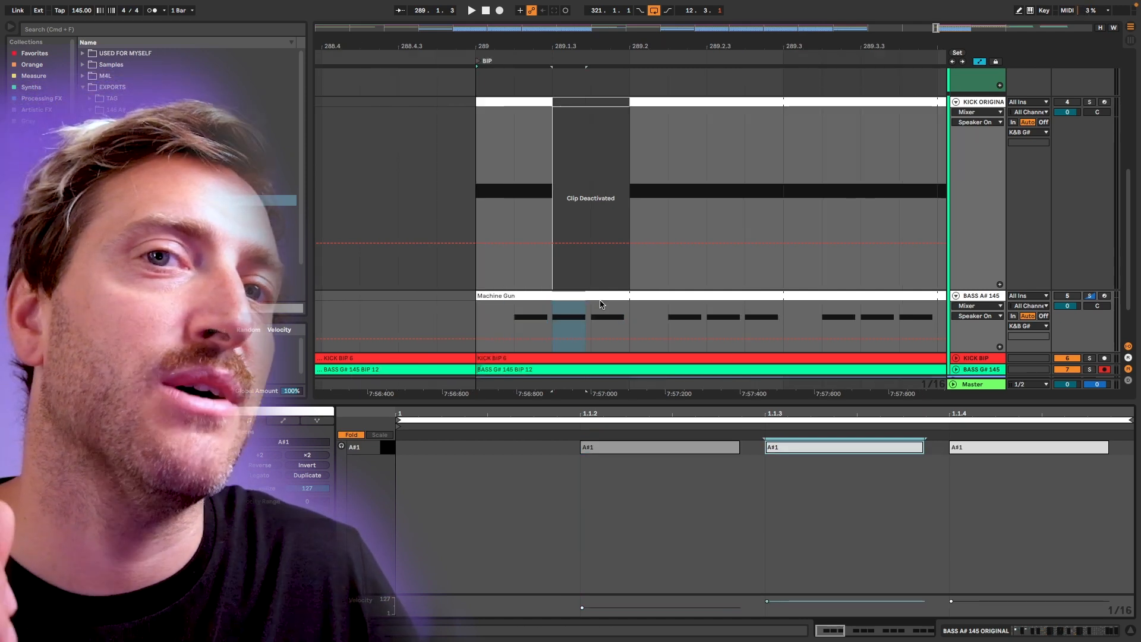
{"action": "scroll", "coordinate": [601, 305], "scroll_direction": "down", "scroll_amount": 1}
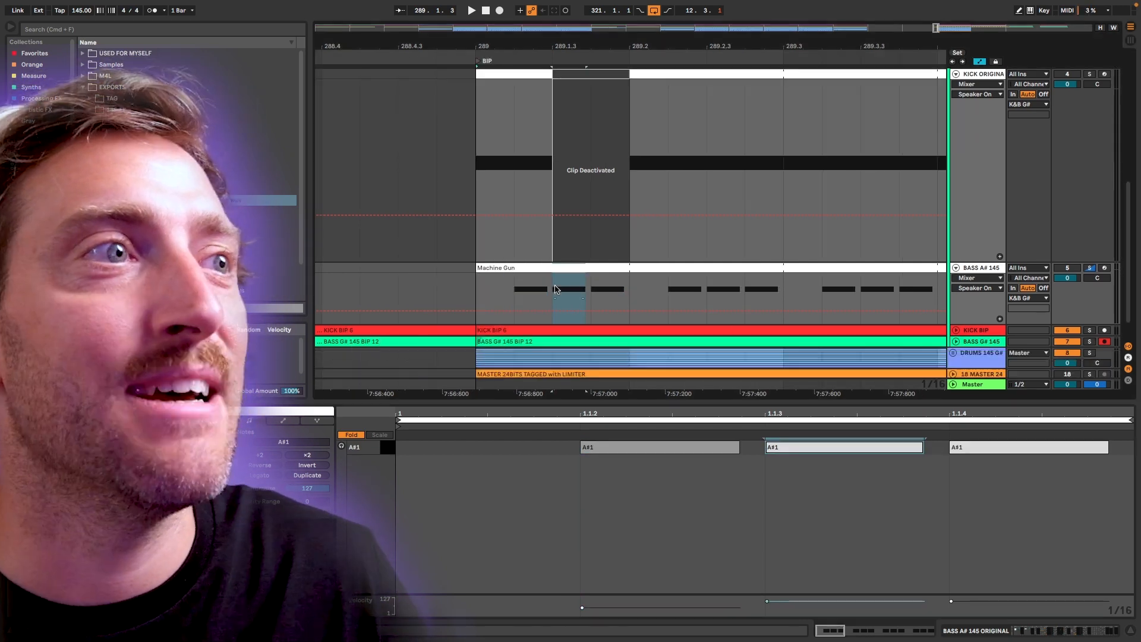
{"action": "scroll", "coordinate": [592, 278], "scroll_direction": "down", "scroll_amount": 3}
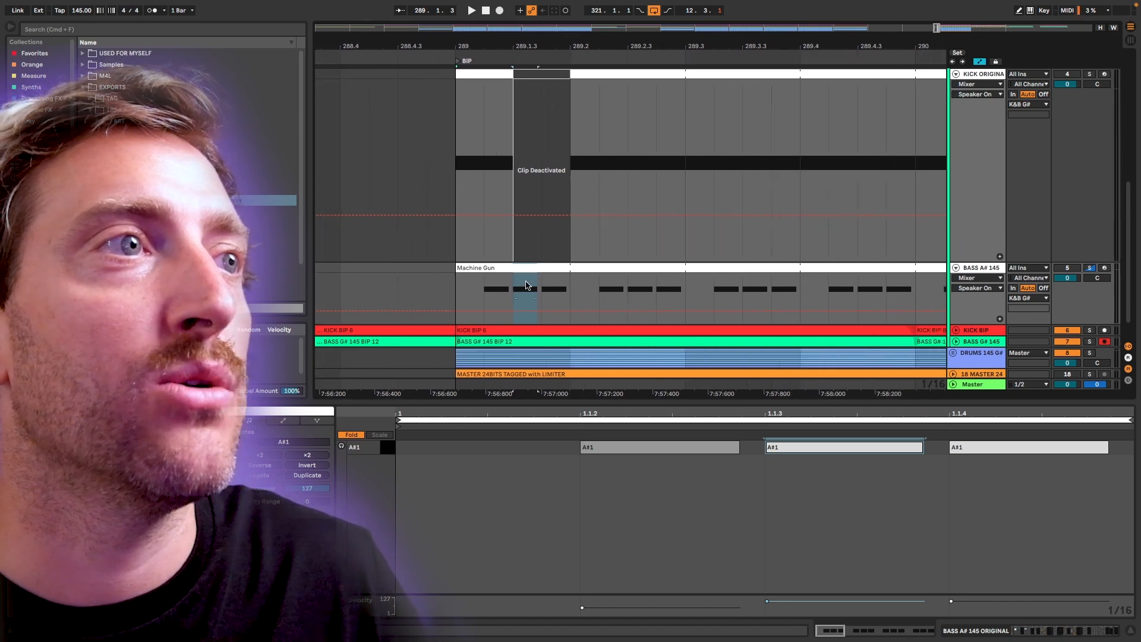
{"action": "scroll", "coordinate": [556, 278], "scroll_direction": "down", "scroll_amount": 2}
{"action": "left_click", "coordinate": [559, 288]}
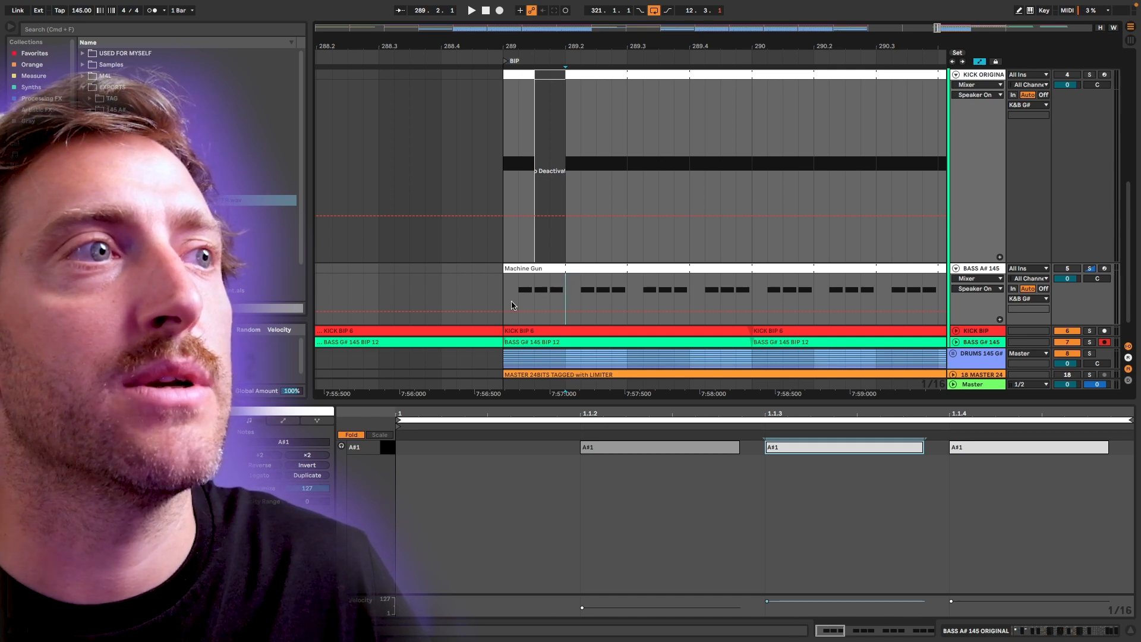
{"action": "scroll", "coordinate": [543, 282], "scroll_direction": "right", "scroll_amount": 2}
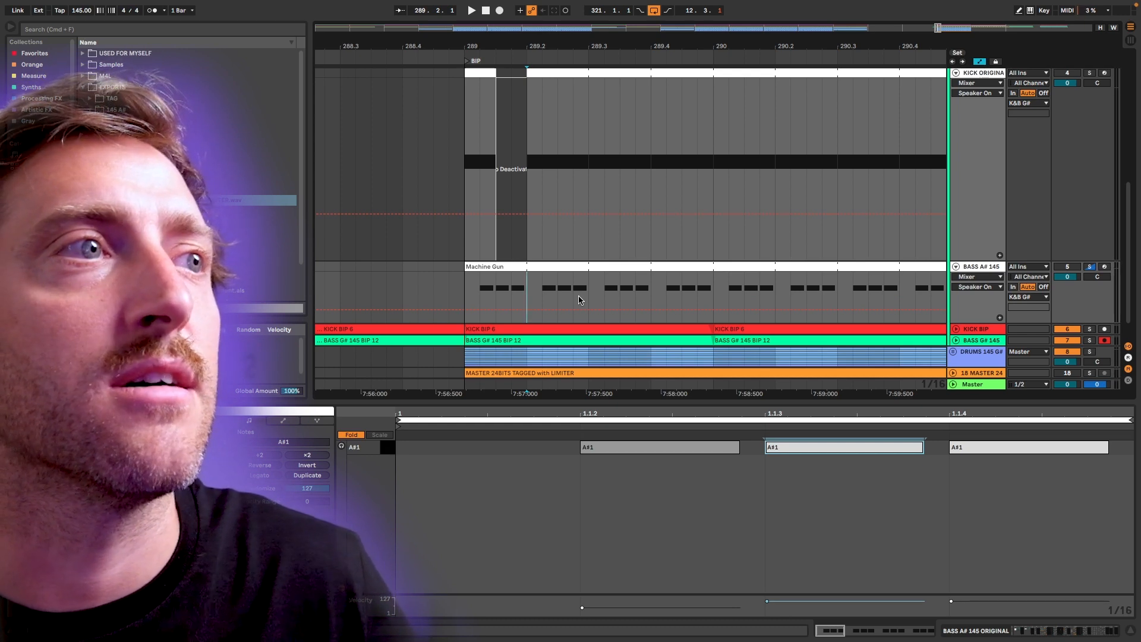
{"action": "scroll", "coordinate": [573, 291], "scroll_direction": "down", "scroll_amount": 3}
{"action": "scroll", "coordinate": [561, 288], "scroll_direction": "up", "scroll_amount": 3}
{"action": "left_click_drag", "start_coordinate": [661, 284], "coordinate": [721, 281]}
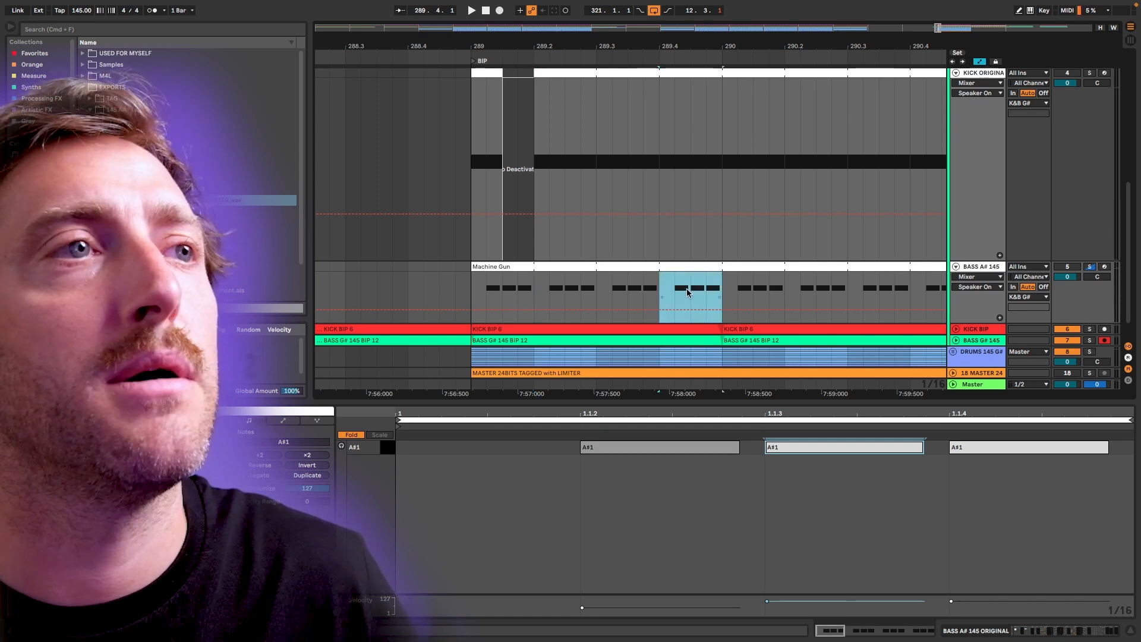
{"action": "key", "text": "super+e"}
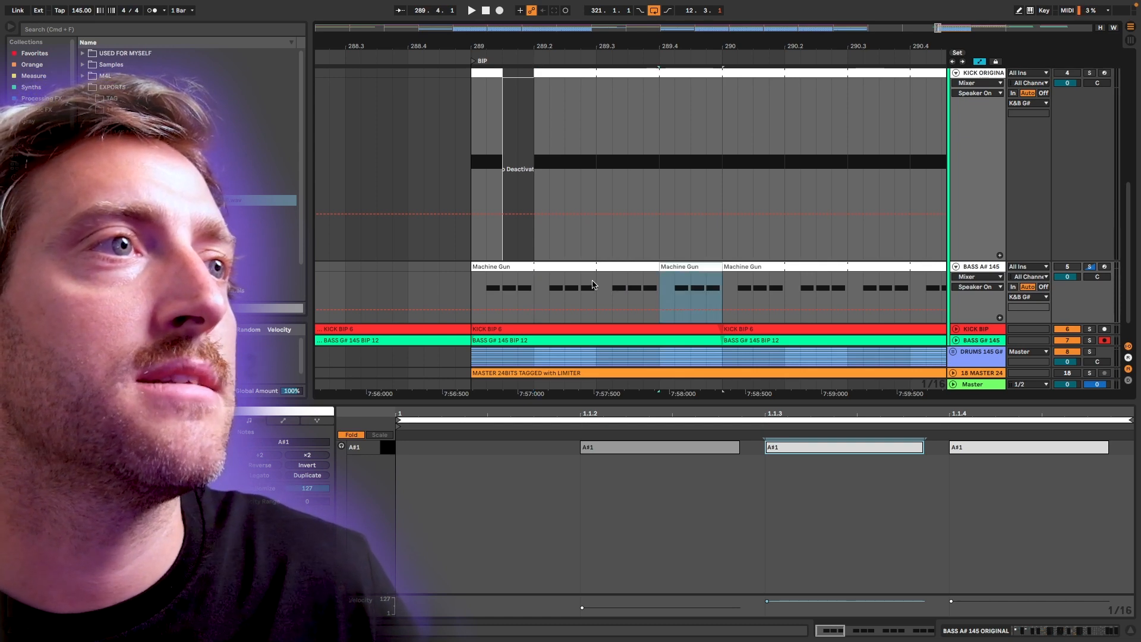
{"action": "left_click", "coordinate": [593, 285]}
{"action": "key", "text": "super+e"}
{"action": "left_click", "coordinate": [535, 283]}
{"action": "key", "text": "super+e"}
Step: Go through the four one-beat Machine Gun clips of bar 289 in turn to review the beat-by-beat pattern
{"action": "left_click", "coordinate": [501, 266]}
{"action": "left_click", "coordinate": [550, 266]}
{"action": "left_click", "coordinate": [642, 266]}
{"action": "left_click", "coordinate": [688, 266]}
{"action": "left_click", "coordinate": [523, 266]}
{"action": "left_click", "coordinate": [557, 266]}
{"action": "left_click", "coordinate": [617, 268]}
{"action": "left_click", "coordinate": [685, 267]}
{"action": "left_click", "coordinate": [523, 268]}
{"action": "left_click", "coordinate": [556, 268]}
{"action": "left_click", "coordinate": [609, 268]}
{"action": "left_click", "coordinate": [687, 266]}
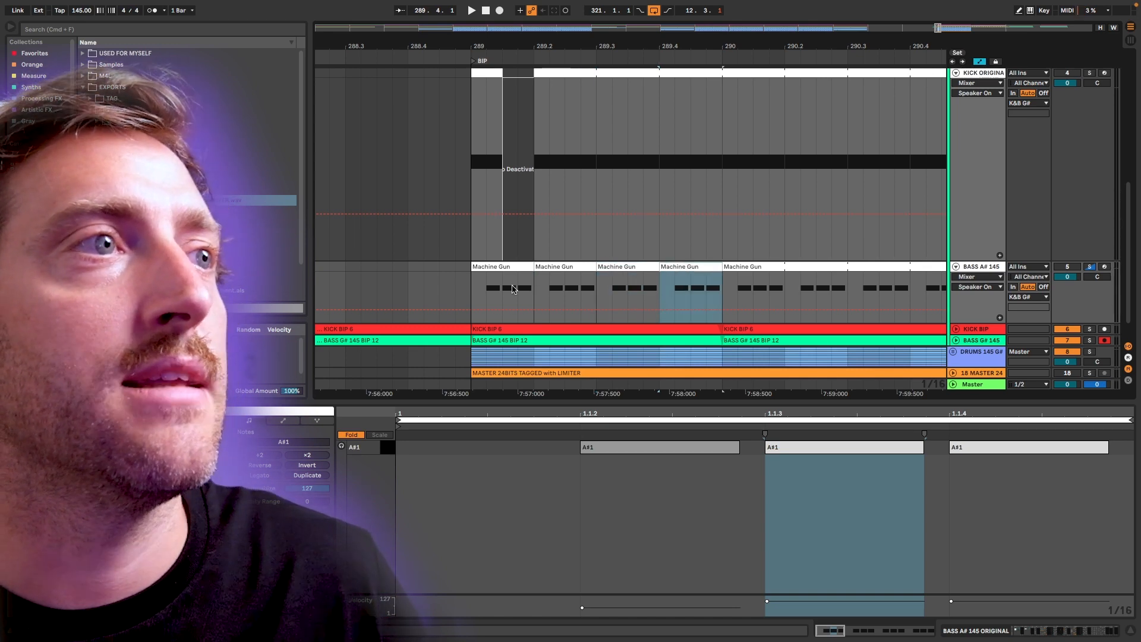
Step: Compare the first Machine Gun clips with the opening kick clip at 289, and inspect the PC2_Closed_Hat_6_processed layer in KICK STATION
{"action": "left_click", "coordinate": [506, 267]}
{"action": "left_click", "coordinate": [548, 268]}
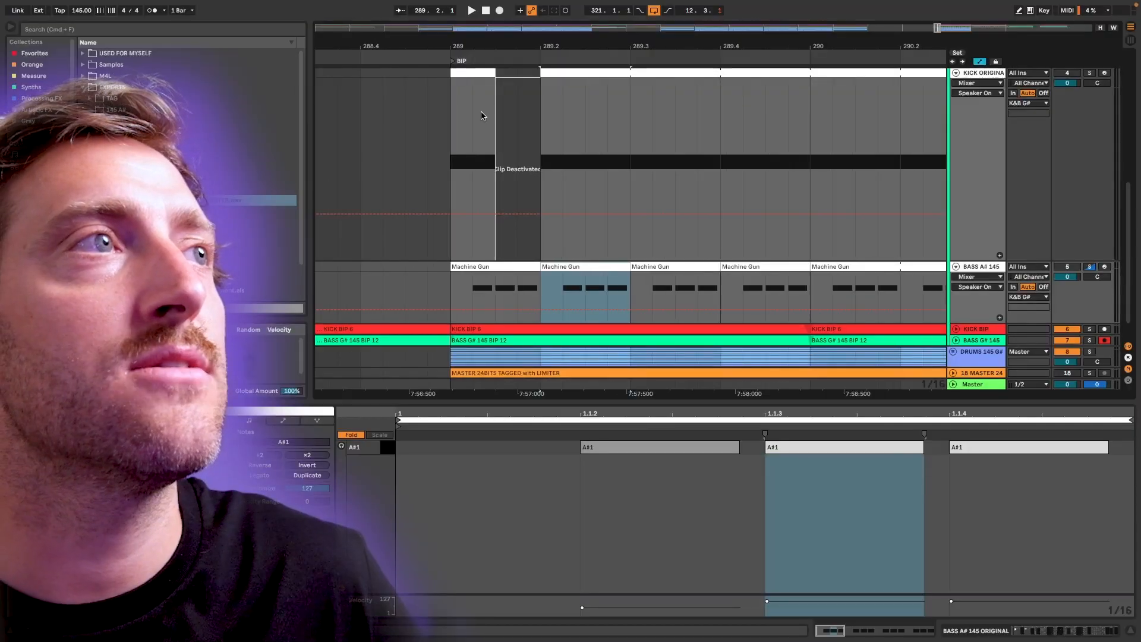
{"action": "left_click", "coordinate": [473, 73]}
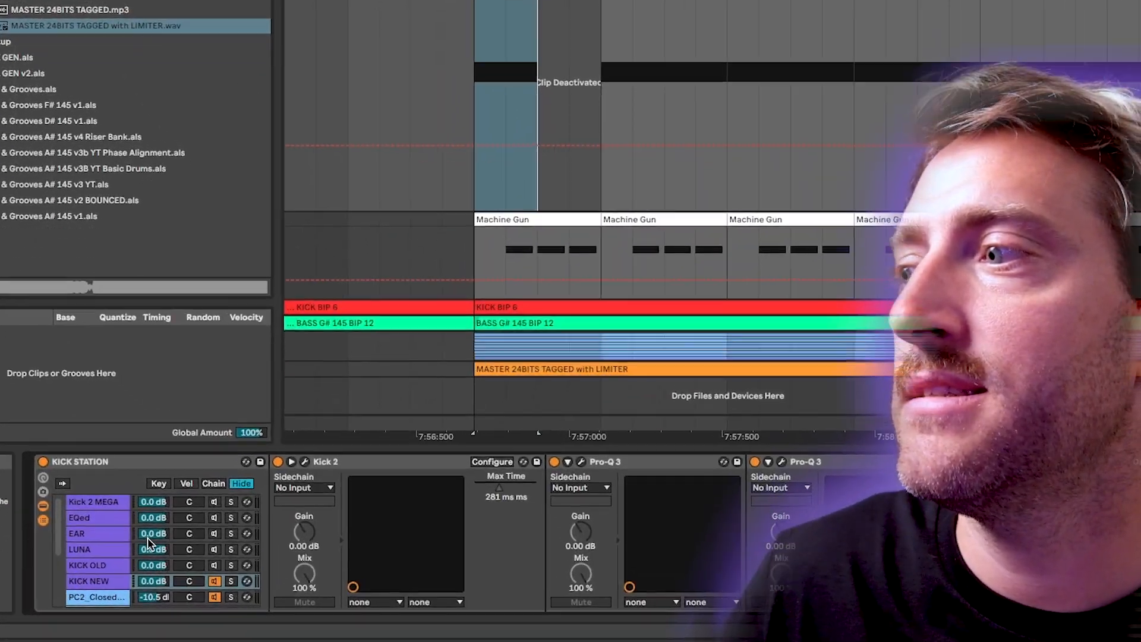
{"action": "scroll", "coordinate": [213, 565], "scroll_direction": "down", "scroll_amount": 3}
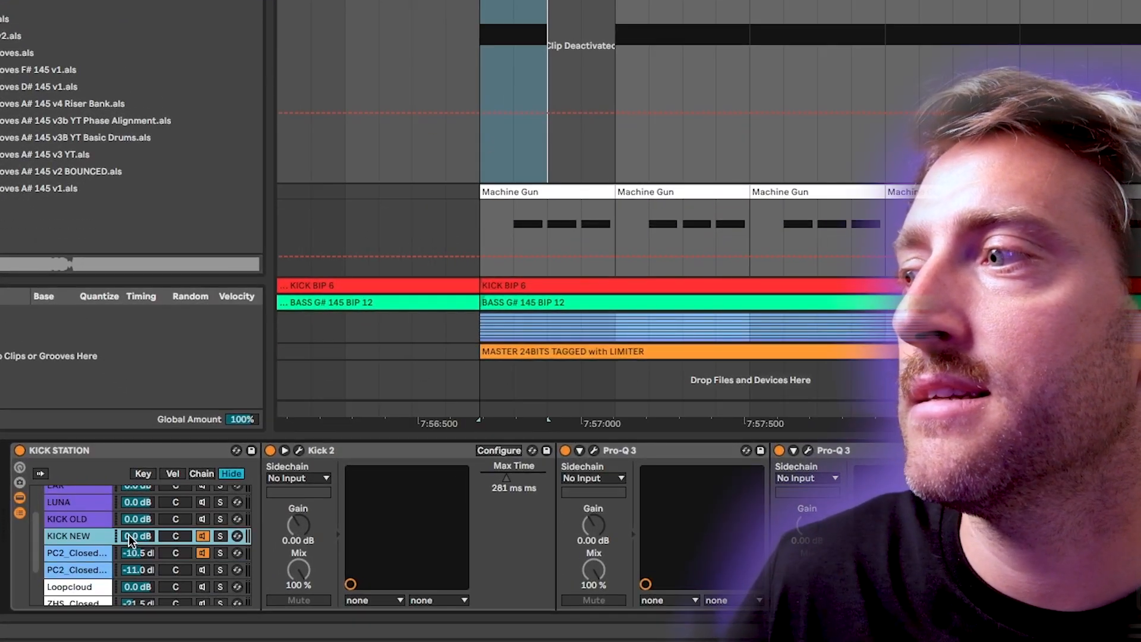
{"action": "left_click", "coordinate": [82, 554]}
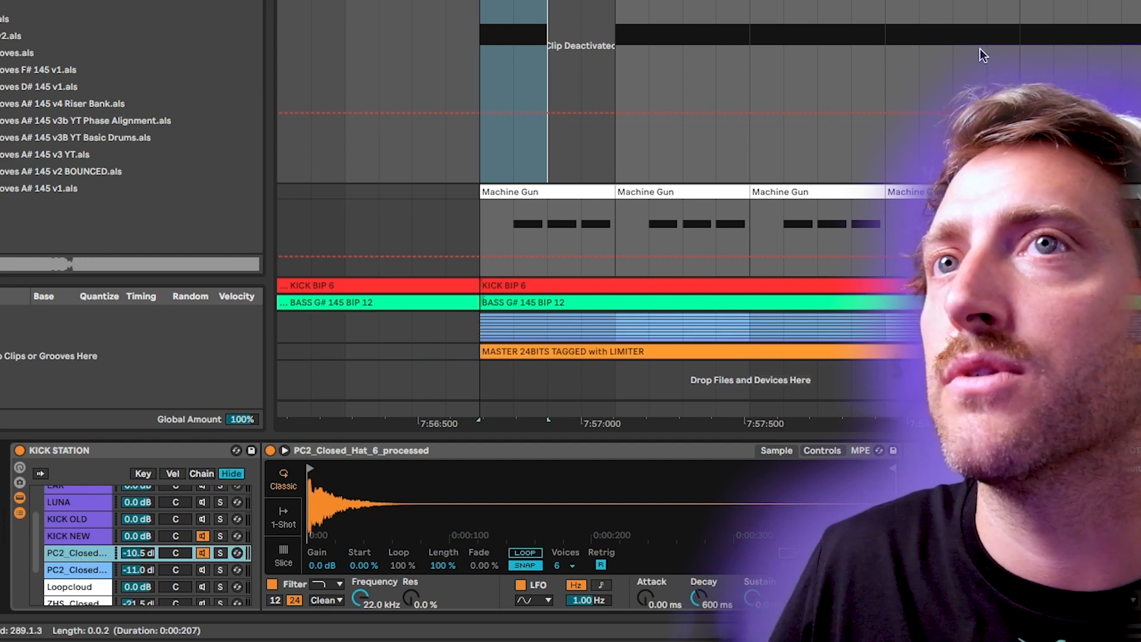
Step: Audition the closed hat and KICK NEW chains soloed in turn, and set the hat chain's volume to -6.8 dB
{"action": "key", "text": "space"}
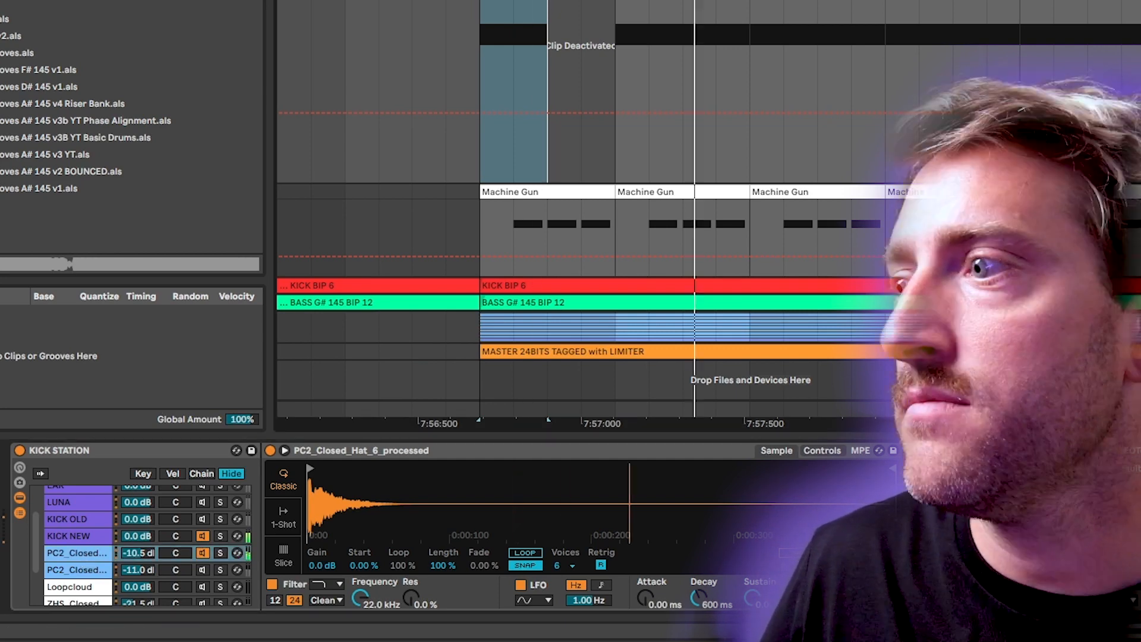
{"action": "left_click", "coordinate": [220, 553]}
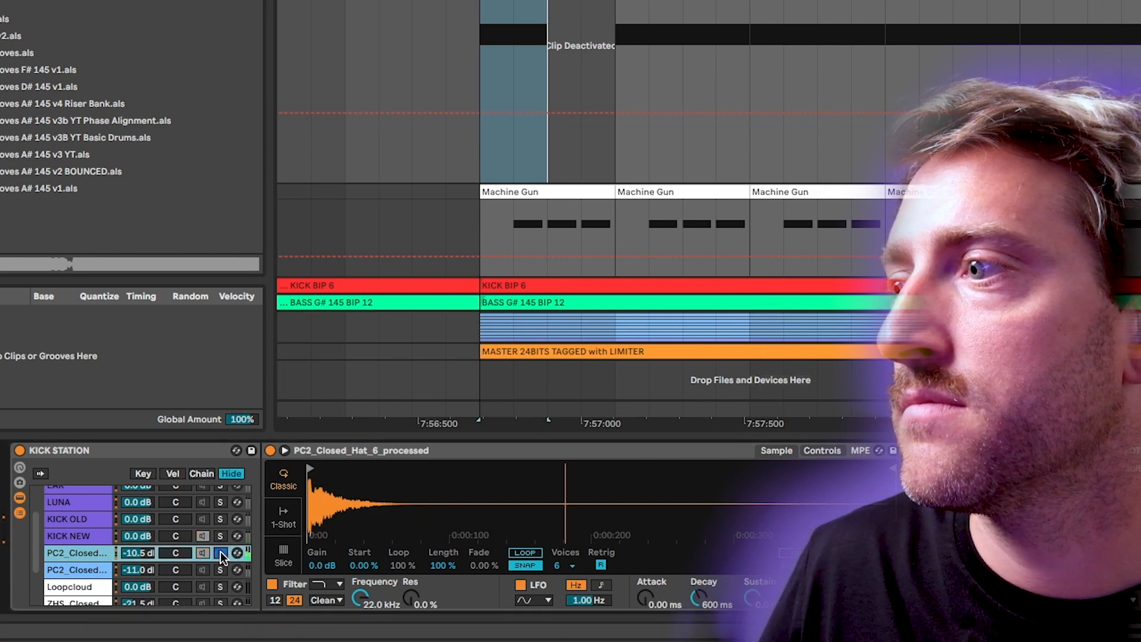
{"action": "left_click", "coordinate": [220, 536]}
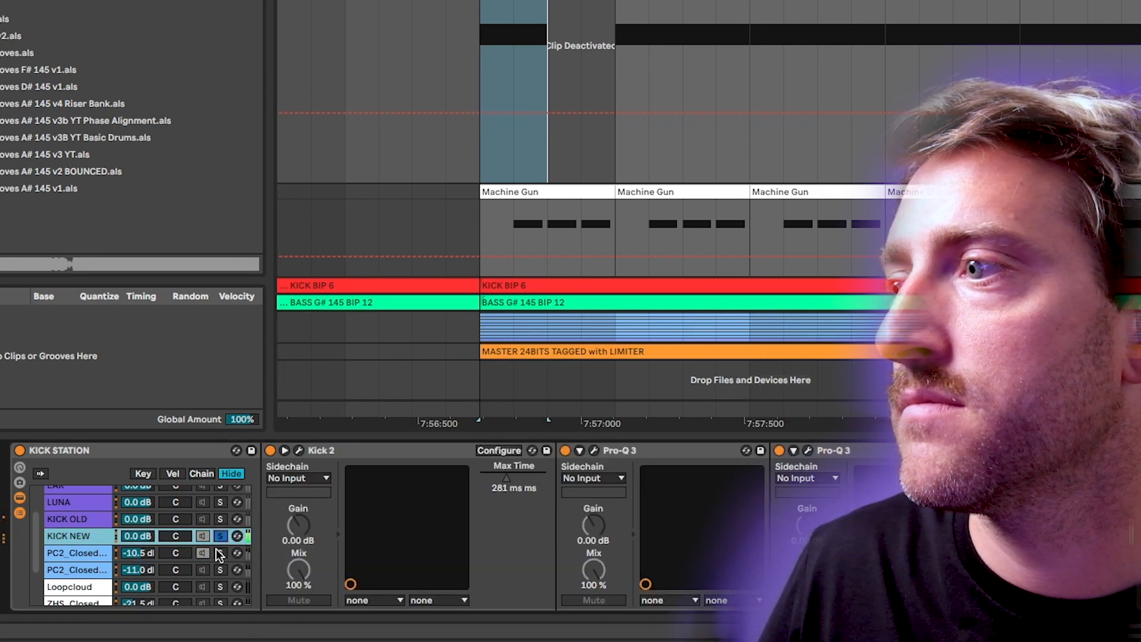
{"action": "left_click", "coordinate": [220, 553]}
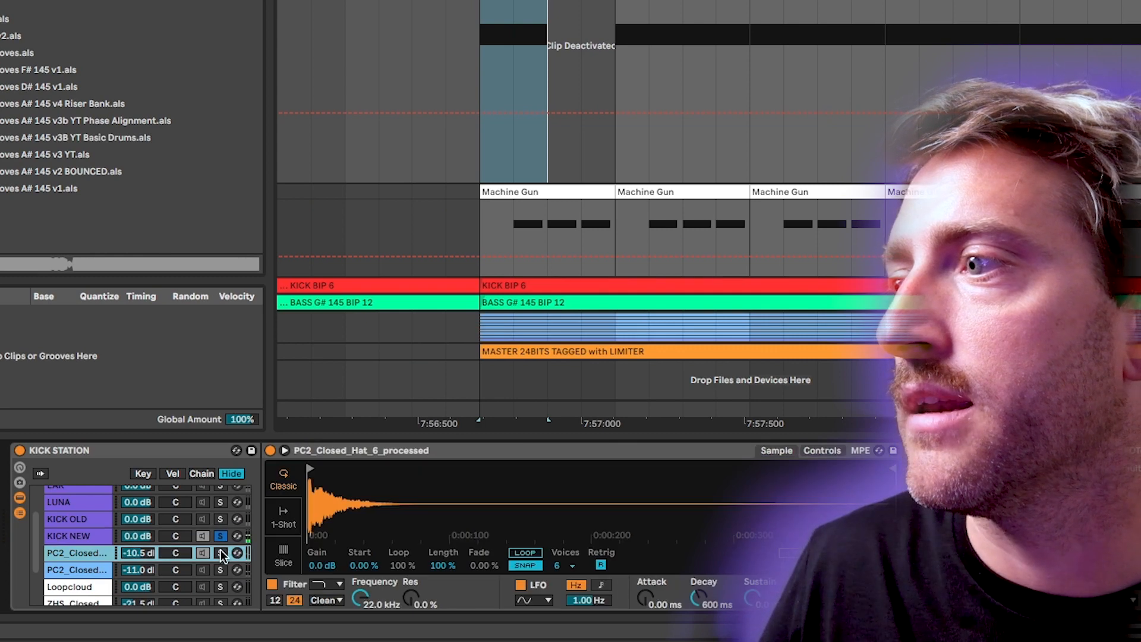
{"action": "left_click", "coordinate": [224, 553]}
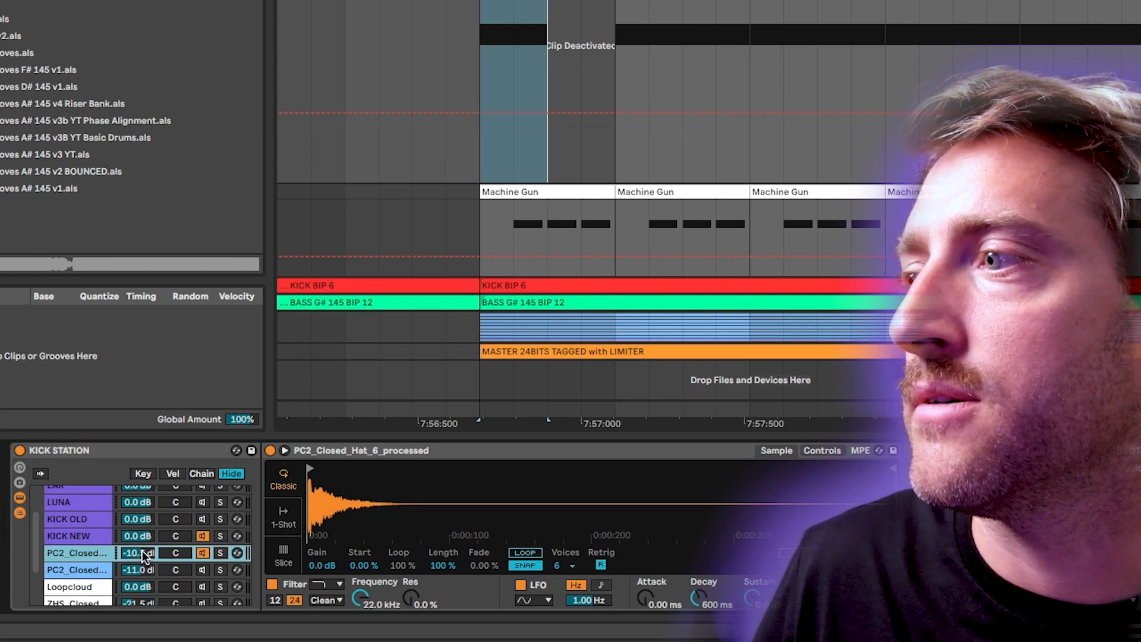
{"action": "left_click_drag", "start_coordinate": [141, 557], "coordinate": [141, 543]}
{"action": "key", "text": "space"}
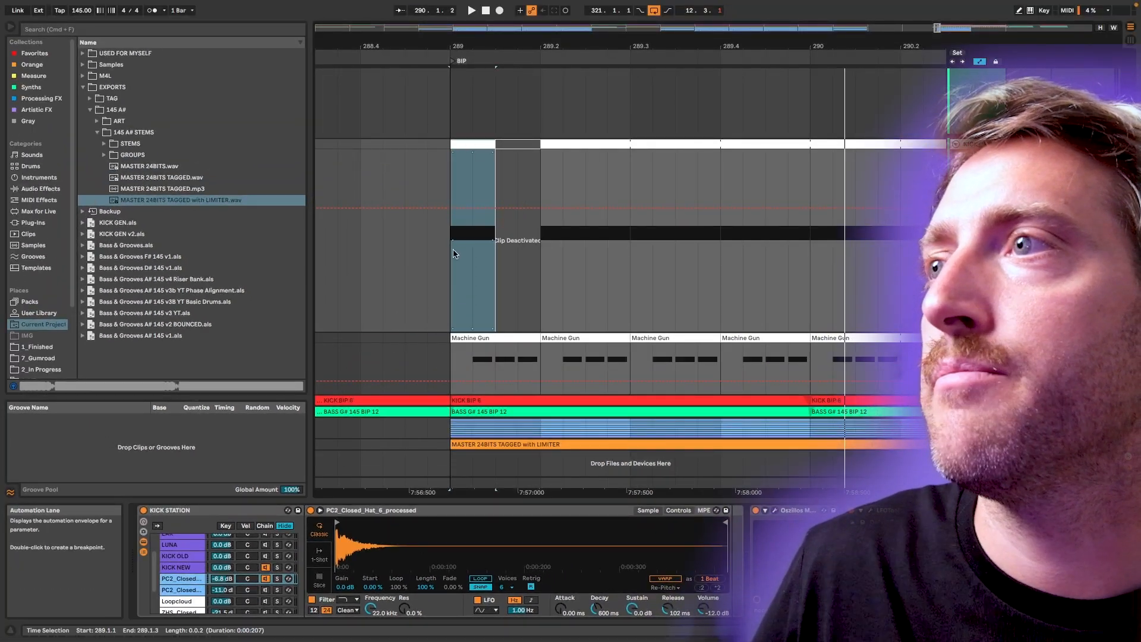
{"action": "key", "text": "z"}
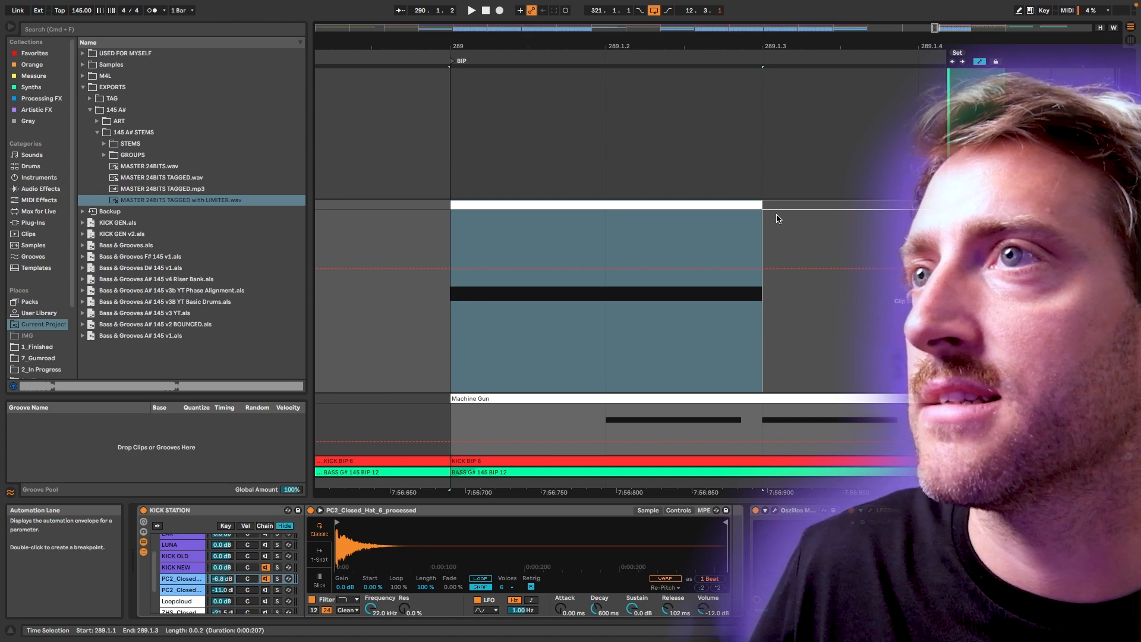
{"action": "left_click_drag", "start_coordinate": [762, 216], "coordinate": [483, 212]}
{"action": "key", "text": "super+z"}
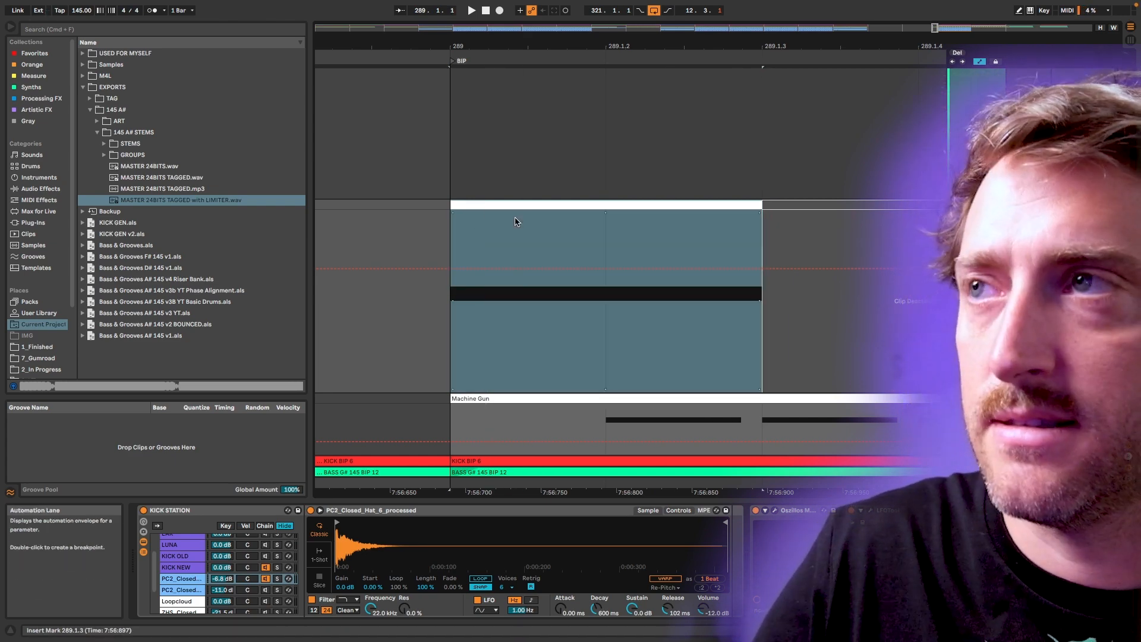
Step: Examine the waveform of the 03 BD Kämpfer - Buenos Aires D# kick sample from its transient through its tail at bar 289
{"action": "scroll", "coordinate": [585, 338], "scroll_direction": "up", "scroll_amount": 2}
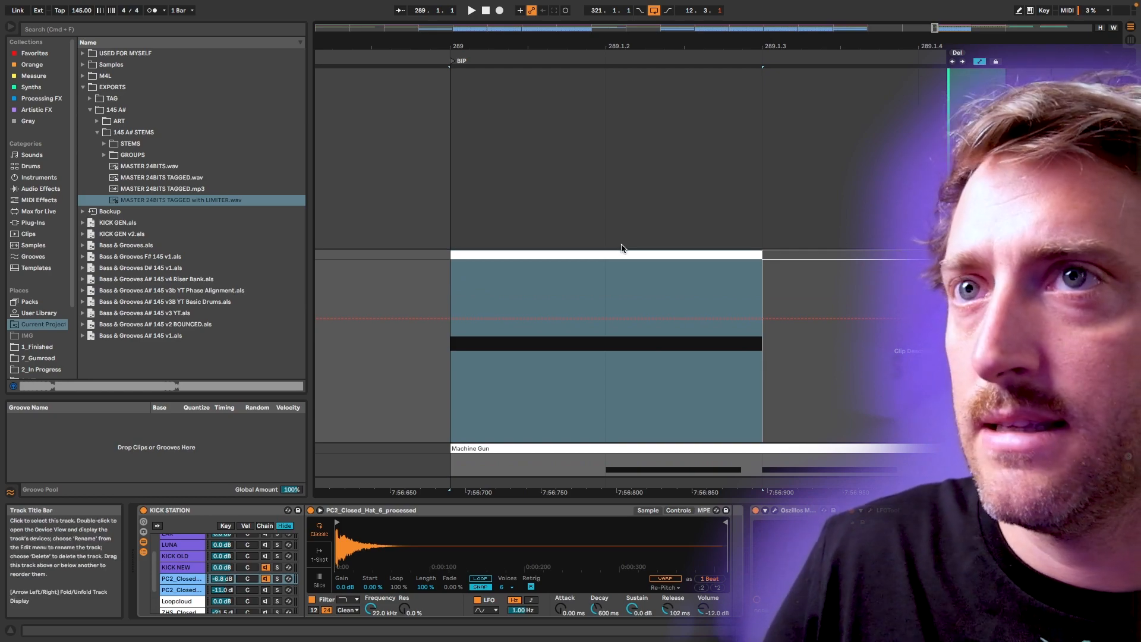
{"action": "key", "text": "Down"}
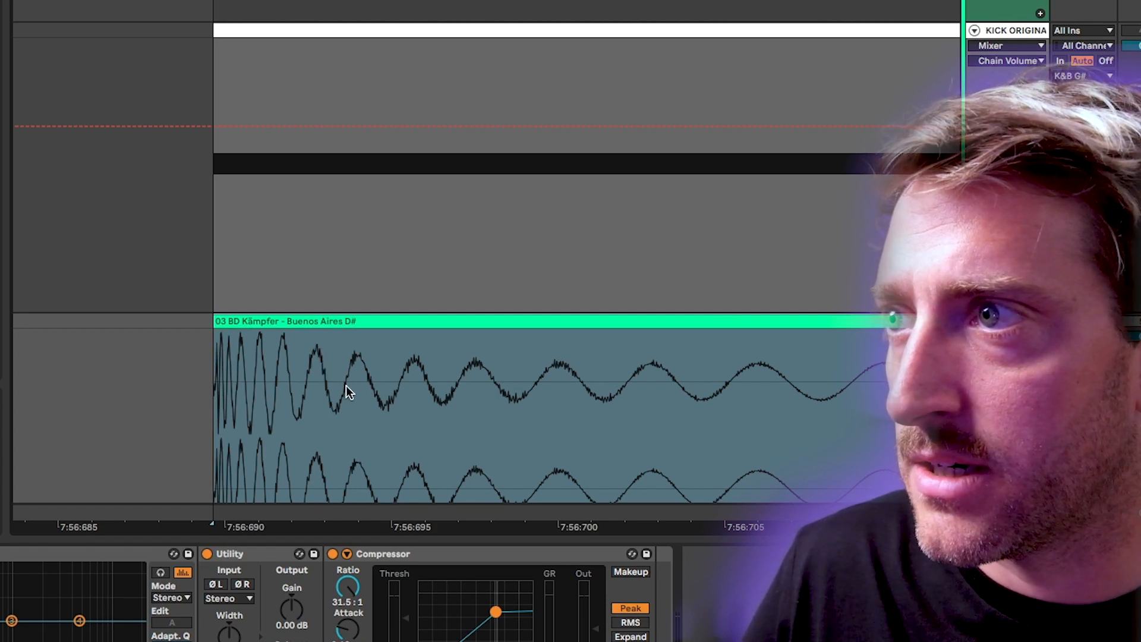
{"action": "scroll", "coordinate": [431, 400], "scroll_direction": "right", "scroll_amount": 5}
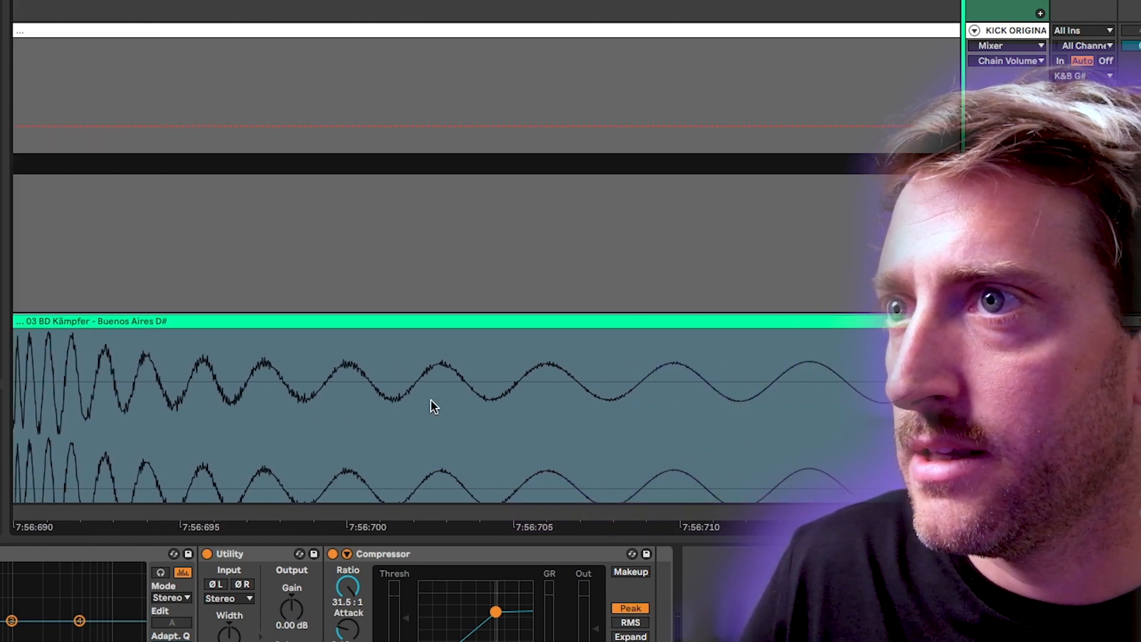
{"action": "scroll", "coordinate": [417, 388], "scroll_direction": "down", "scroll_amount": 4}
{"action": "scroll", "coordinate": [435, 390], "scroll_direction": "right", "scroll_amount": 1}
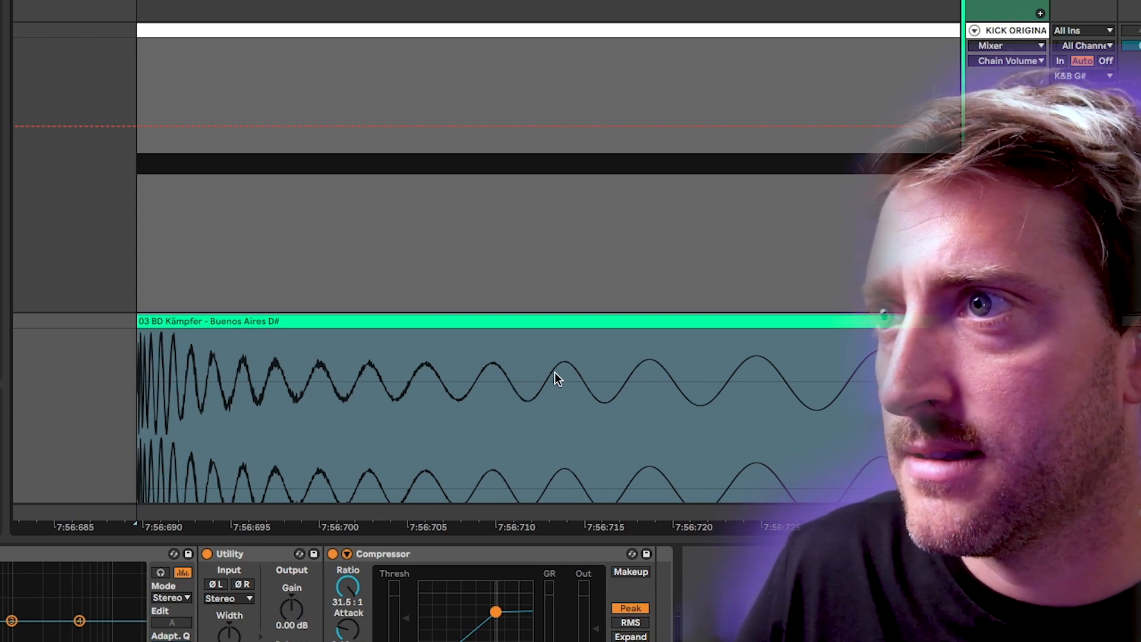
{"action": "scroll", "coordinate": [566, 365], "scroll_direction": "down", "scroll_amount": 5}
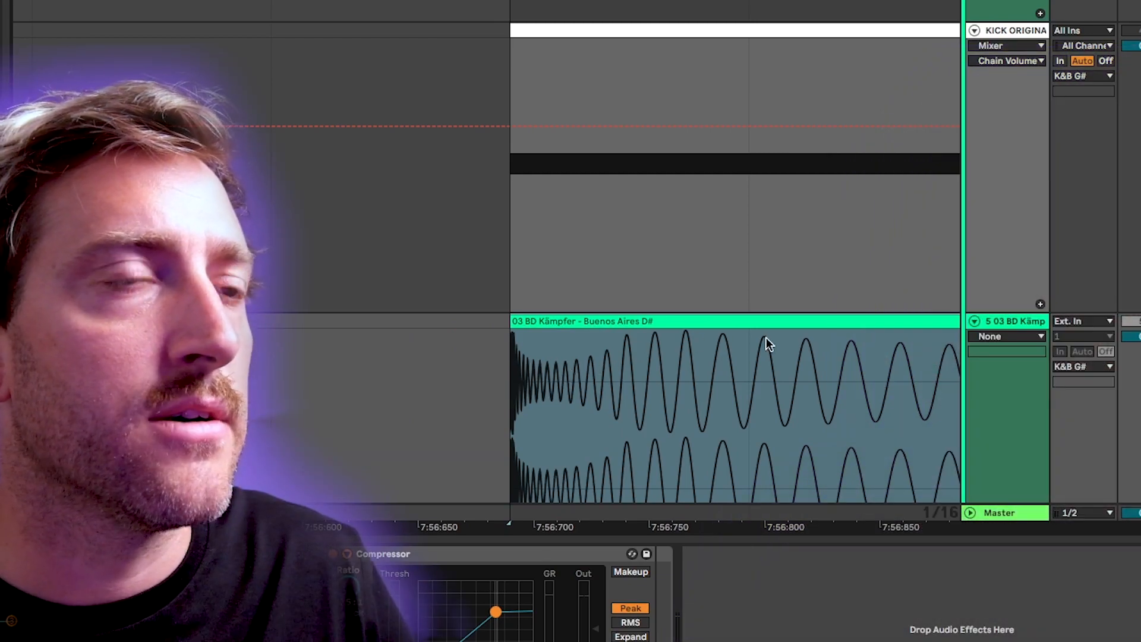
{"action": "scroll", "coordinate": [558, 342], "scroll_direction": "down", "scroll_amount": 5}
Step: Fold the 03 BD Kämpfer sample track and deactivate it with its solo cleared
{"action": "left_click", "coordinate": [973, 324]}
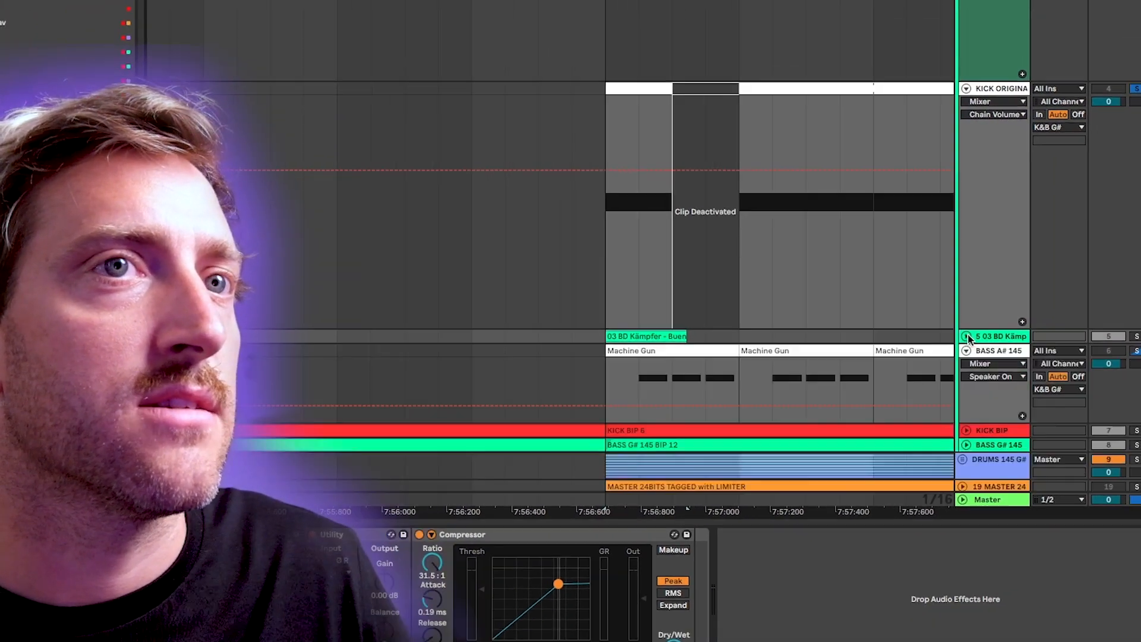
{"action": "left_click", "coordinate": [1109, 358]}
{"action": "left_click", "coordinate": [1088, 355], "text": "super"}
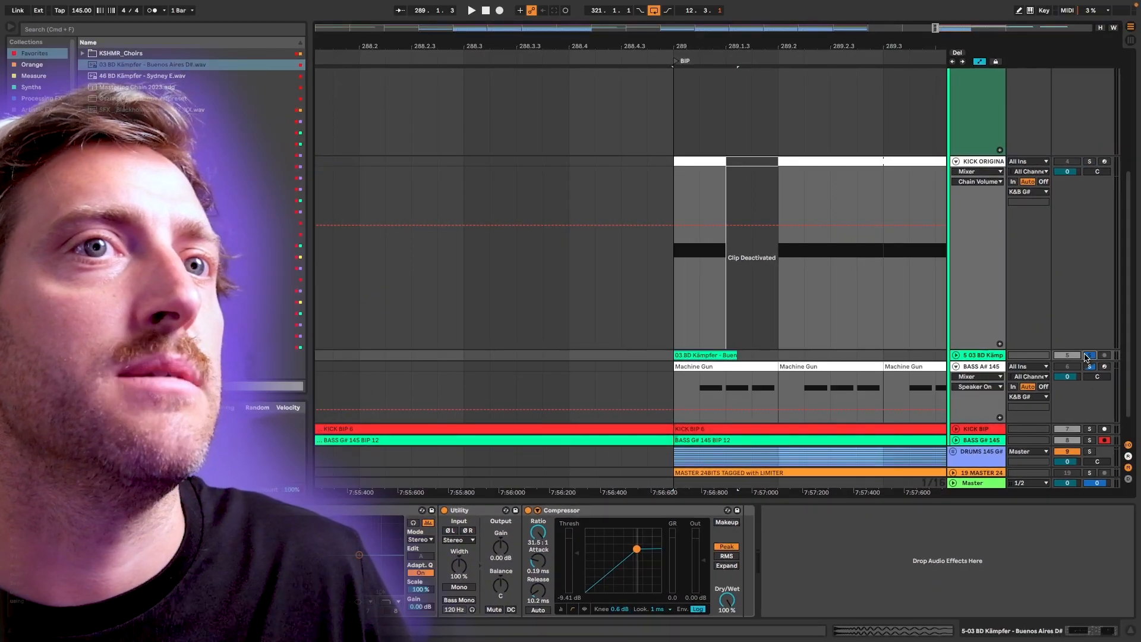
{"action": "left_click", "coordinate": [1087, 357]}
{"action": "left_click", "coordinate": [1068, 356]}
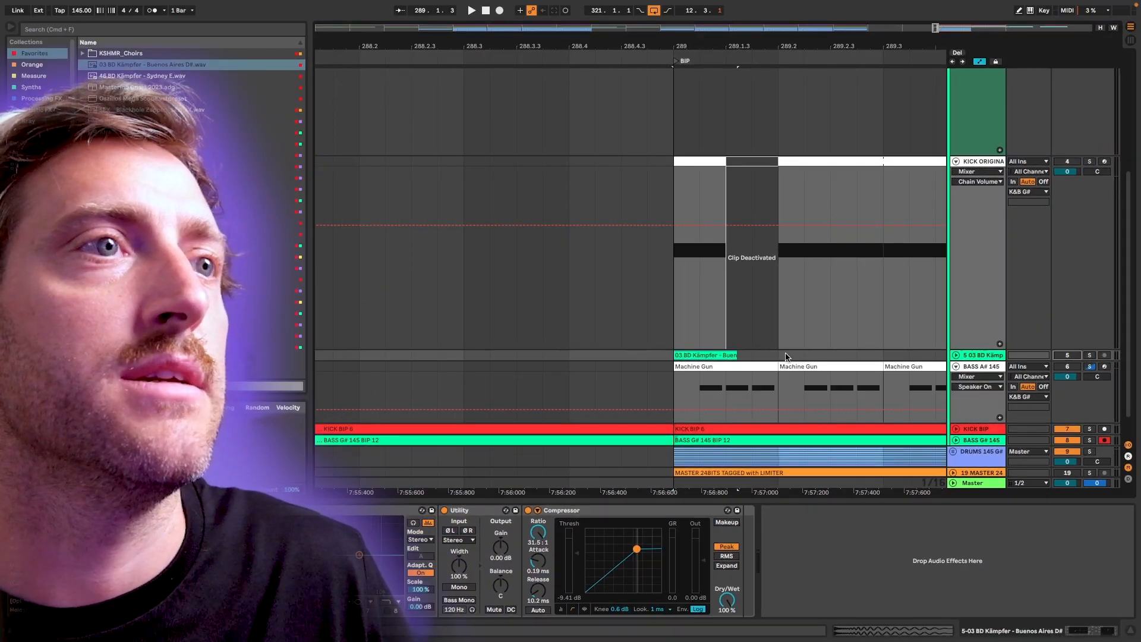
Step: Shorten the E3 note in the CRASH clip to three bars, ending at bar 4
{"action": "scroll", "coordinate": [786, 354], "scroll_direction": "down", "scroll_amount": 2}
{"action": "scroll", "coordinate": [777, 345], "scroll_direction": "right", "scroll_amount": 2}
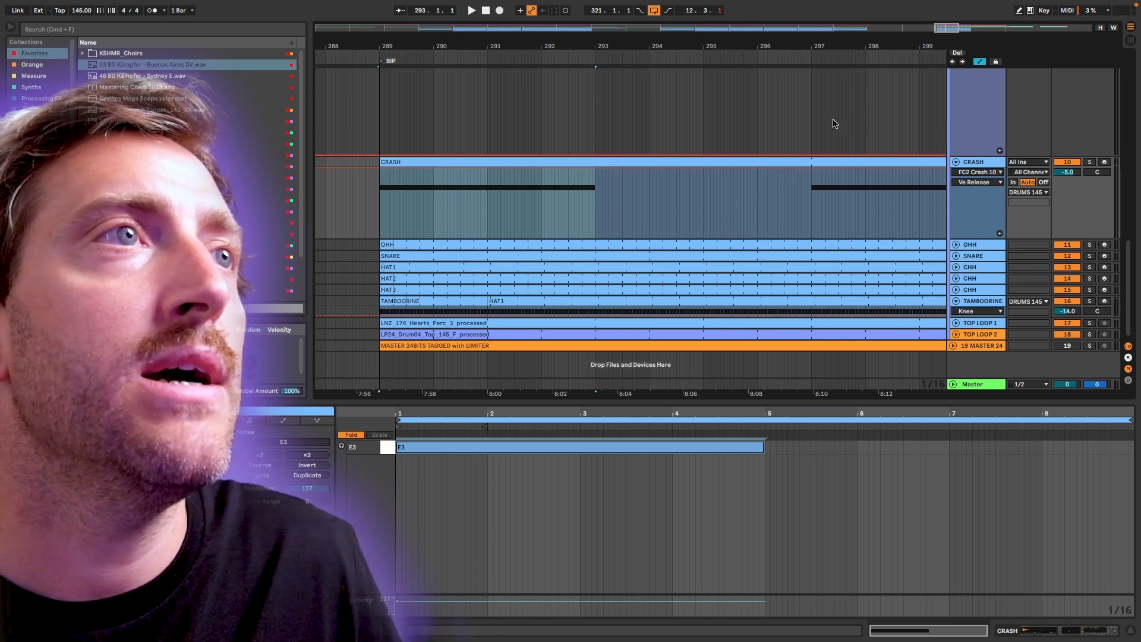
{"action": "scroll", "coordinate": [613, 211], "scroll_direction": "down", "scroll_amount": 3}
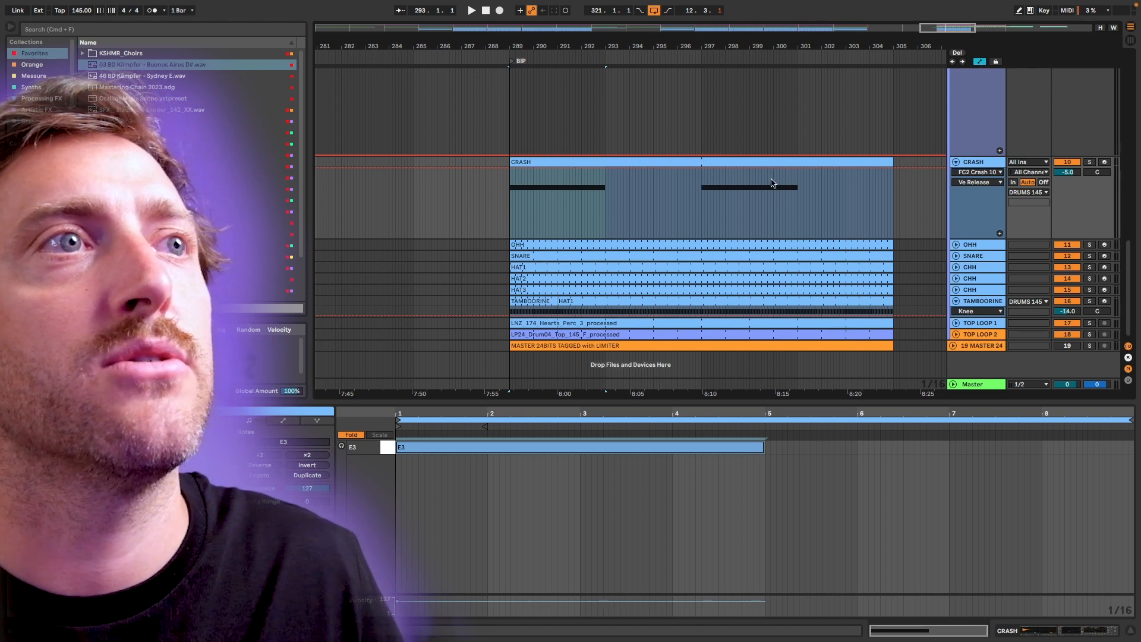
{"action": "left_click", "coordinate": [704, 202]}
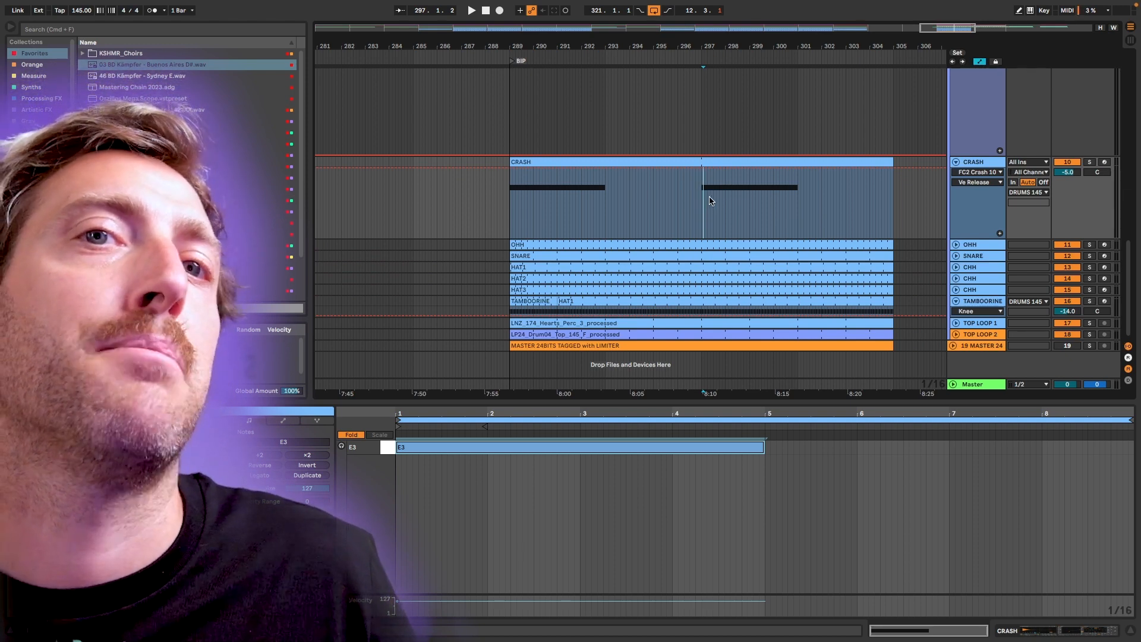
{"action": "left_click", "coordinate": [527, 161]}
{"action": "left_click_drag", "start_coordinate": [763, 447], "coordinate": [670, 445]}
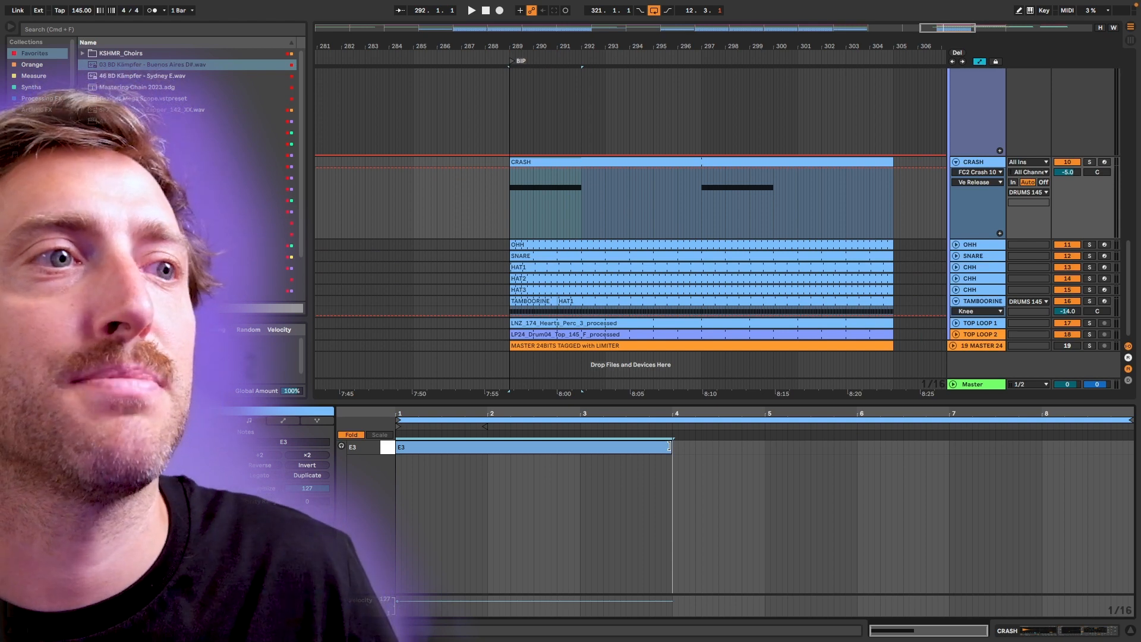
{"action": "mouse_move", "coordinate": [669, 446]}
{"action": "left_mouse_down"}
{"action": "mouse_move", "coordinate": [739, 446]}
{"action": "mouse_move", "coordinate": [658, 446]}
{"action": "mouse_move", "coordinate": [672, 447]}
{"action": "left_mouse_up"}
Step: Solo the CRASH track, play it from bar 289 and check the stretch after the note's end at bar 292
{"action": "left_click", "coordinate": [1089, 163]}
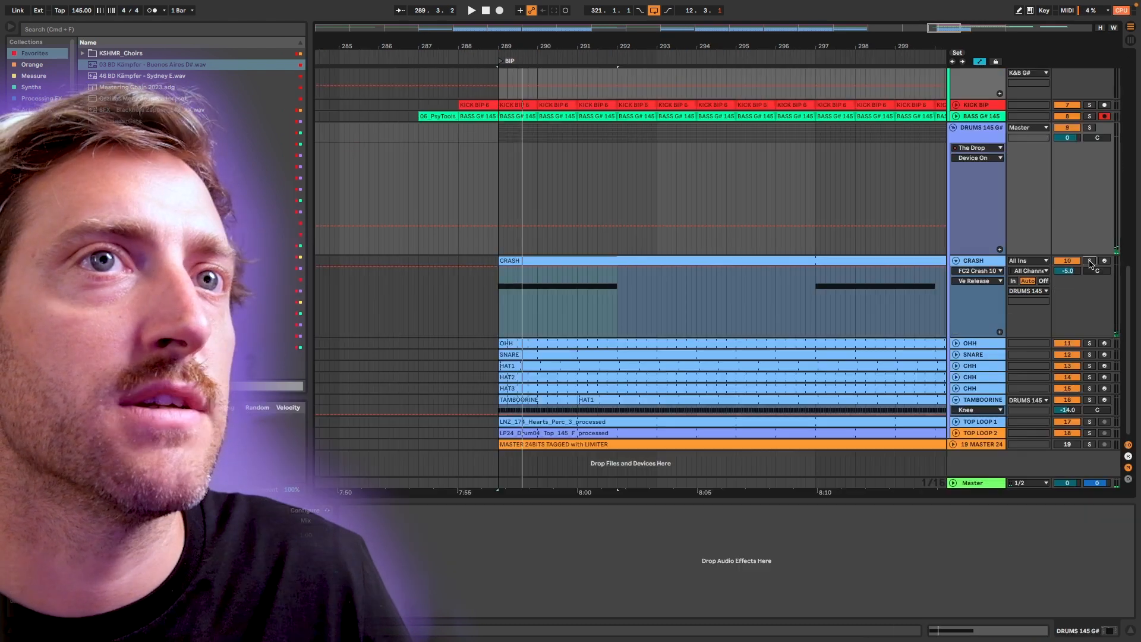
{"action": "key", "text": "space"}
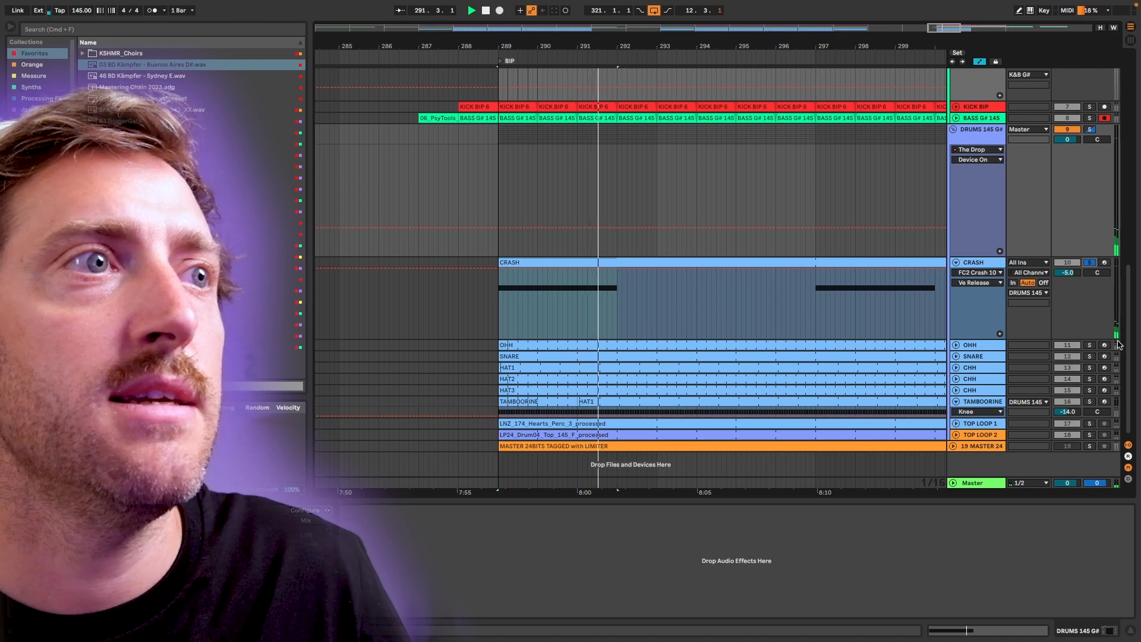
{"action": "left_click_drag", "start_coordinate": [621, 310], "coordinate": [660, 310]}
{"action": "key", "text": "space"}
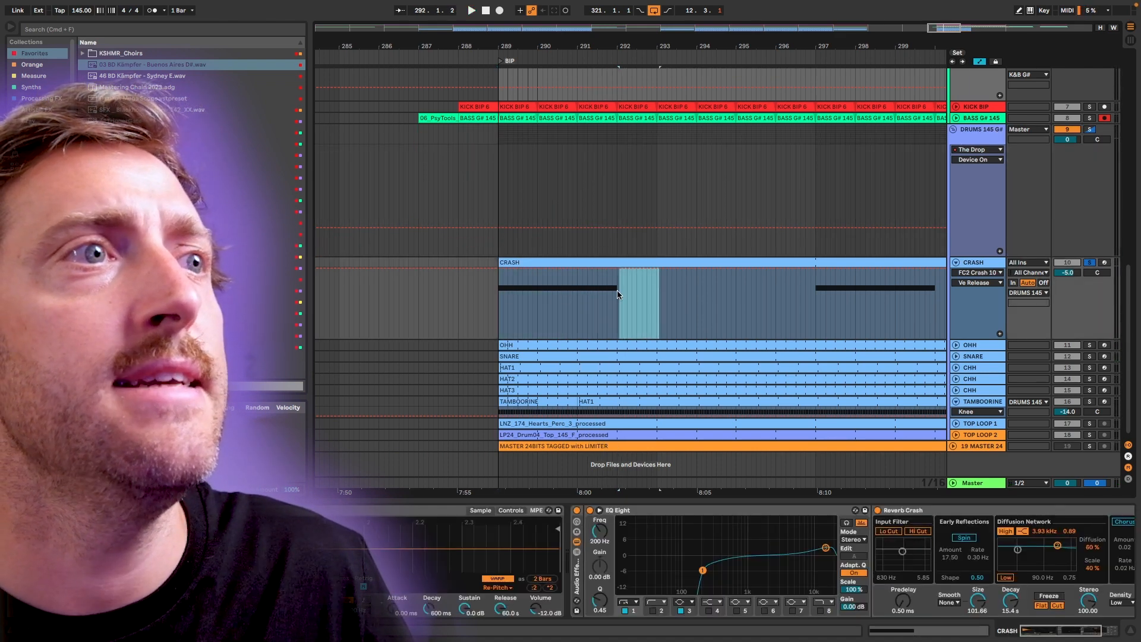
Step: Set the CRASH track's Ve Release automation to 2.52 s and check its effects chain
{"action": "left_click", "coordinate": [651, 289]}
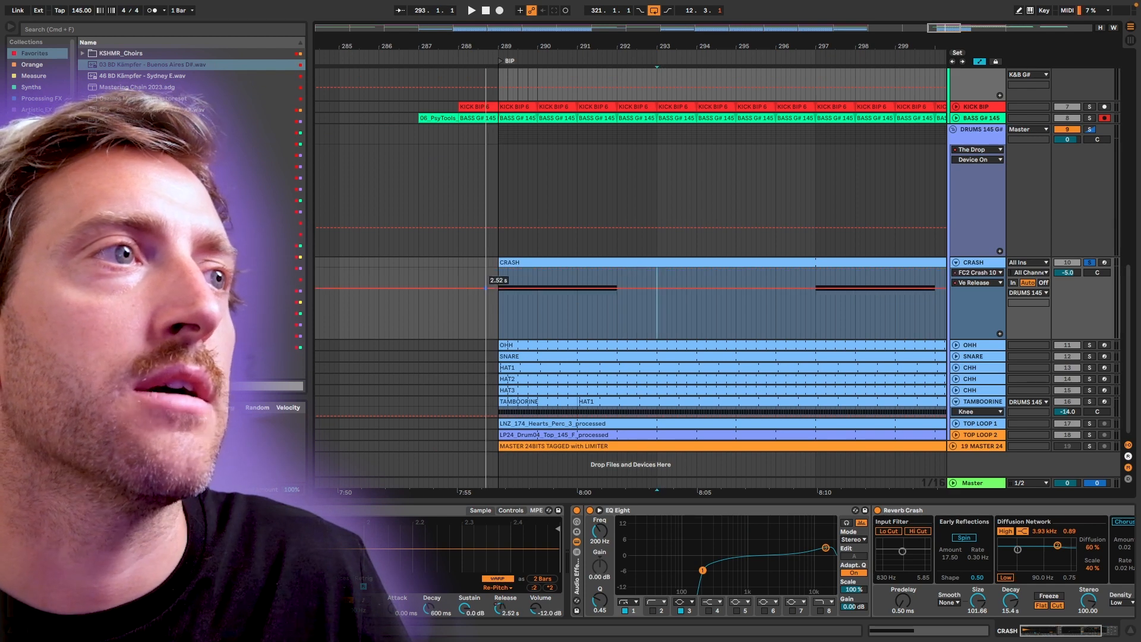
{"action": "left_click", "coordinate": [560, 262]}
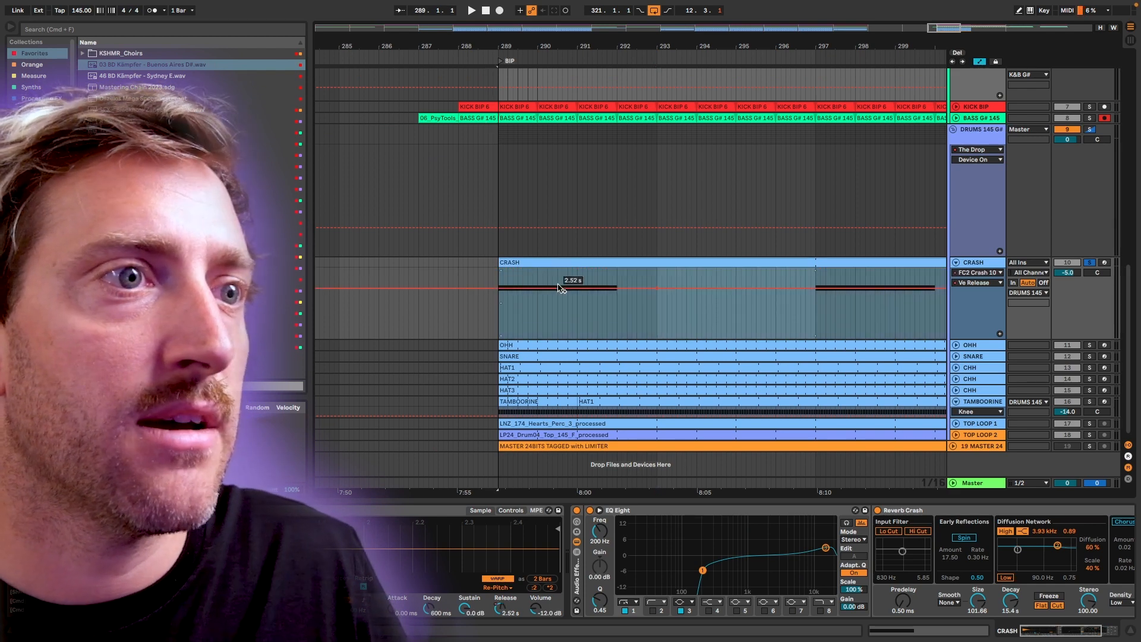
{"action": "scroll", "coordinate": [779, 531], "scroll_direction": "right", "scroll_amount": 5}
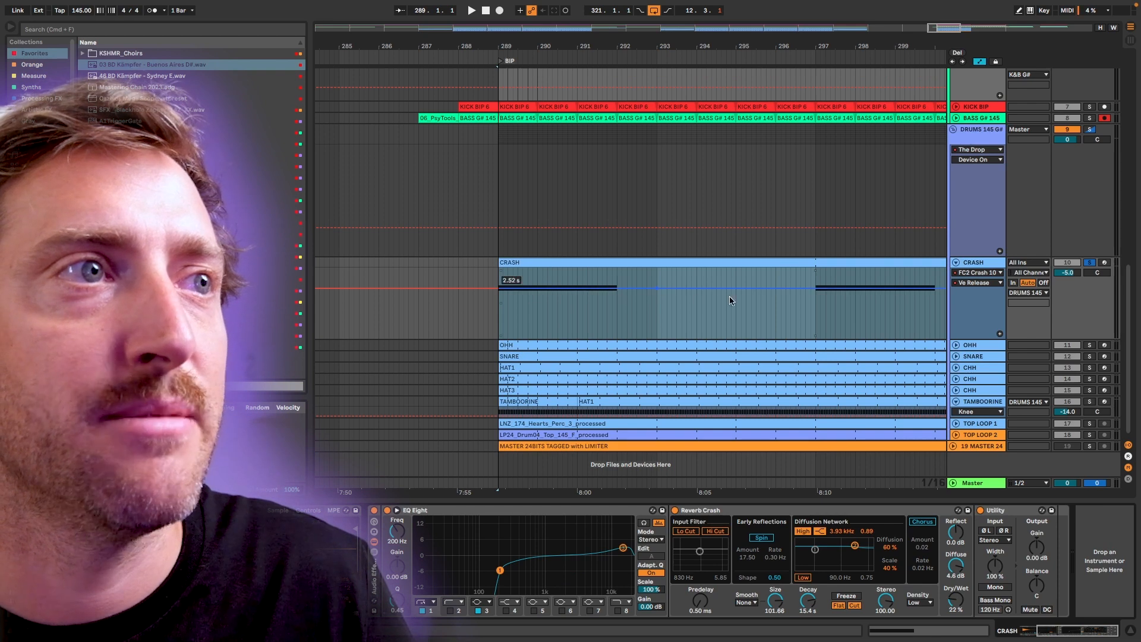
Step: Fold the CRASH track and expand OHH to examine where the open hat falls within the first beat, from 289.1.3 to 289.2
{"action": "left_click", "coordinate": [955, 261]}
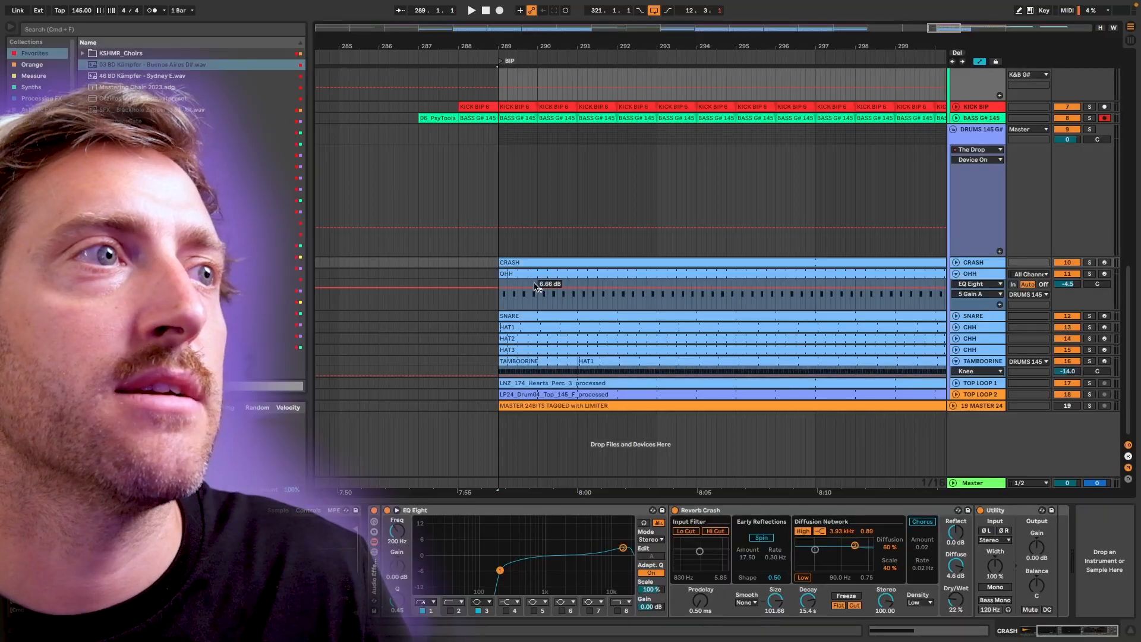
{"action": "left_click", "coordinate": [509, 291]}
{"action": "scroll", "coordinate": [505, 312], "scroll_direction": "up", "scroll_amount": 10}
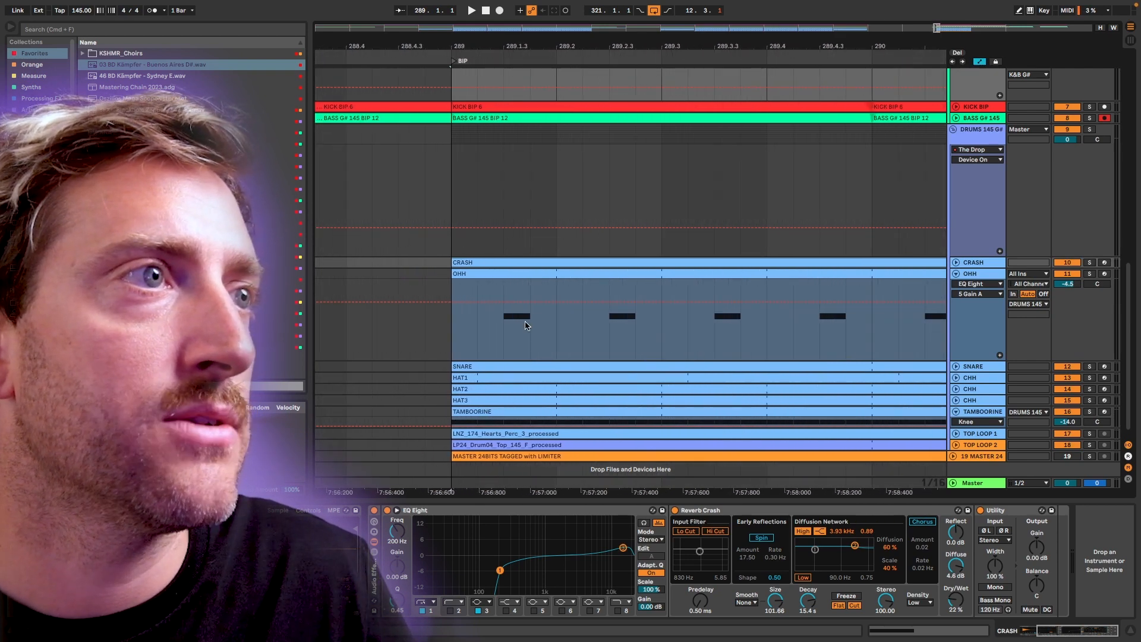
{"action": "left_click_drag", "start_coordinate": [549, 330], "coordinate": [459, 322]}
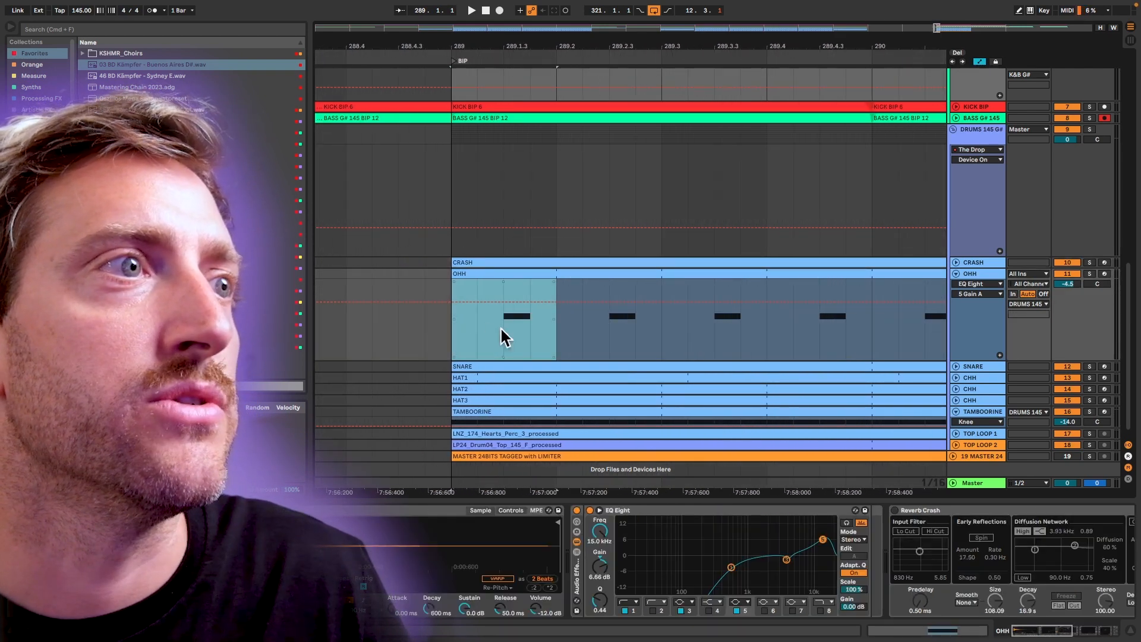
{"action": "scroll", "coordinate": [507, 334], "scroll_direction": "up", "scroll_amount": 3}
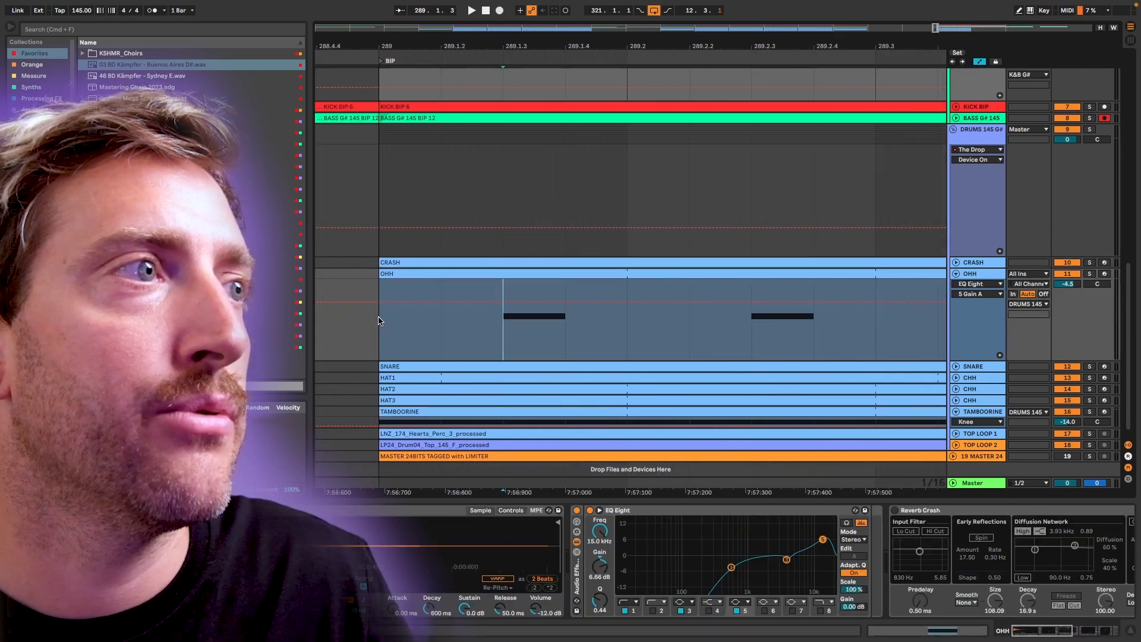
{"action": "left_click_drag", "start_coordinate": [504, 322], "coordinate": [621, 333]}
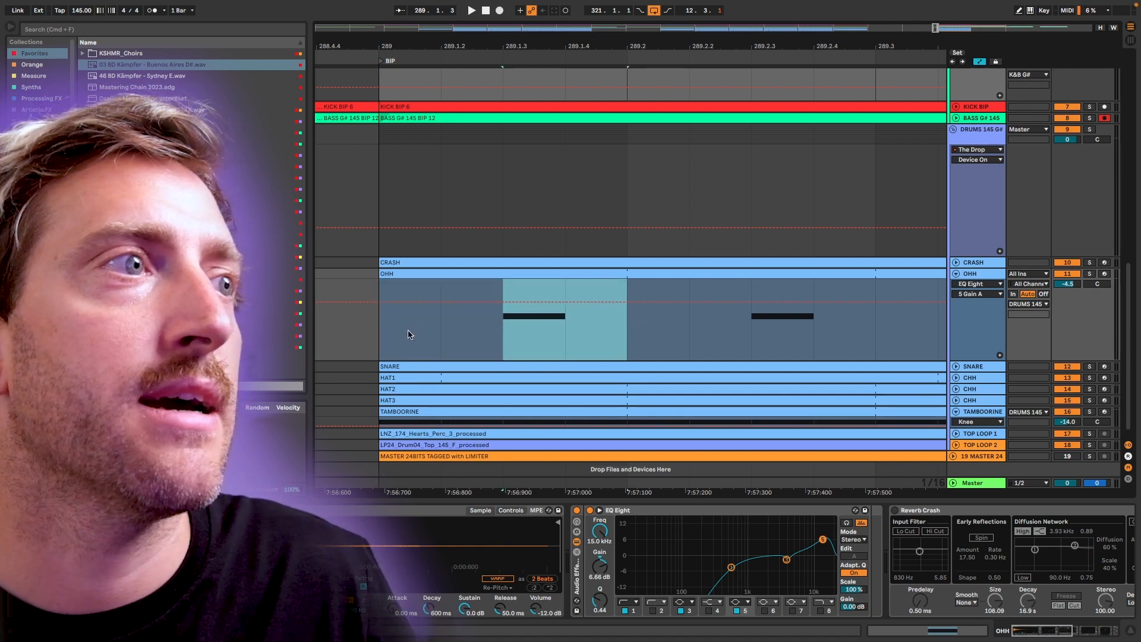
Step: Examine the sixteenths of the first beat on OHH and select the stretch from 289 to 289.2
{"action": "left_click", "coordinate": [399, 342]}
{"action": "left_click", "coordinate": [475, 340]}
{"action": "left_click", "coordinate": [538, 344]}
{"action": "left_click", "coordinate": [621, 346]}
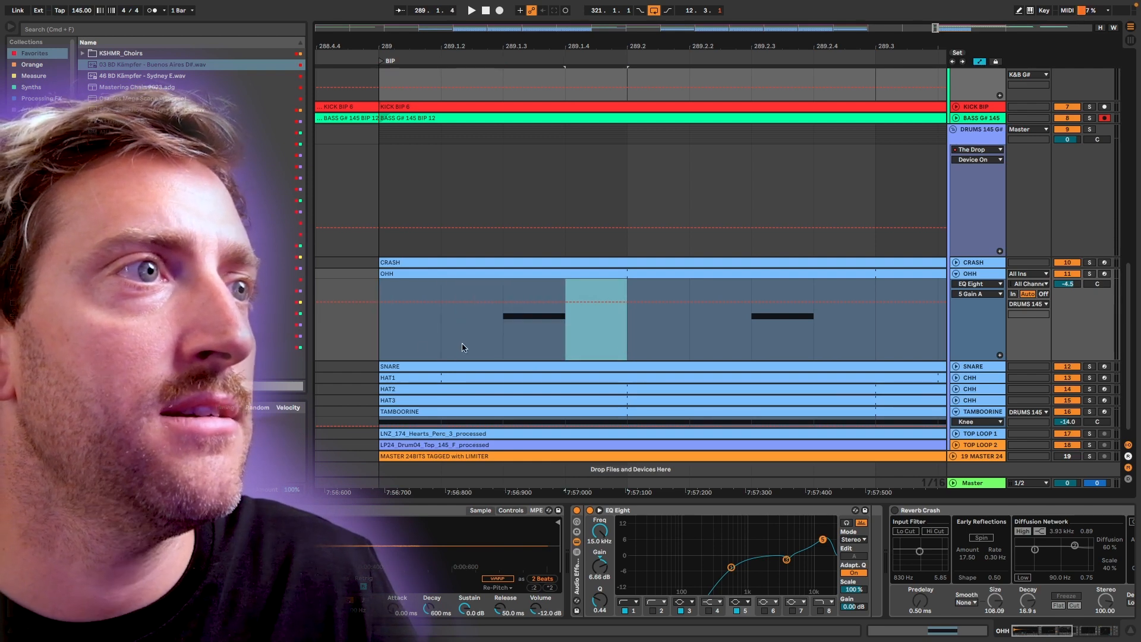
{"action": "left_click_drag", "start_coordinate": [375, 343], "coordinate": [490, 332]}
{"action": "left_click_drag", "start_coordinate": [615, 336], "coordinate": [390, 339]}
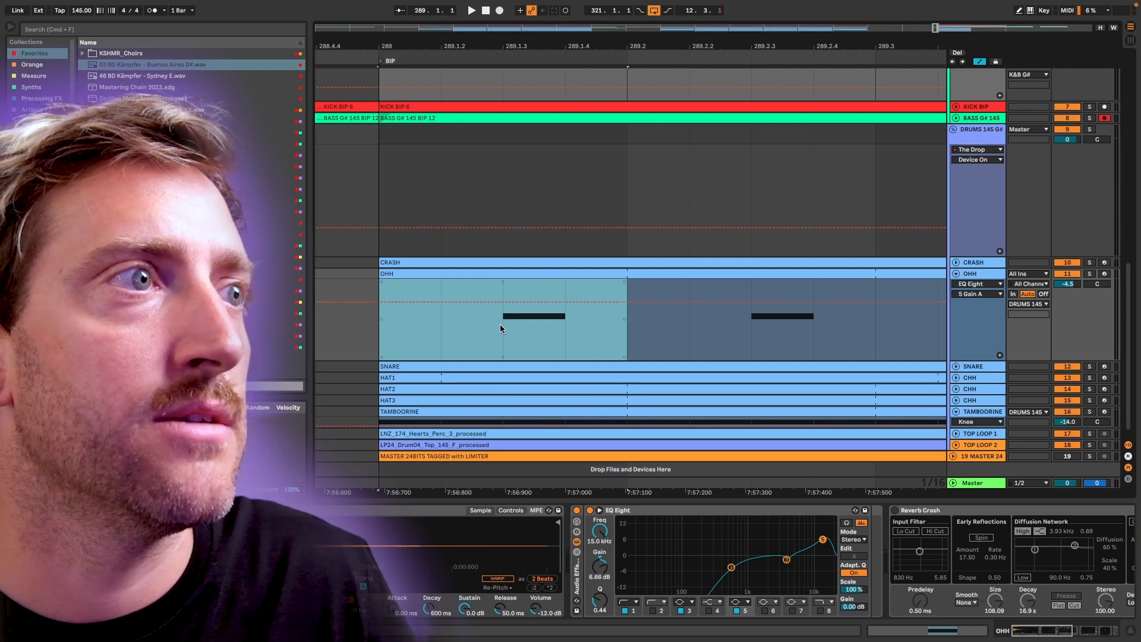
Step: Solo the OHH track and play it from the open hat hit at 289.1.3
{"action": "left_click", "coordinate": [501, 323]}
{"action": "left_click", "coordinate": [1090, 273]}
{"action": "key", "text": "space"}
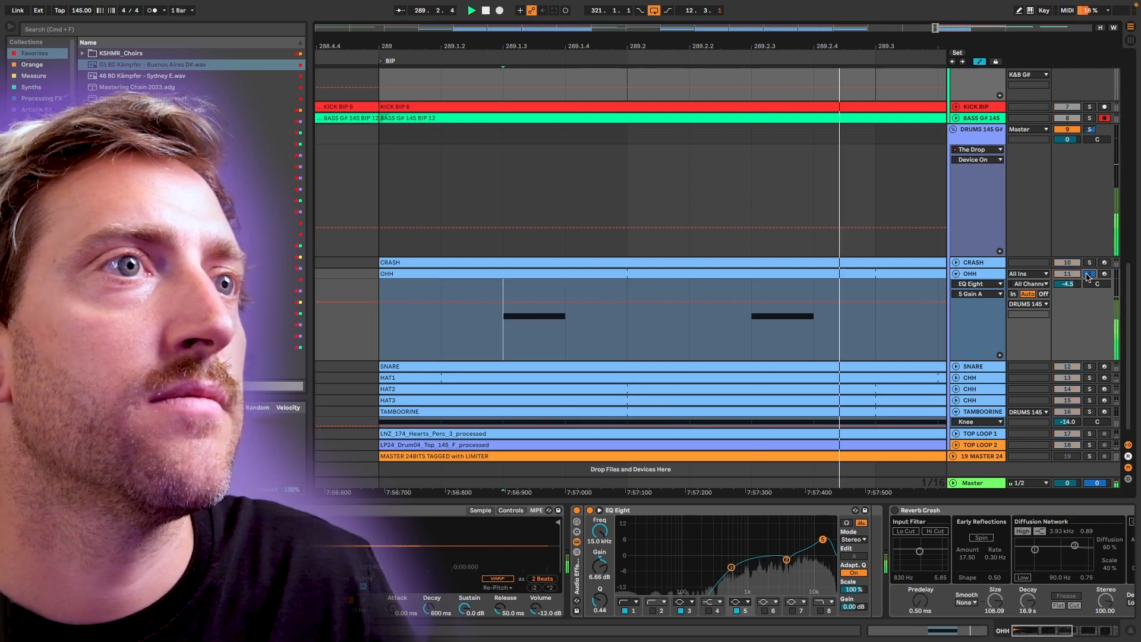
{"action": "scroll", "coordinate": [674, 308], "scroll_direction": "down", "scroll_amount": 2}
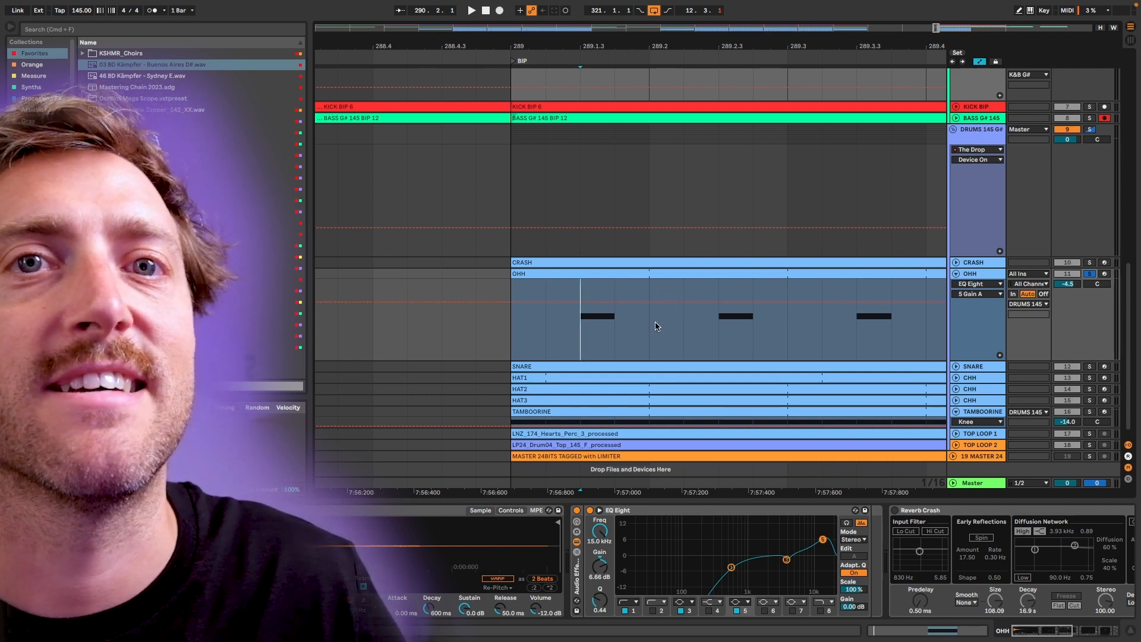
Step: Open the first OHH clip and extend its C3 note to about halfway between 1.1.4 and the clip's end
{"action": "scroll", "coordinate": [630, 328], "scroll_direction": "up", "scroll_amount": 3}
{"action": "left_click", "coordinate": [607, 273]}
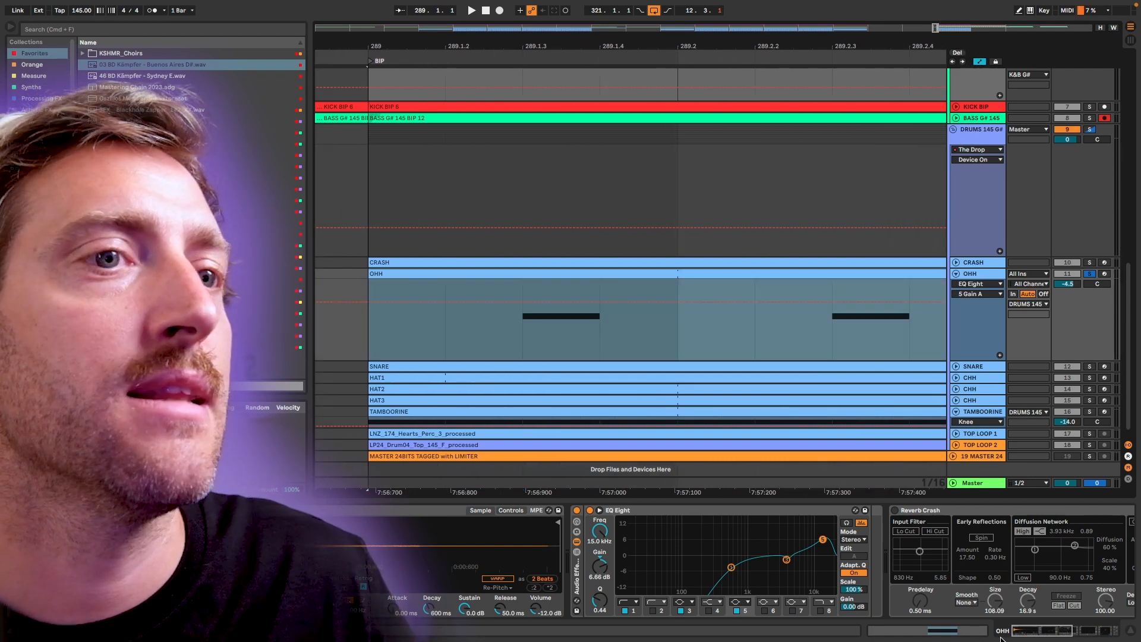
{"action": "left_click", "coordinate": [982, 631]}
{"action": "left_click", "coordinate": [949, 452]}
{"action": "left_click_drag", "start_coordinate": [949, 452], "coordinate": [1135, 451]}
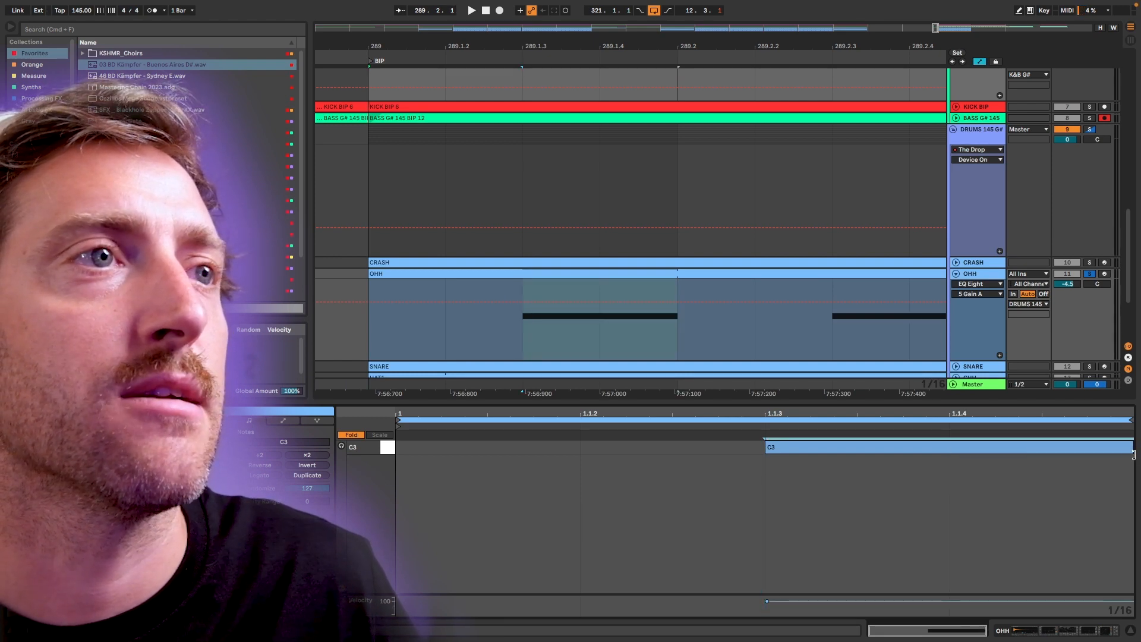
{"action": "mouse_move", "coordinate": [1064, 452]}
{"action": "left_mouse_down"}
{"action": "mouse_move", "coordinate": [950, 450]}
{"action": "mouse_move", "coordinate": [1045, 451]}
{"action": "left_mouse_up"}
{"action": "scroll", "coordinate": [624, 293], "scroll_direction": "down", "scroll_amount": 3}
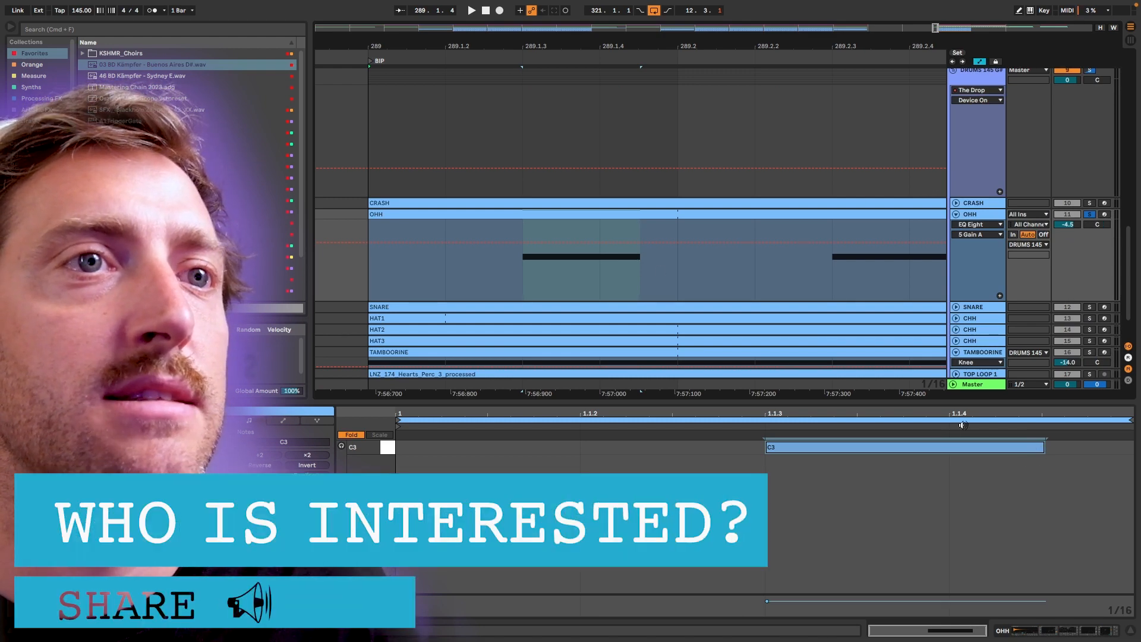
Step: Fold OHH, then solo and expand SNARE to examine its hit from 289.2 to 289.3 and play it from bar 289
{"action": "left_click", "coordinate": [956, 214]}
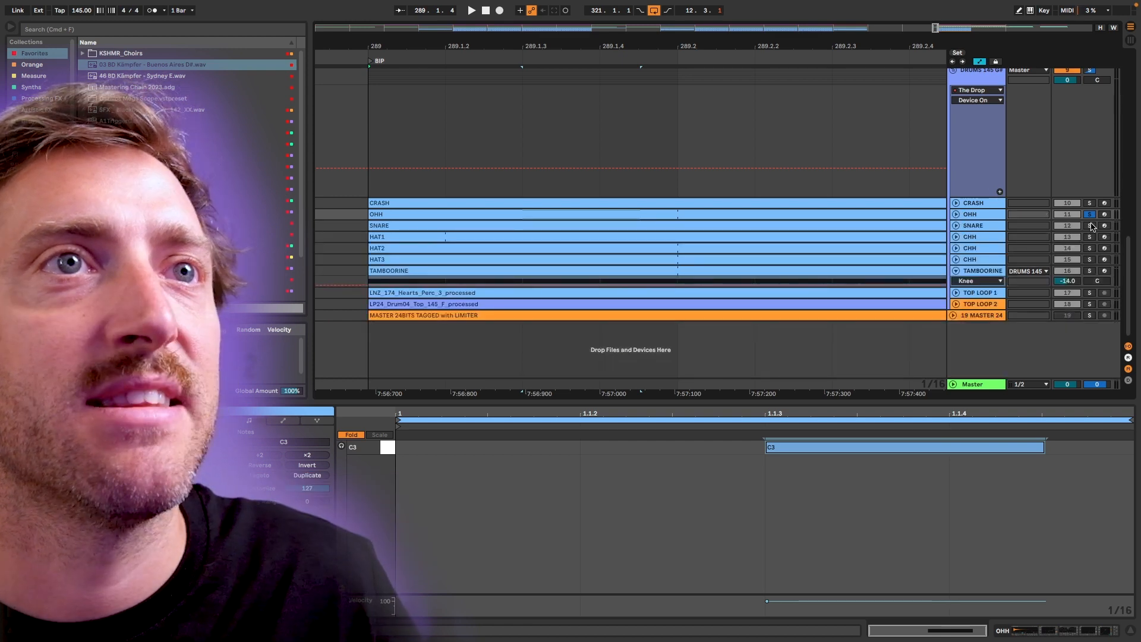
{"action": "left_click", "coordinate": [955, 225]}
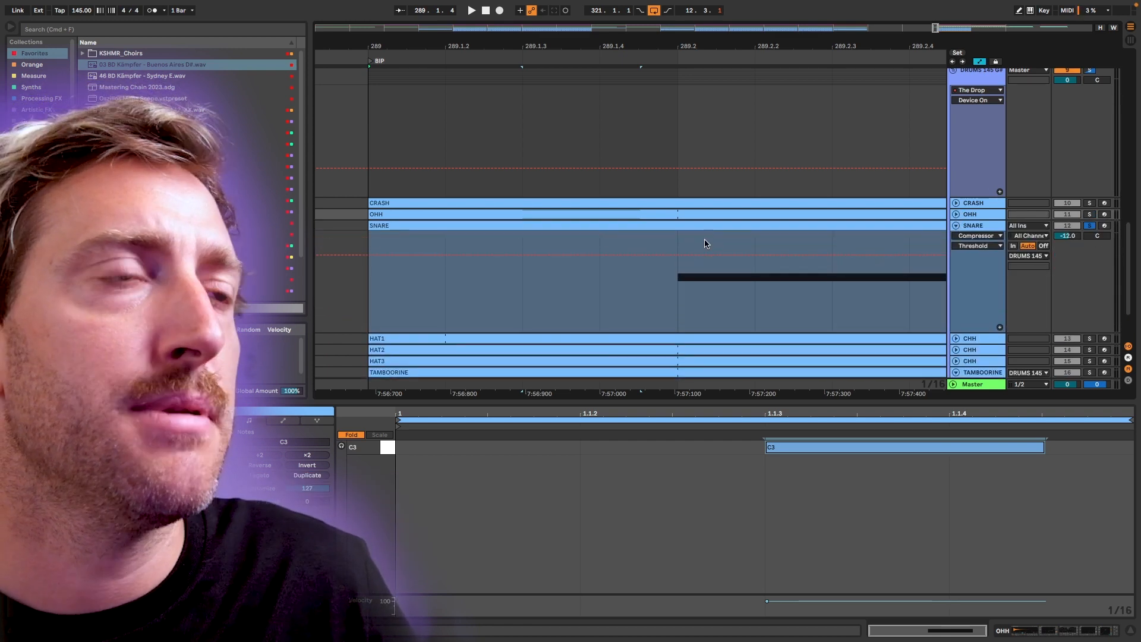
{"action": "key", "text": "minus"}
{"action": "scroll", "coordinate": [668, 262], "scroll_direction": "right", "scroll_amount": 3}
{"action": "left_click_drag", "start_coordinate": [573, 247], "coordinate": [667, 252]}
{"action": "scroll", "coordinate": [1065, 238], "scroll_direction": "up", "scroll_amount": 4}
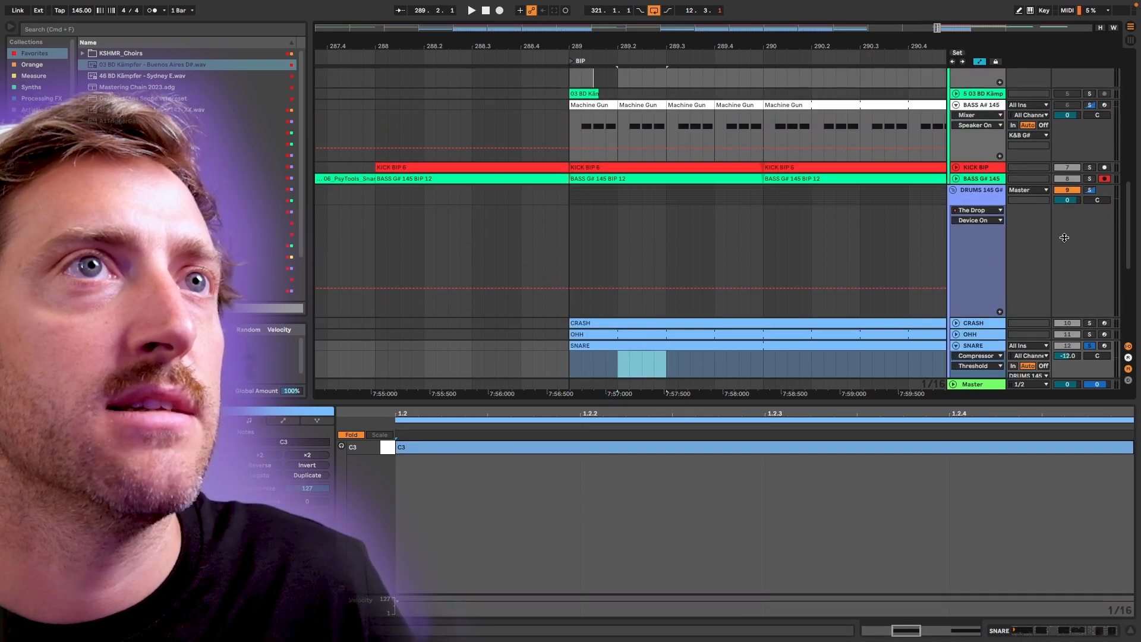
{"action": "scroll", "coordinate": [1065, 237], "scroll_direction": "up", "scroll_amount": 4}
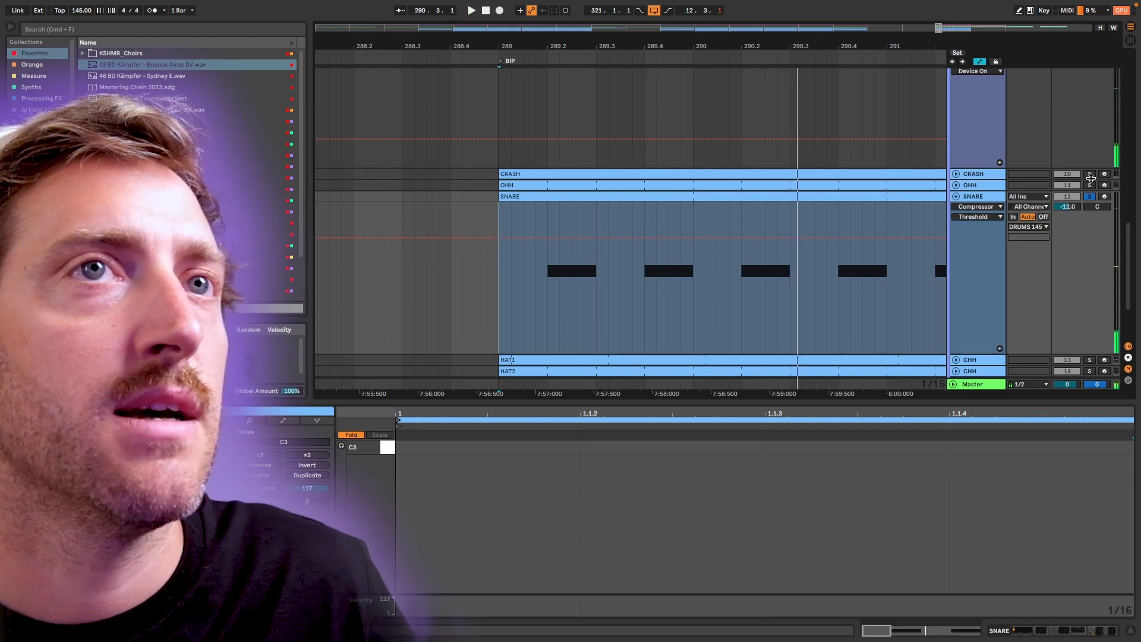
Step: Play OHH and SNARE soloed together from bar 289, then unsolo both and fold SNARE
{"action": "left_click", "coordinate": [1089, 185]}
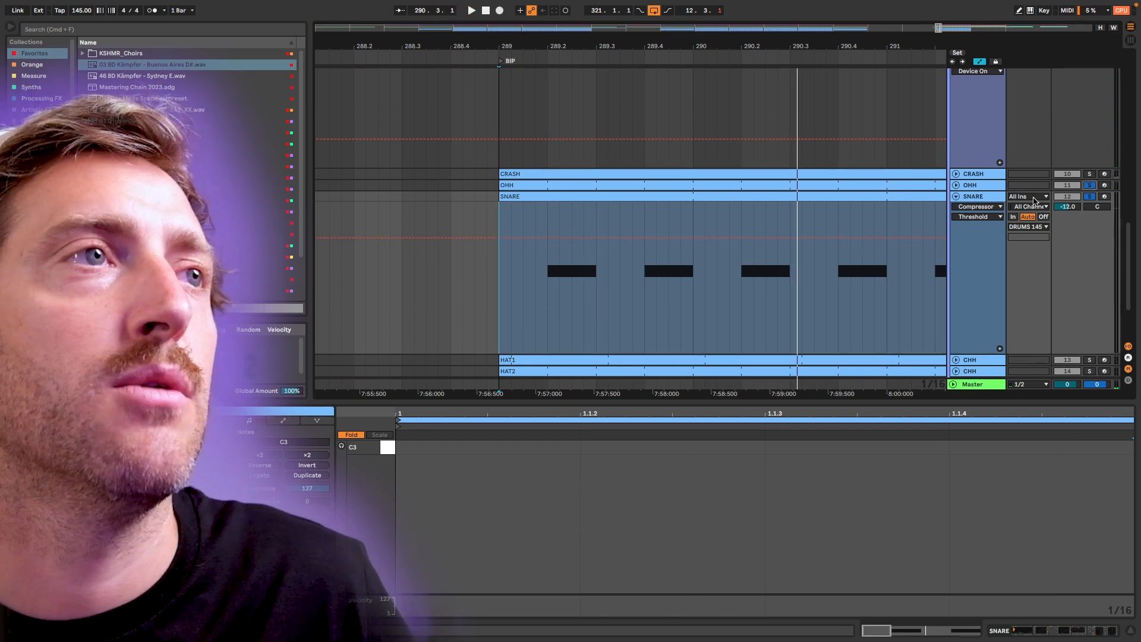
{"action": "key", "text": "space"}
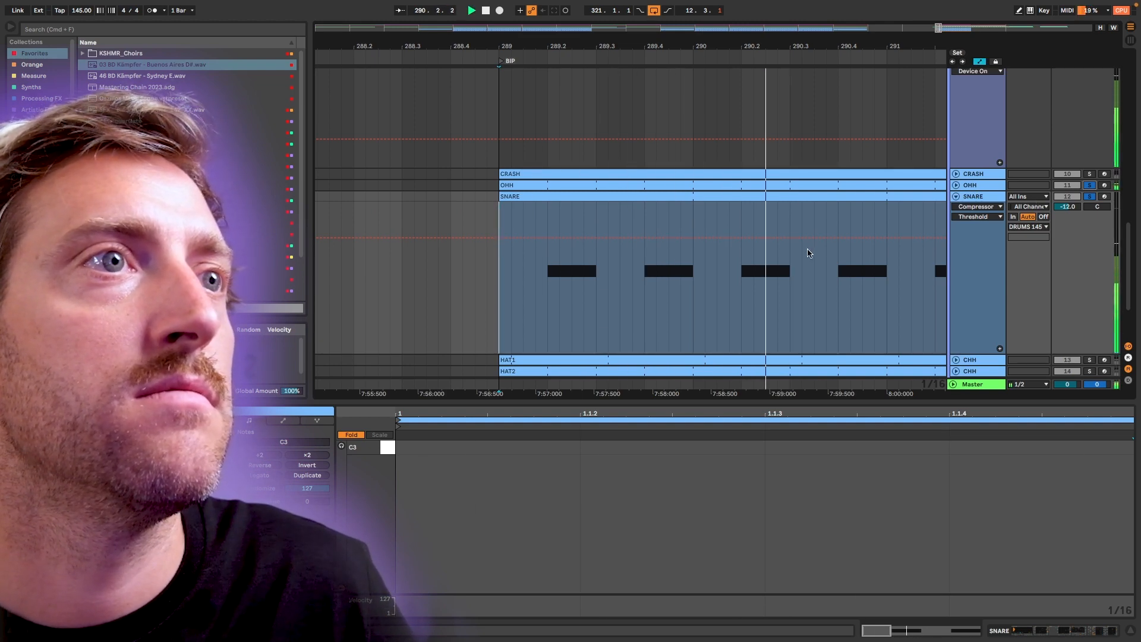
{"action": "key", "text": "space"}
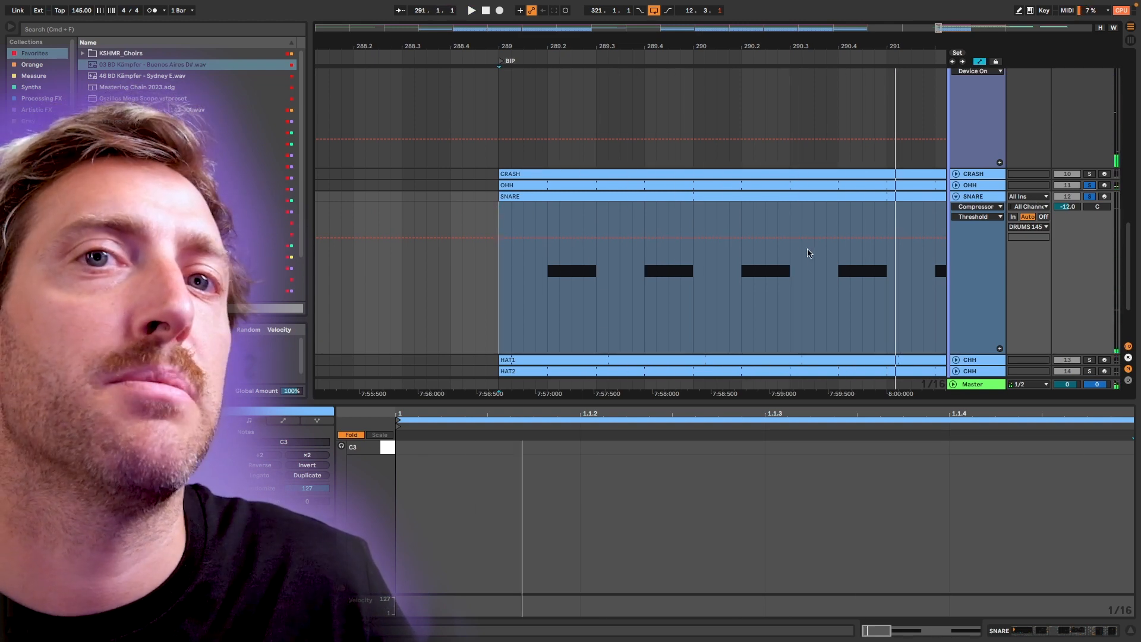
{"action": "left_click", "coordinate": [1089, 186]}
{"action": "left_click", "coordinate": [1090, 197]}
{"action": "left_click", "coordinate": [956, 197]}
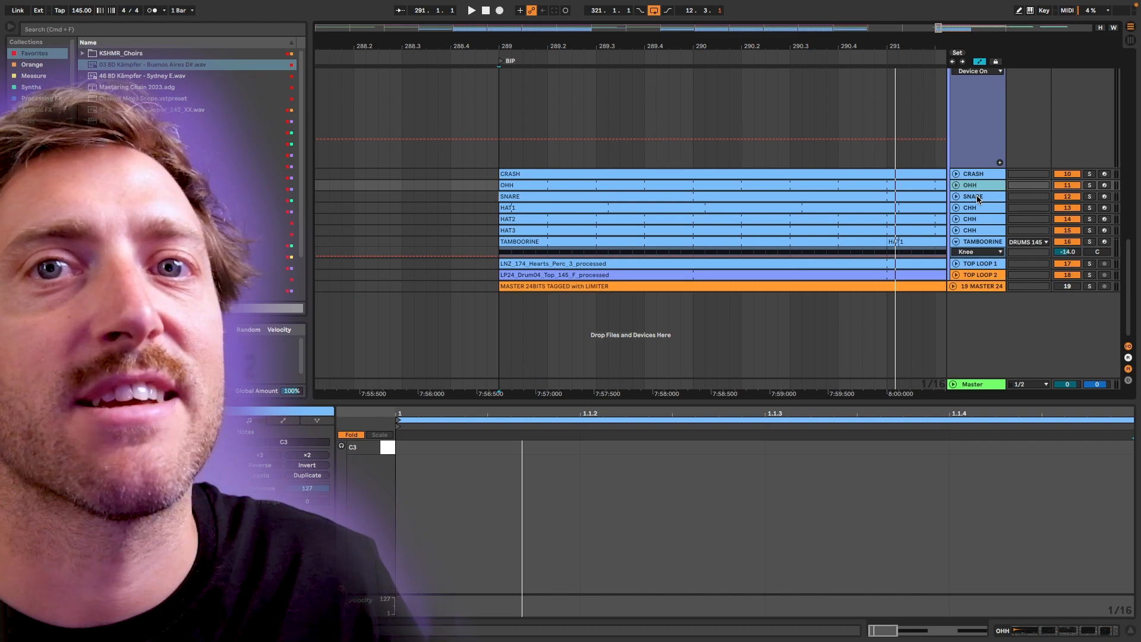
Step: Review the OHH, SNARE, three CHH and TAMBOORINE track headers, folding the TAMBOORINE track
{"action": "left_click", "coordinate": [978, 198]}
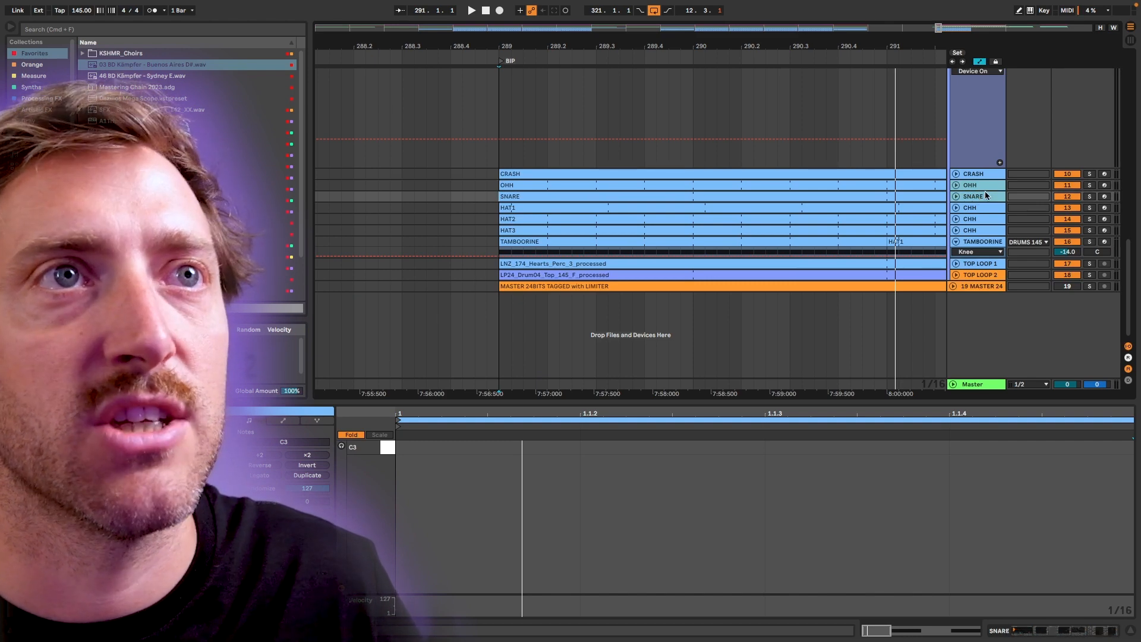
{"action": "left_click", "coordinate": [991, 208]}
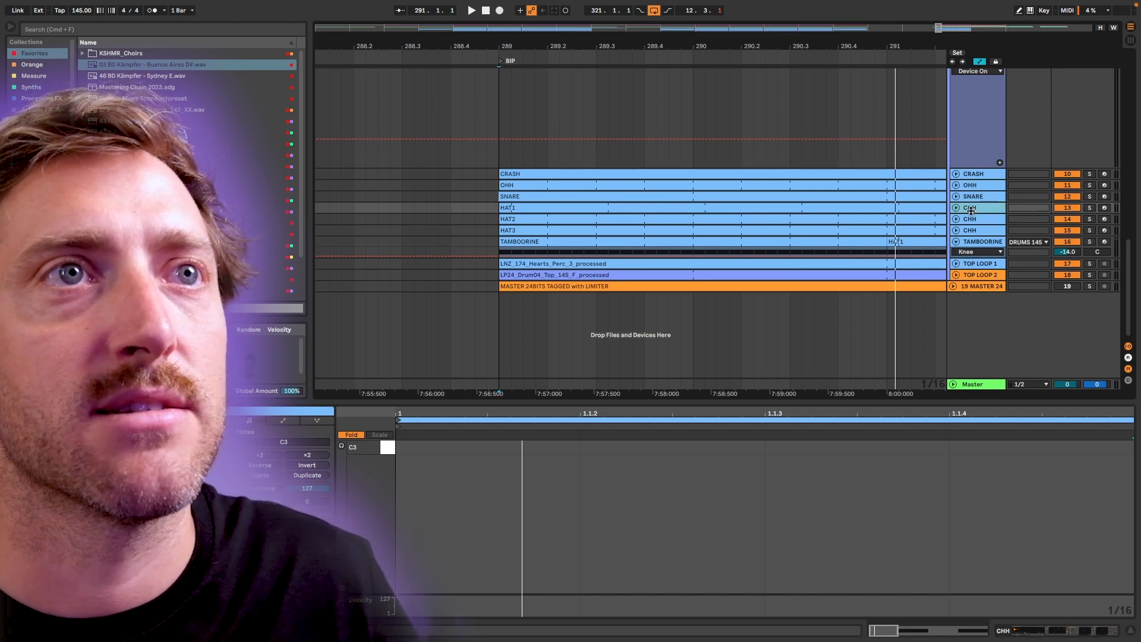
{"action": "left_click", "coordinate": [974, 197]}
{"action": "left_click", "coordinate": [975, 186]}
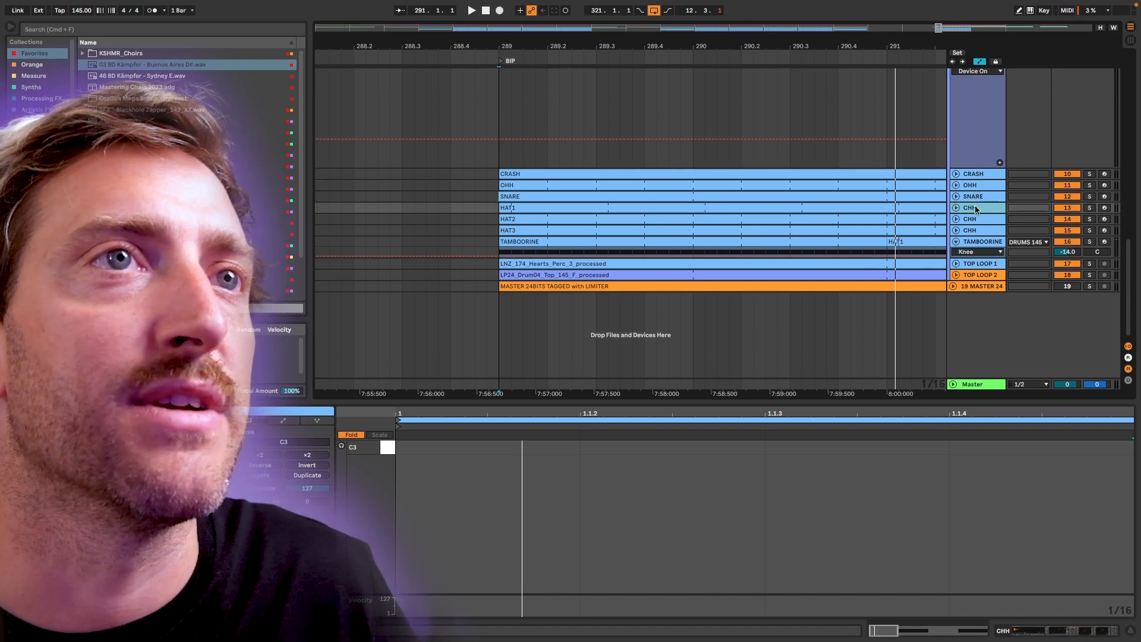
{"action": "left_click", "coordinate": [975, 208]}
{"action": "left_click", "coordinate": [957, 241]}
{"action": "left_click", "coordinate": [985, 209]}
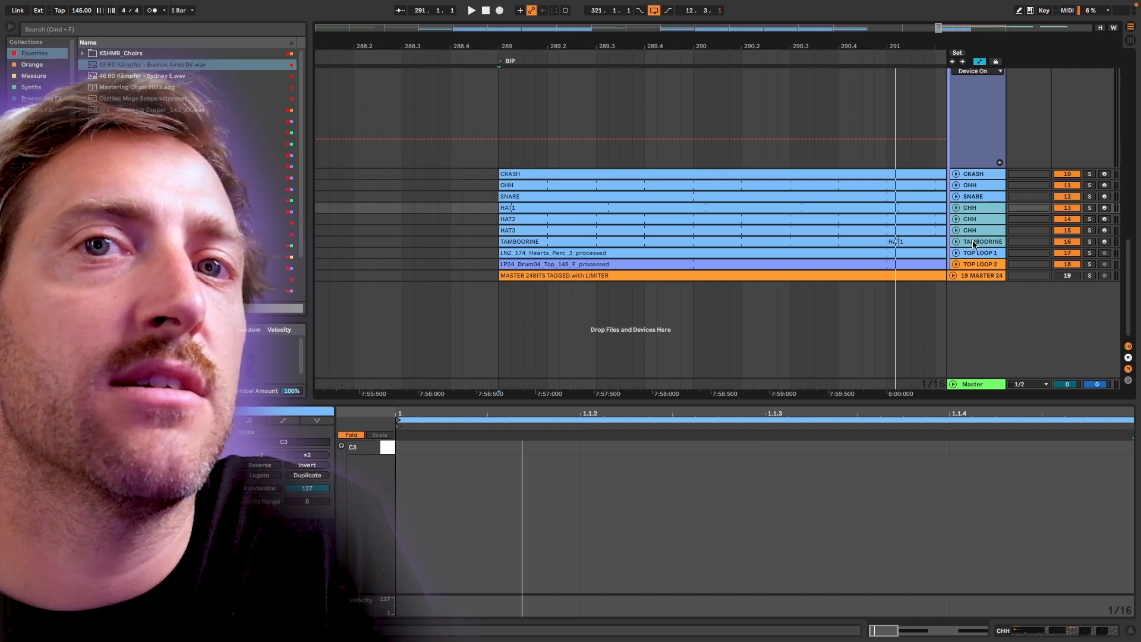
{"action": "left_click", "coordinate": [978, 242]}
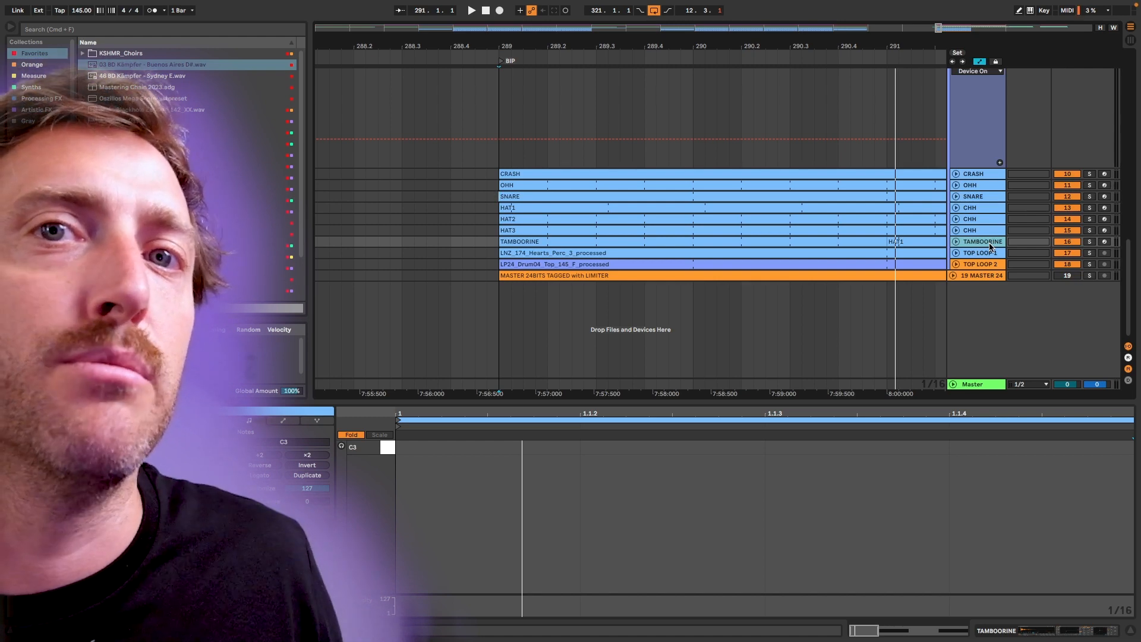
Step: Solo the TAMBOORINE track, select its clip and play it
{"action": "left_click", "coordinate": [1090, 242]}
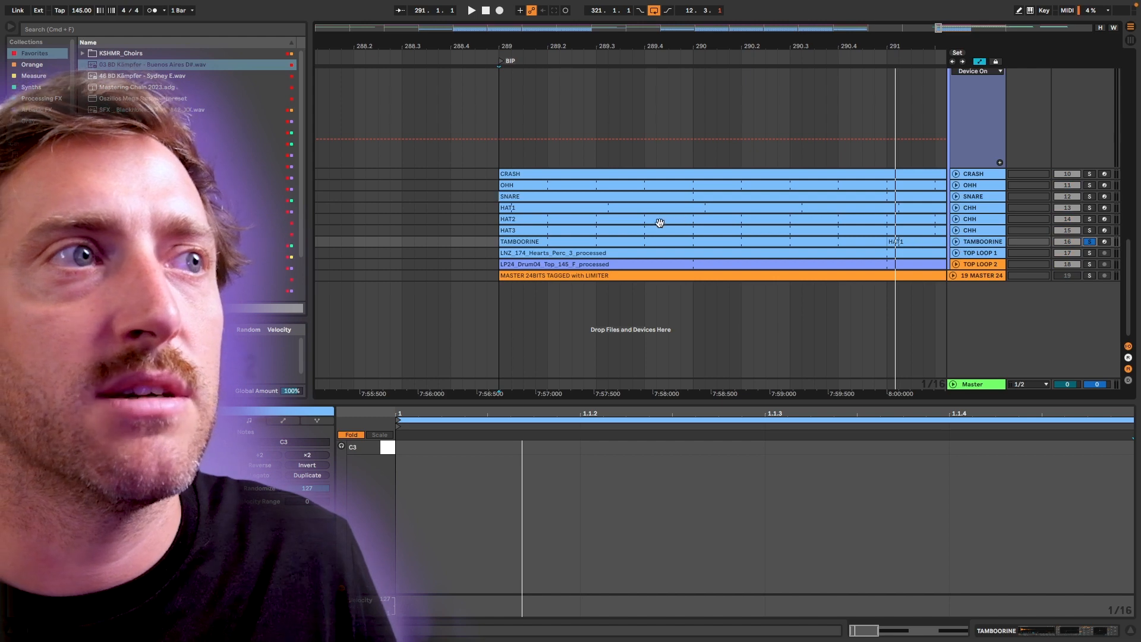
{"action": "left_click", "coordinate": [648, 241]}
{"action": "key", "text": "alt+super+p"}
{"action": "key", "text": "space"}
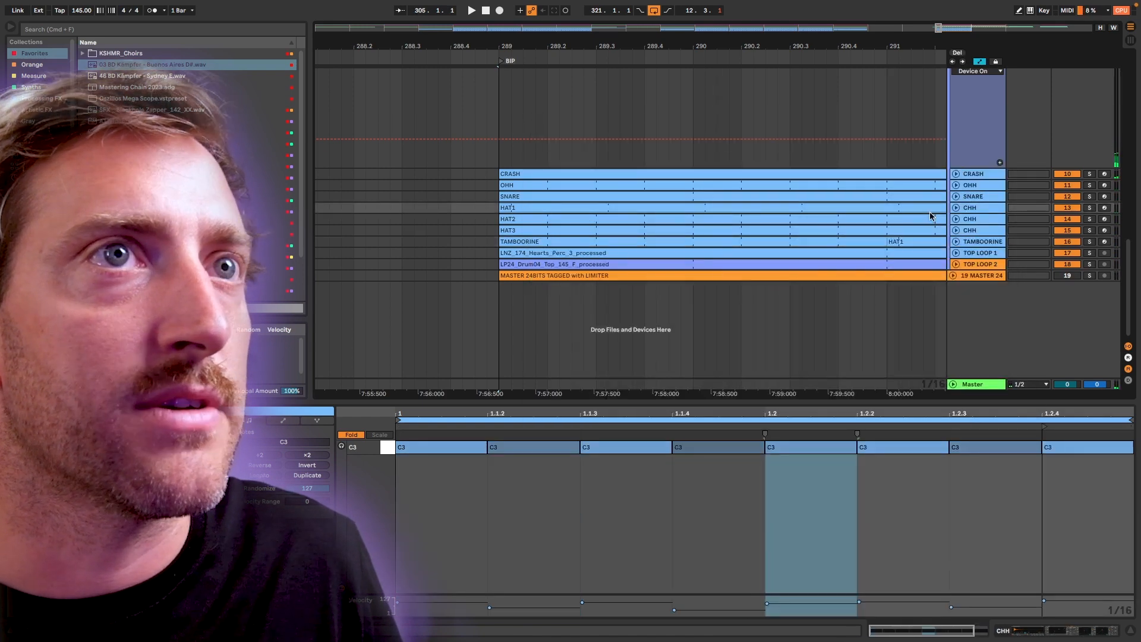
Step: Expand the first CHH track and check the first four C3 sixteenth notes in the HAT1 clip one by one
{"action": "left_click", "coordinate": [955, 208]}
{"action": "left_click", "coordinate": [466, 447]}
{"action": "left_click", "coordinate": [548, 448]}
{"action": "left_click", "coordinate": [653, 450]}
{"action": "left_click", "coordinate": [713, 449]}
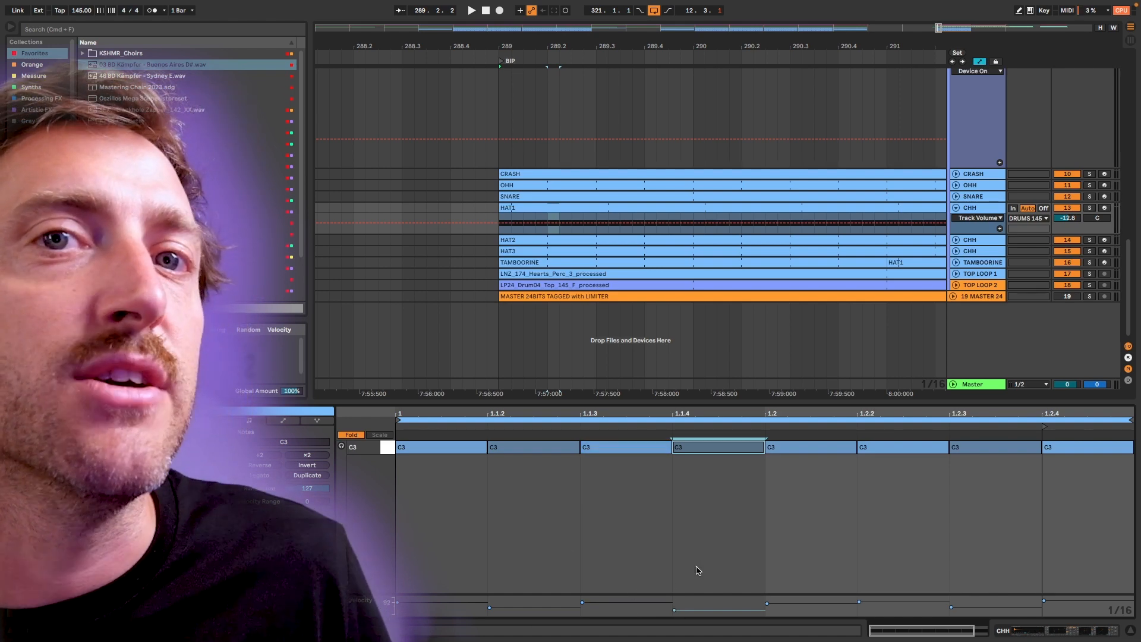
Step: Check the HAT1 clip's loop range and its marker at 1.2.4, and select all its C3 notes
{"action": "left_click", "coordinate": [400, 419]}
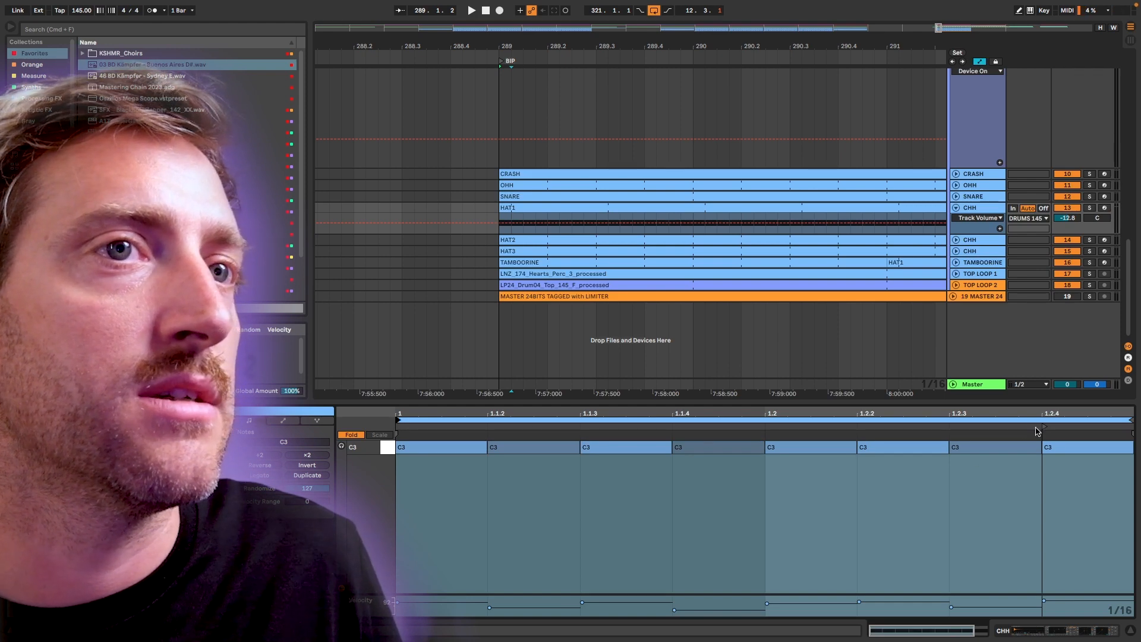
{"action": "mouse_move", "coordinate": [1047, 426]}
{"action": "left_mouse_down"}
{"action": "mouse_move", "coordinate": [492, 427]}
{"action": "mouse_move", "coordinate": [956, 434]}
{"action": "left_mouse_up"}
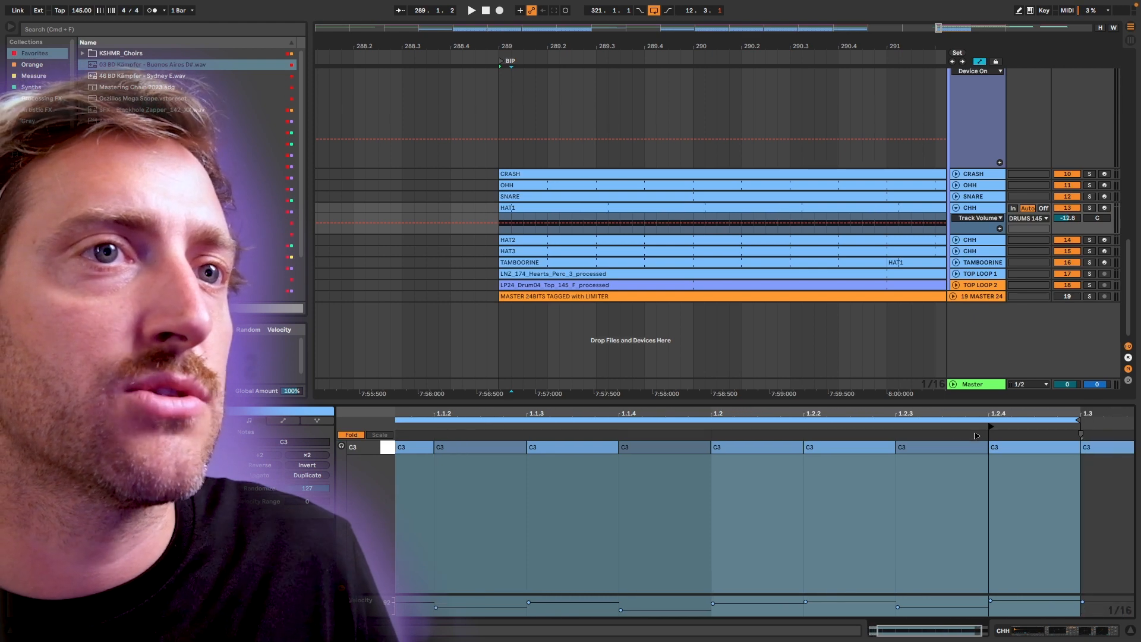
{"action": "scroll", "coordinate": [879, 496], "scroll_direction": "left", "scroll_amount": 2}
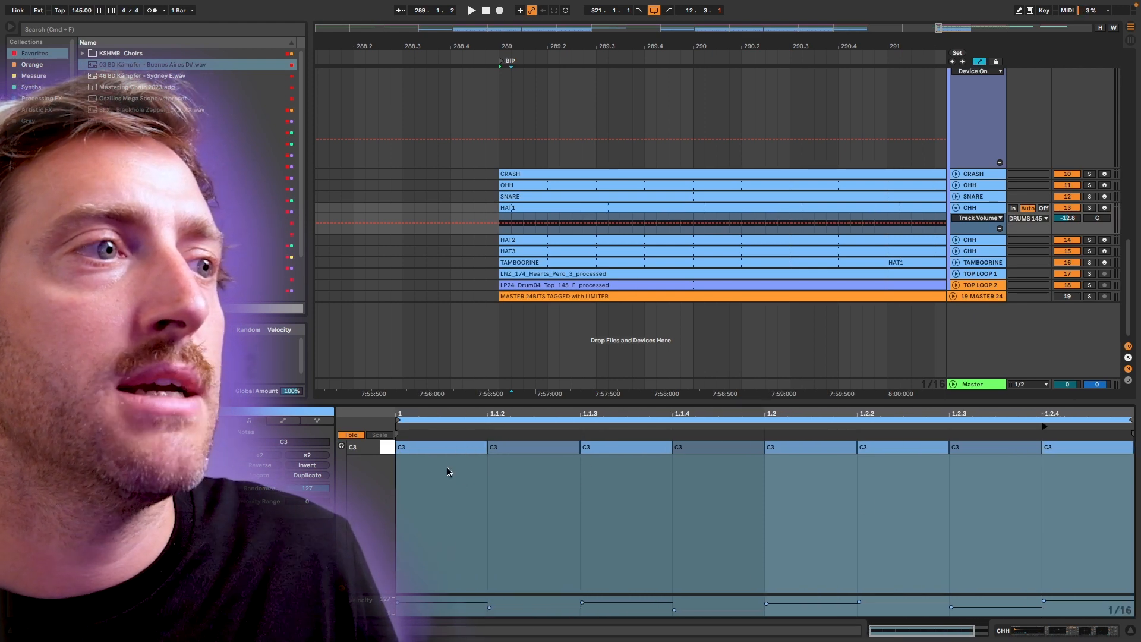
{"action": "mouse_move", "coordinate": [486, 447]}
{"action": "left_mouse_down"}
{"action": "mouse_move", "coordinate": [461, 446]}
{"action": "mouse_move", "coordinate": [493, 449]}
{"action": "left_mouse_up"}
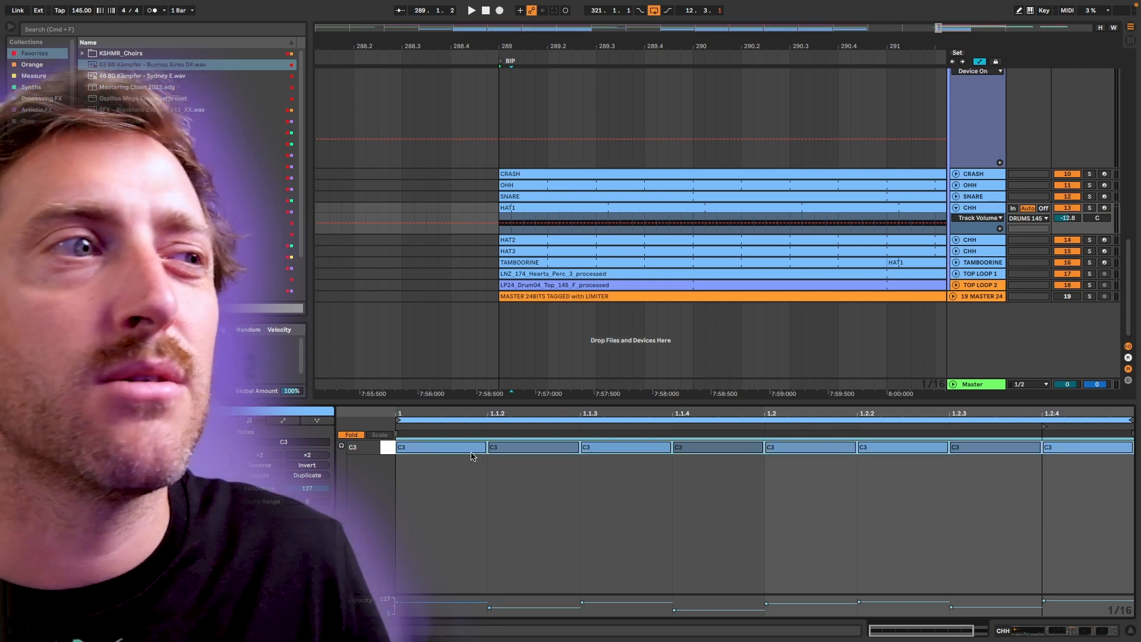
Step: Open the HAT2 and HAT3 clips to compare their note patterns, selecting the C3 notes in HAT3
{"action": "left_click", "coordinate": [566, 241]}
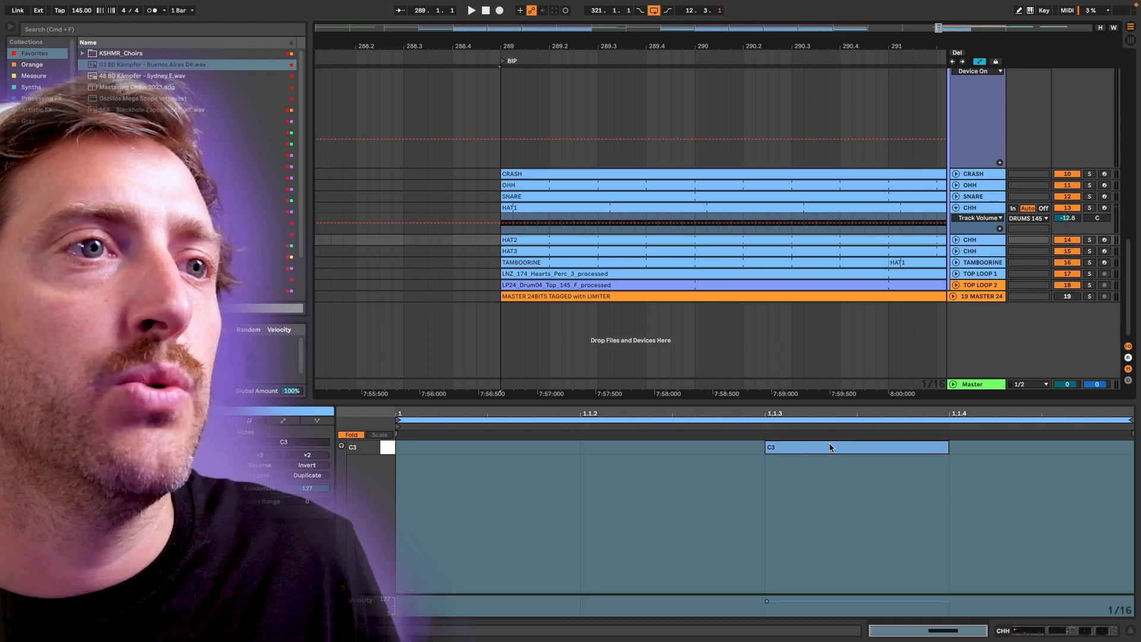
{"action": "left_click", "coordinate": [556, 251]}
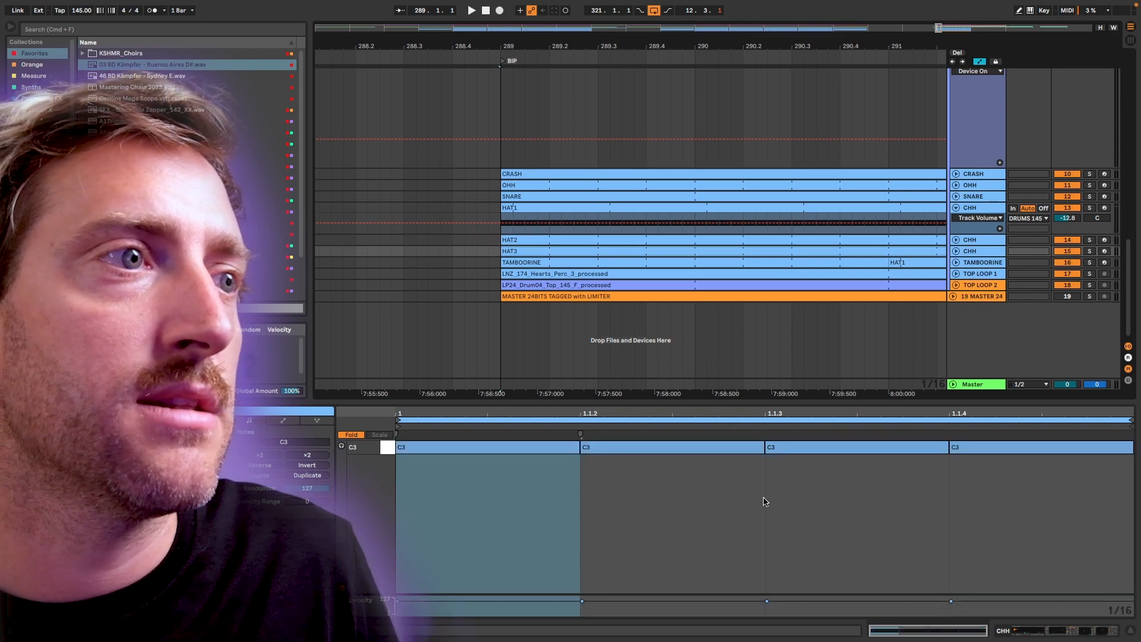
{"action": "left_click_drag", "start_coordinate": [817, 458], "coordinate": [1022, 450]}
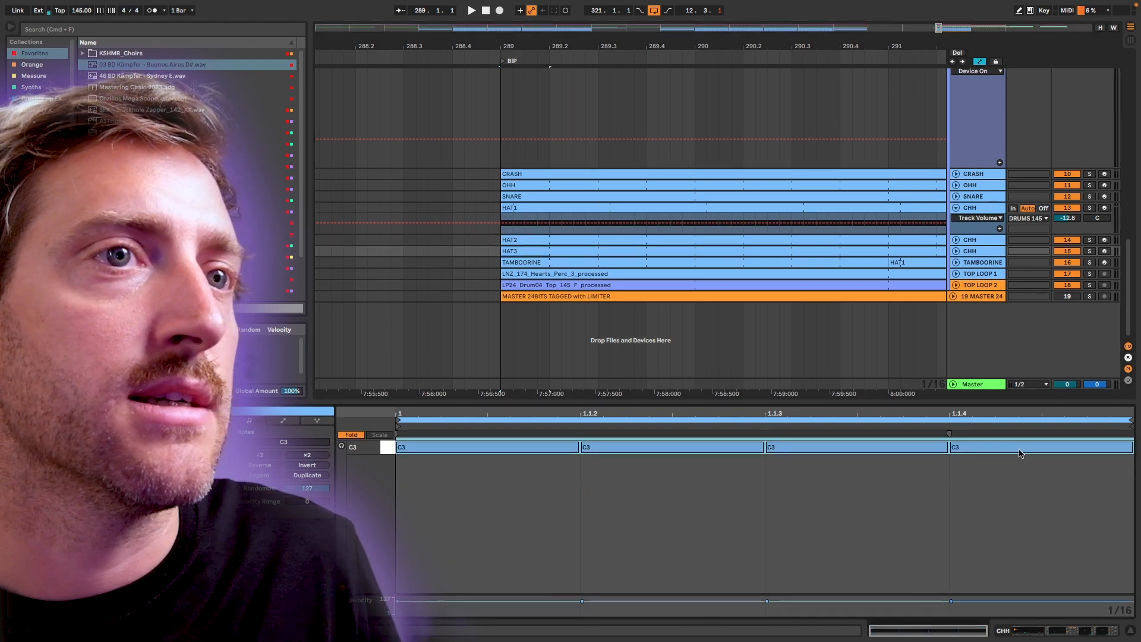
Step: Reopen the HAT1 clip and examine its hits in the arrangement, selecting the stretch from 289 to 289.3
{"action": "left_click", "coordinate": [538, 211]}
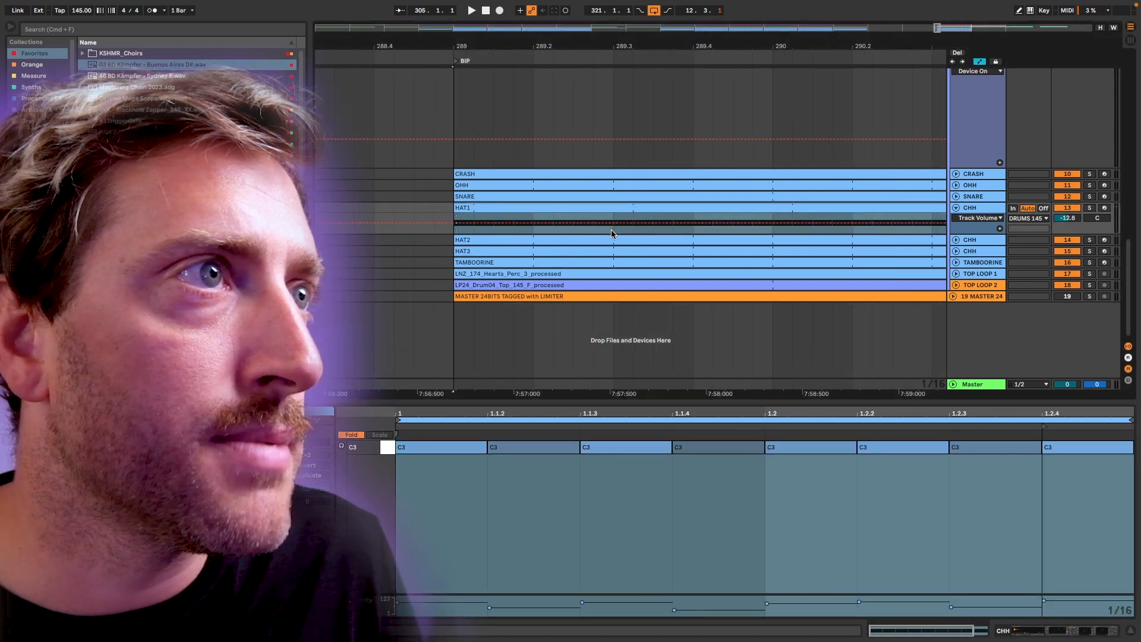
{"action": "left_click", "coordinate": [612, 230]}
{"action": "left_click_drag", "start_coordinate": [611, 229], "coordinate": [455, 231]}
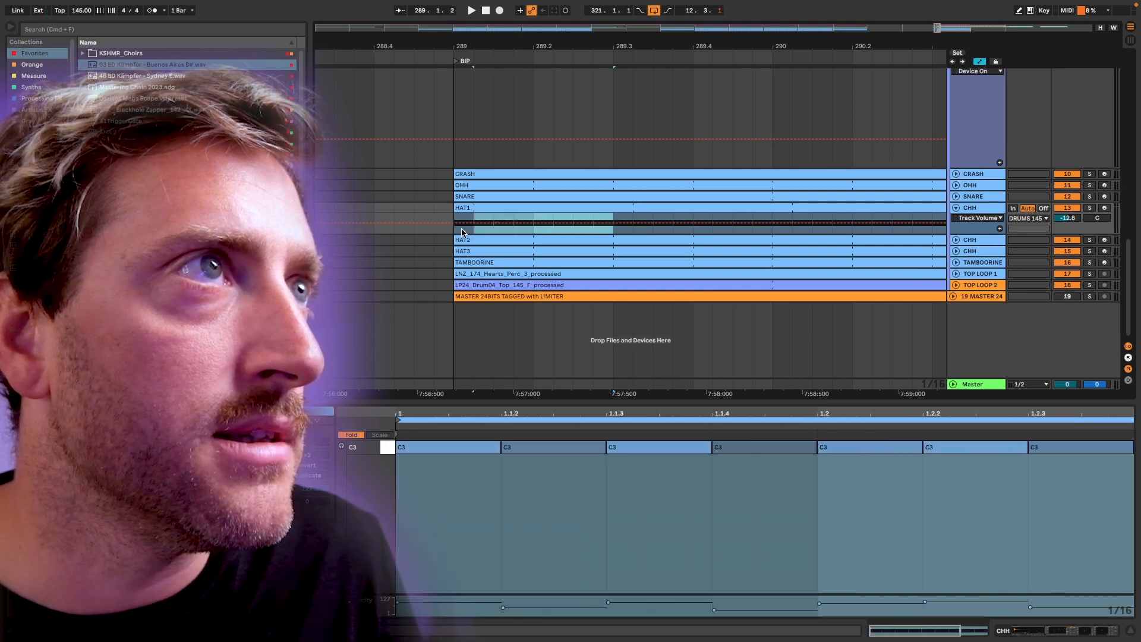
{"action": "scroll", "coordinate": [603, 223], "scroll_direction": "down", "scroll_amount": 2}
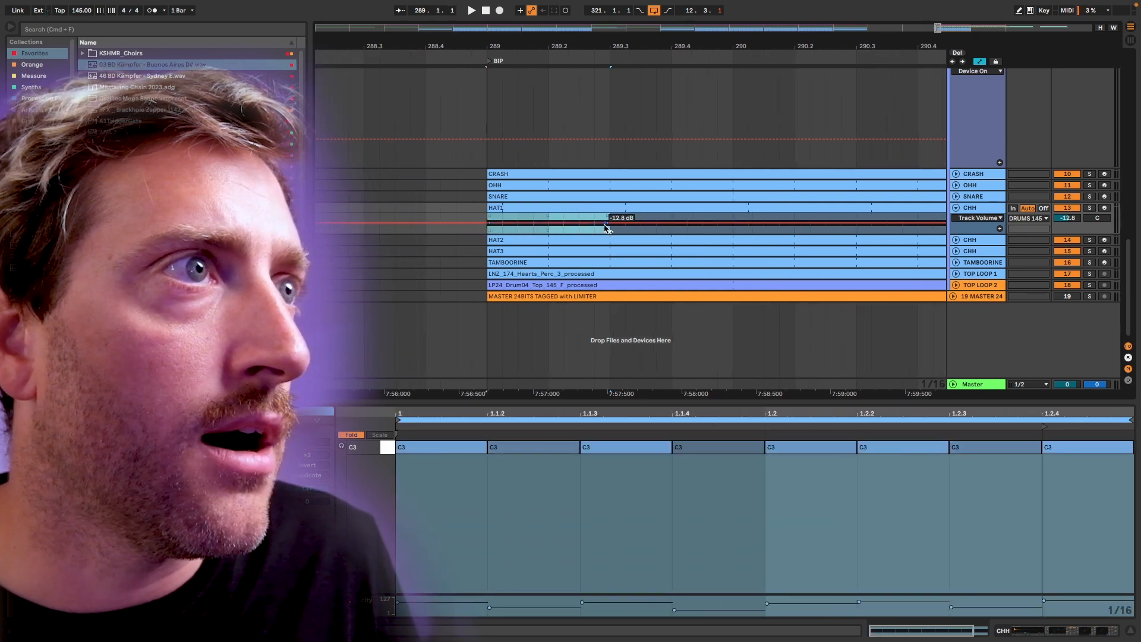
{"action": "left_click_drag", "start_coordinate": [489, 104], "coordinate": [739, 110]}
Step: Open the HAT3 clip, expand its CHH track and select the first beat from 289 to 289.2
{"action": "left_click", "coordinate": [512, 249]}
{"action": "key", "text": "u"}
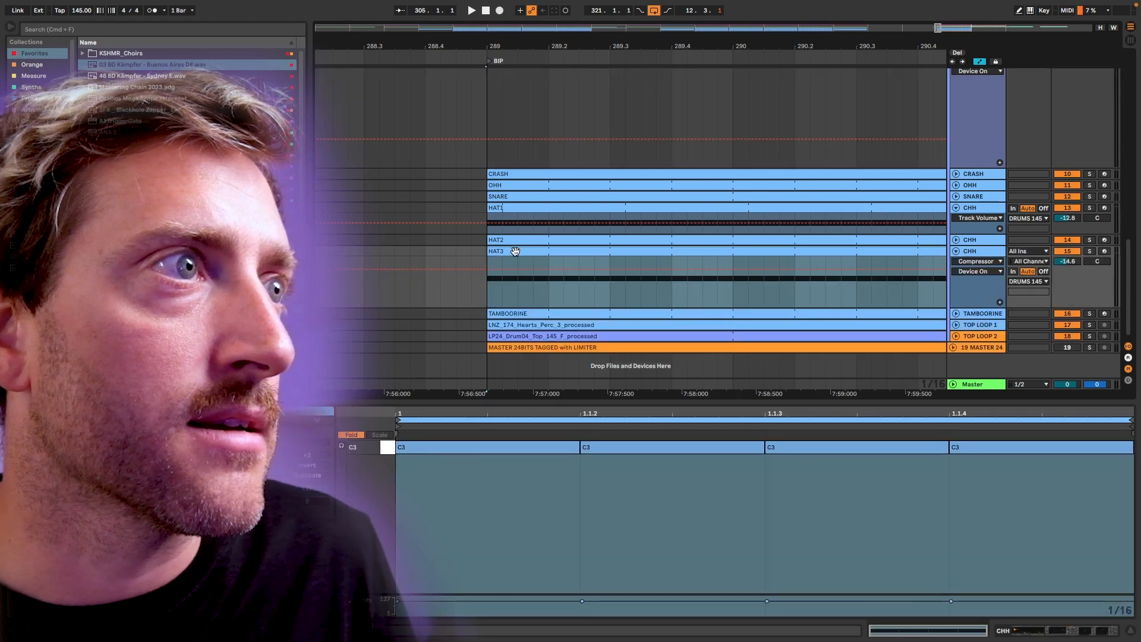
{"action": "scroll", "coordinate": [523, 274], "scroll_direction": "up", "scroll_amount": 2}
{"action": "left_click", "coordinate": [553, 291]}
{"action": "left_click_drag", "start_coordinate": [549, 290], "coordinate": [476, 286]}
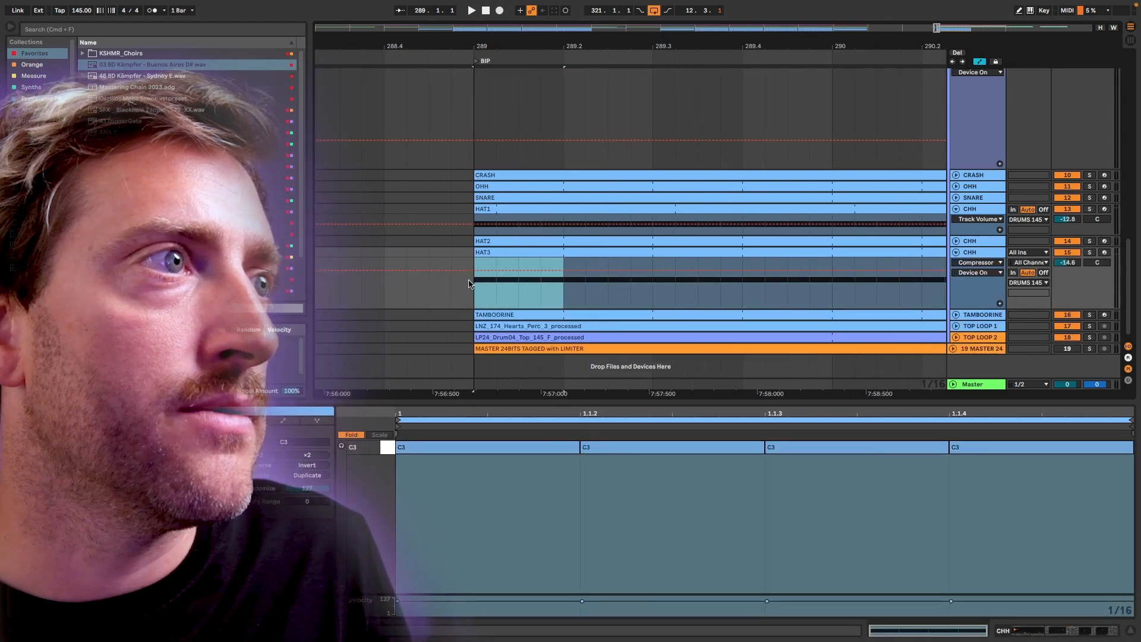
Step: Solo the three CHH tracks and TAMBOORINE together and listen to them from bar 289
{"action": "left_click", "coordinate": [582, 314]}
{"action": "scroll", "coordinate": [561, 324], "scroll_direction": "up", "scroll_amount": 1}
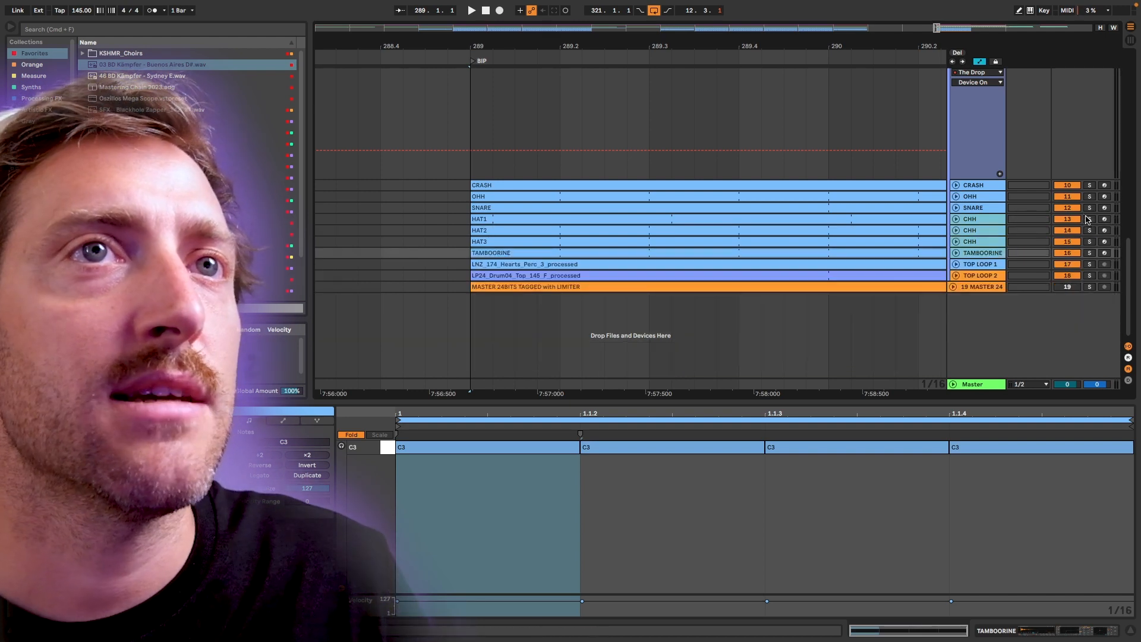
{"action": "left_click", "coordinate": [1090, 219]}
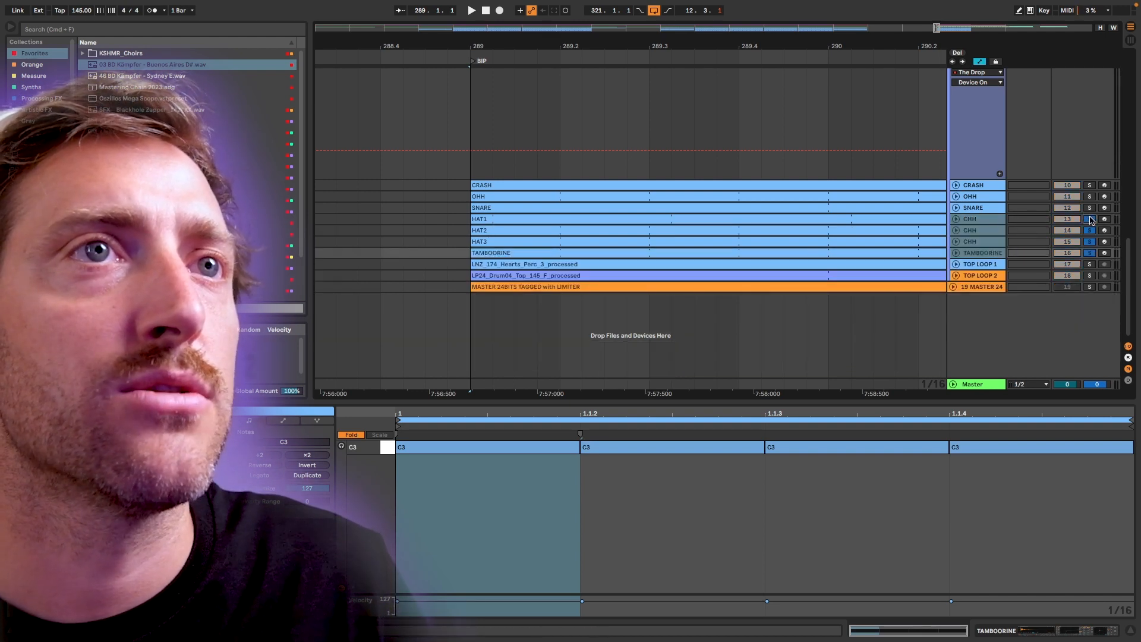
{"action": "key", "text": "space"}
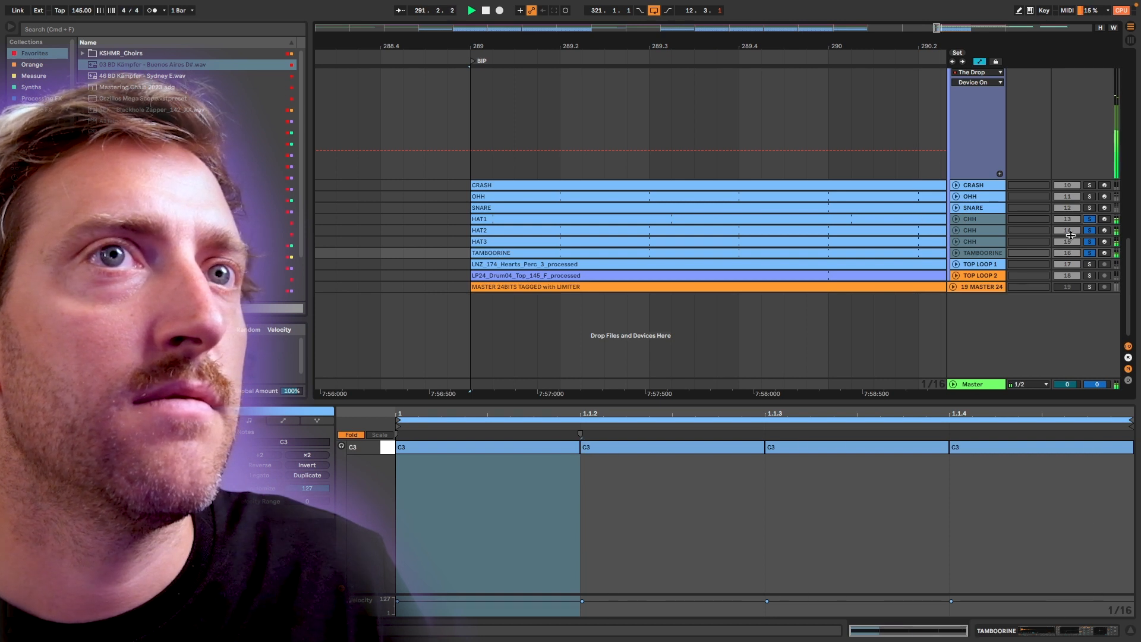
{"action": "key", "text": "space"}
Step: Play from bar 289 while soloing HAT1, HAT2, HAT3 and TAMBOORINE one after another
{"action": "left_click", "coordinate": [1090, 219]}
{"action": "left_click", "coordinate": [1090, 219]}
{"action": "key", "text": "space"}
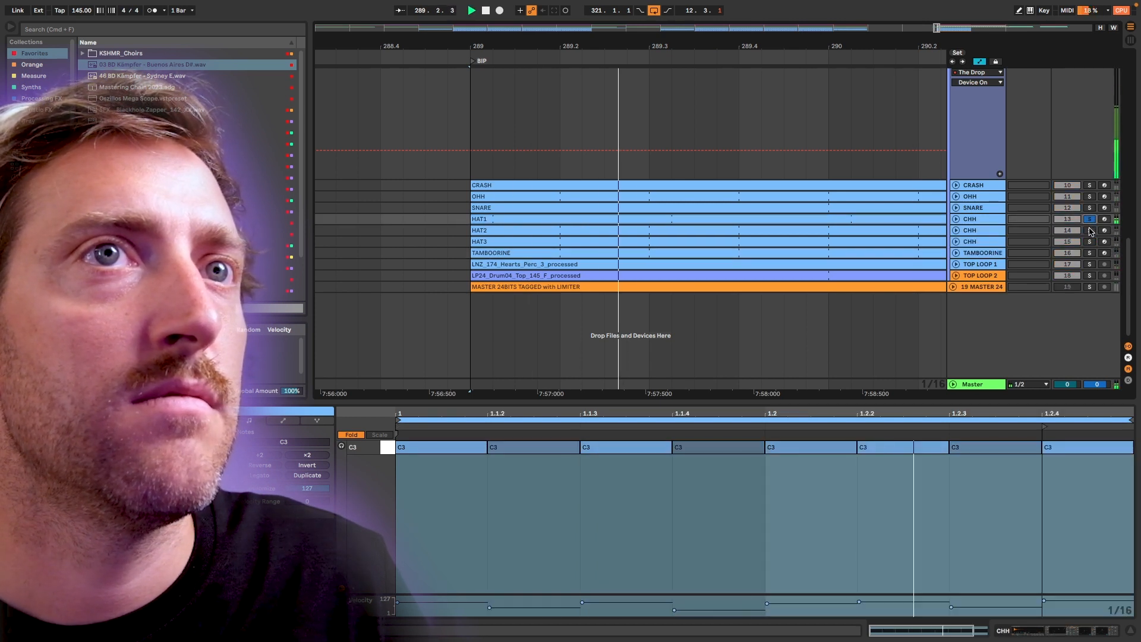
{"action": "left_click", "coordinate": [1090, 231]}
{"action": "left_click", "coordinate": [1091, 241]}
{"action": "left_click", "coordinate": [1090, 253]}
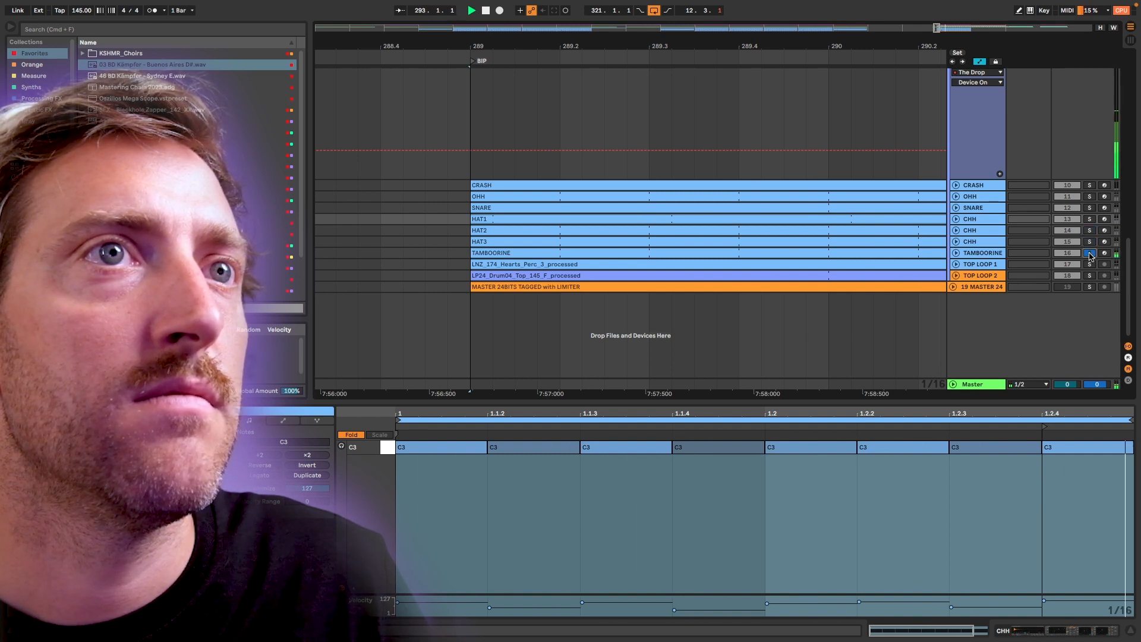
{"action": "key", "text": "space"}
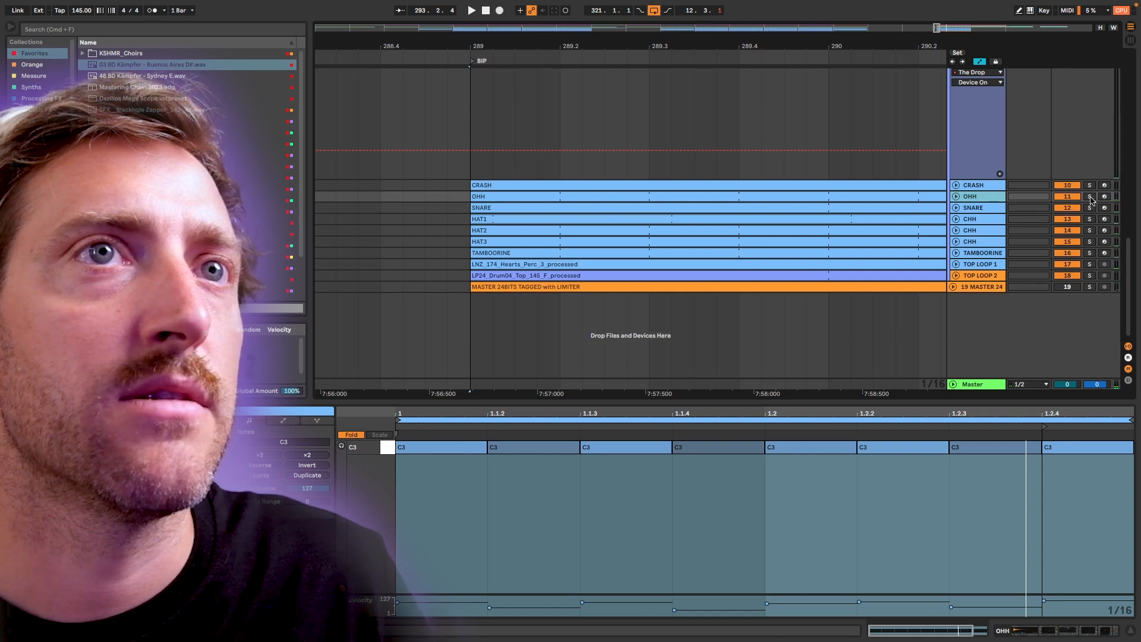
Step: Solo the OHH, SNARE, three CHH and TAMBOORINE tracks together and listen to the combined groove from bar 289
{"action": "left_click", "coordinate": [1090, 197]}
{"action": "left_click", "coordinate": [1090, 208]}
{"action": "left_click_drag", "start_coordinate": [1091, 202], "coordinate": [1092, 255]}
{"action": "key", "text": "space"}
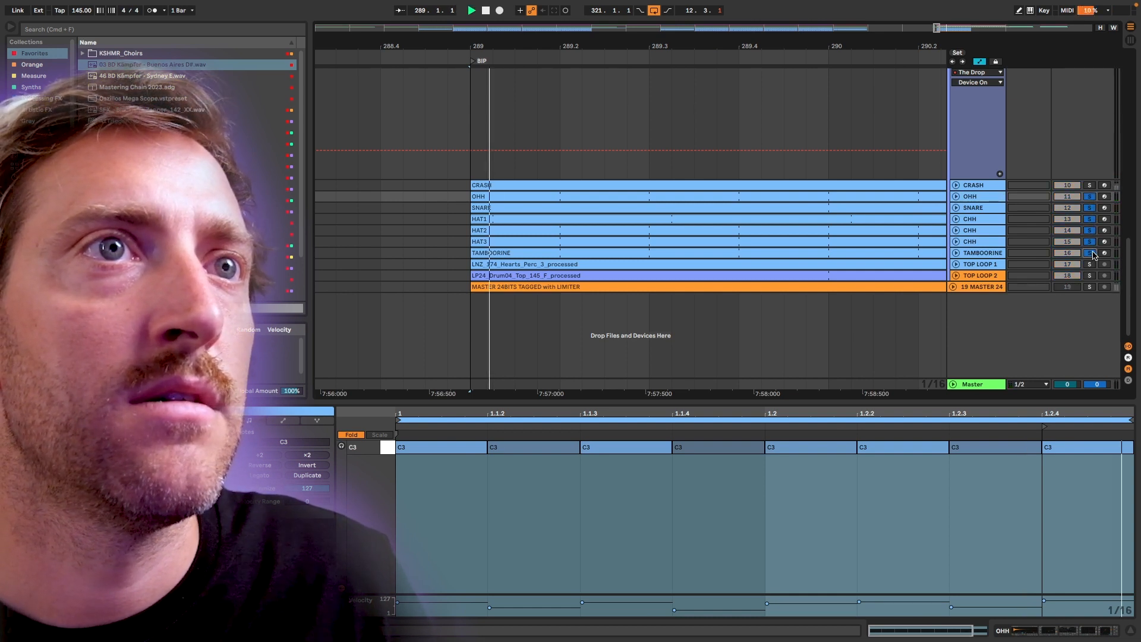
{"action": "key", "text": "minus"}
{"action": "scroll", "coordinate": [740, 230], "scroll_direction": "right", "scroll_amount": 4}
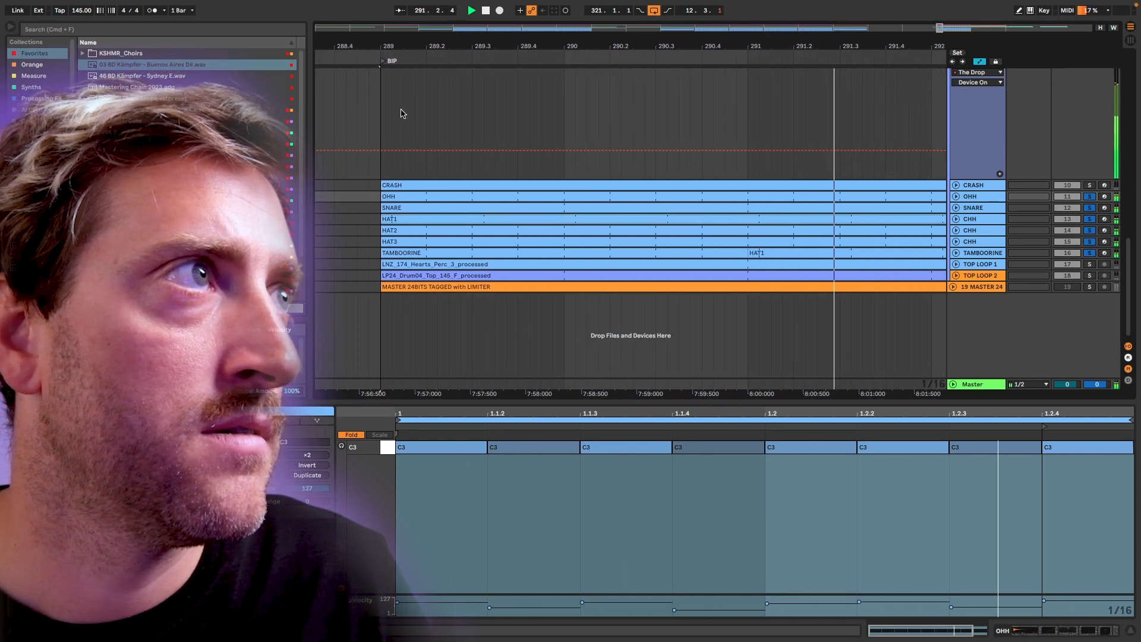
Step: Stop playback and loop the two bars from 289 to 291
{"action": "left_click_drag", "start_coordinate": [391, 108], "coordinate": [739, 116]}
{"action": "key", "text": "space"}
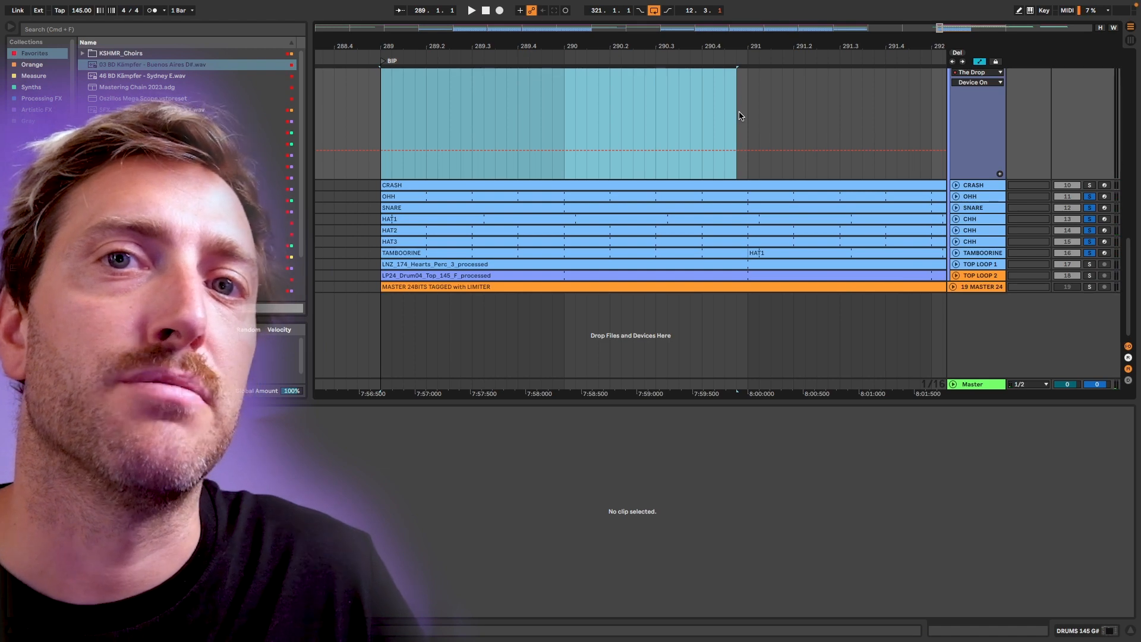
{"action": "left_click_drag", "start_coordinate": [759, 109], "coordinate": [381, 98]}
{"action": "key", "text": "super+l"}
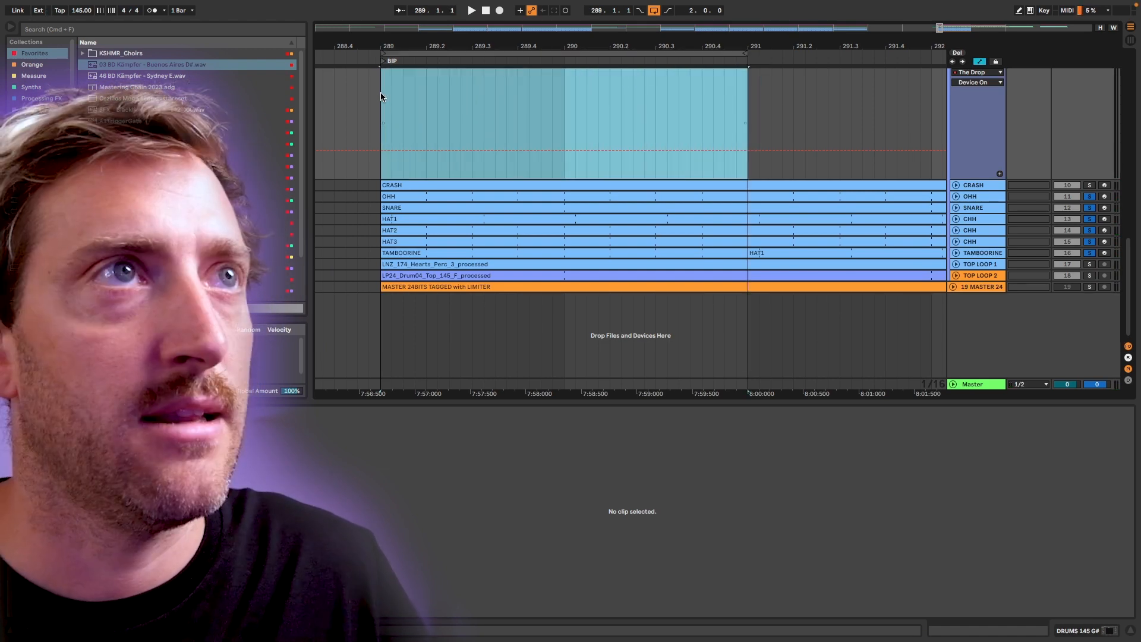
Step: Expand the SNARE and OHH tracks to compare their hit placement, selecting the snare hit from 289.2 to 289.3
{"action": "double_click", "coordinate": [504, 208]}
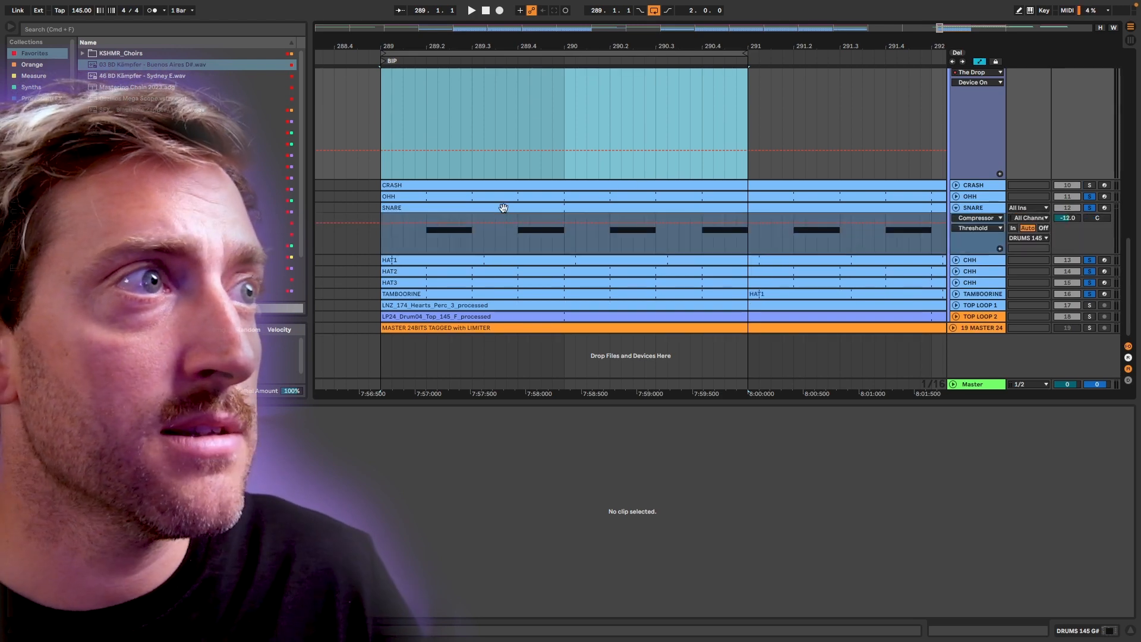
{"action": "left_click_drag", "start_coordinate": [427, 240], "coordinate": [469, 242]}
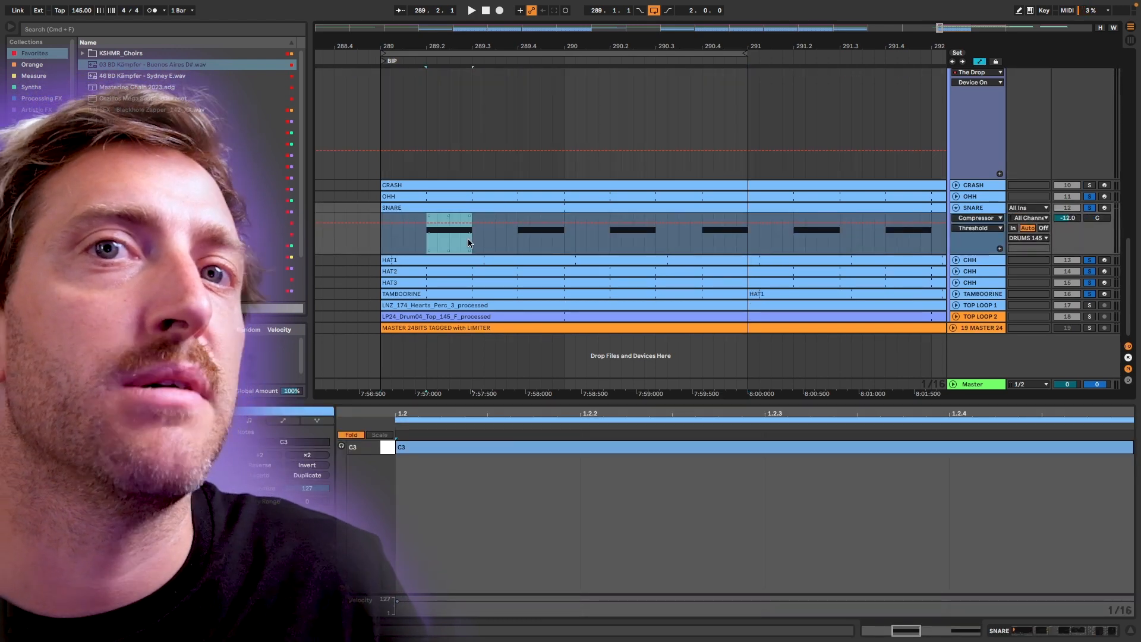
{"action": "double_click", "coordinate": [459, 196]}
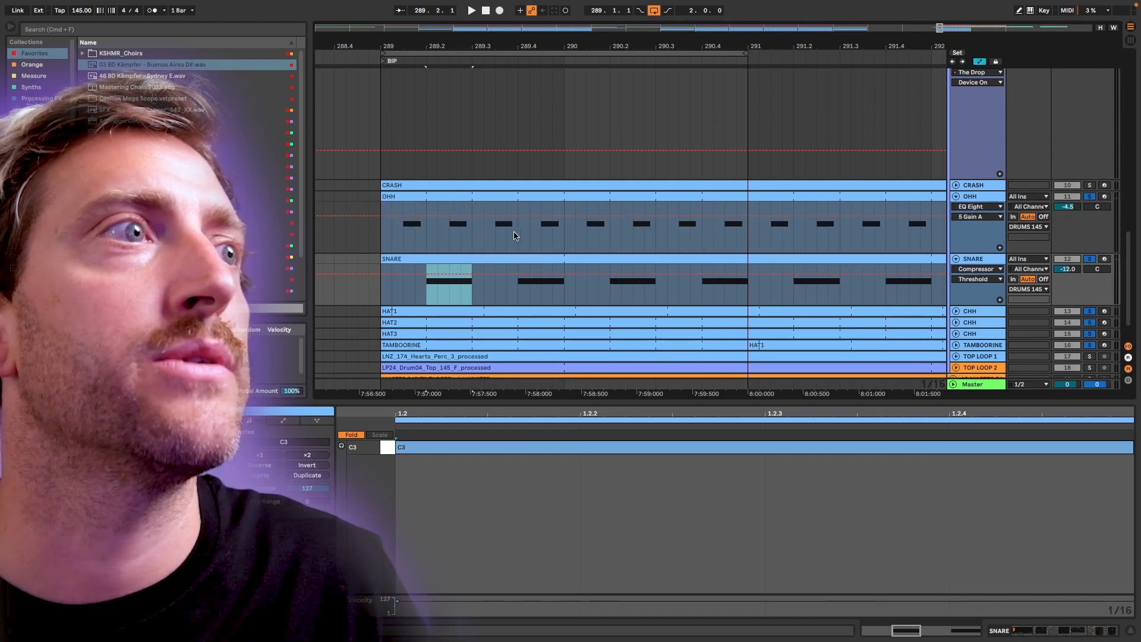
{"action": "scroll", "coordinate": [457, 215], "scroll_direction": "down", "scroll_amount": 5}
{"action": "scroll", "coordinate": [490, 232], "scroll_direction": "down", "scroll_amount": 5}
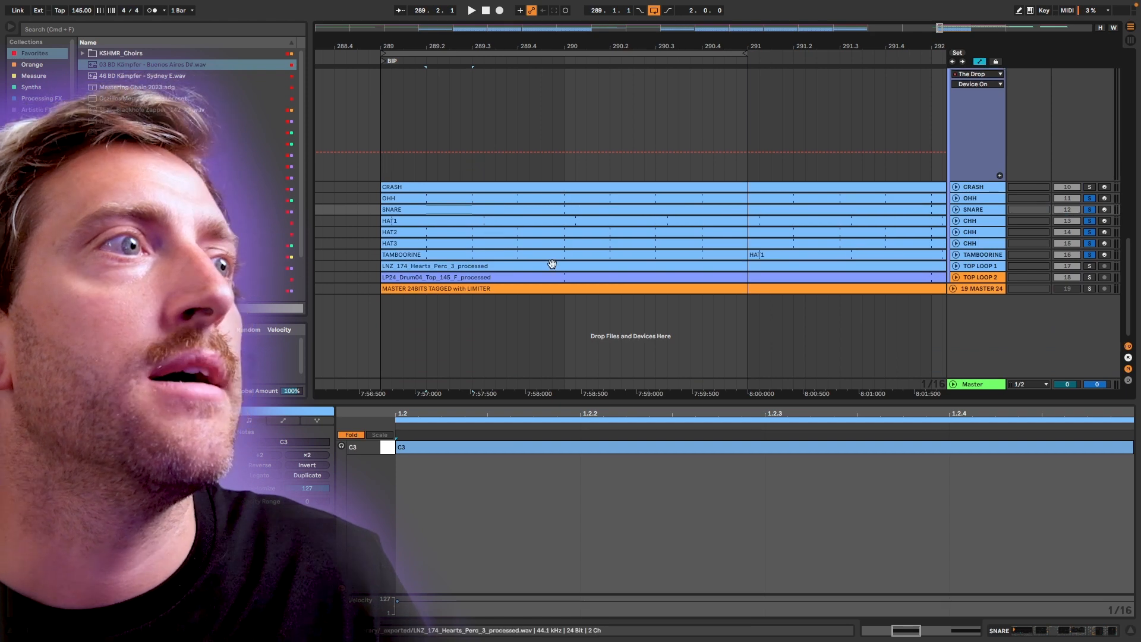
Step: Open the LNZ_174_Hearts_Perc_3 clip, audition TOP LOOP 1 and TOP LOOP 2 solo, and select the short stretch before 1.2 in its waveform
{"action": "left_click", "coordinate": [552, 264]}
{"action": "left_click", "coordinate": [1091, 267]}
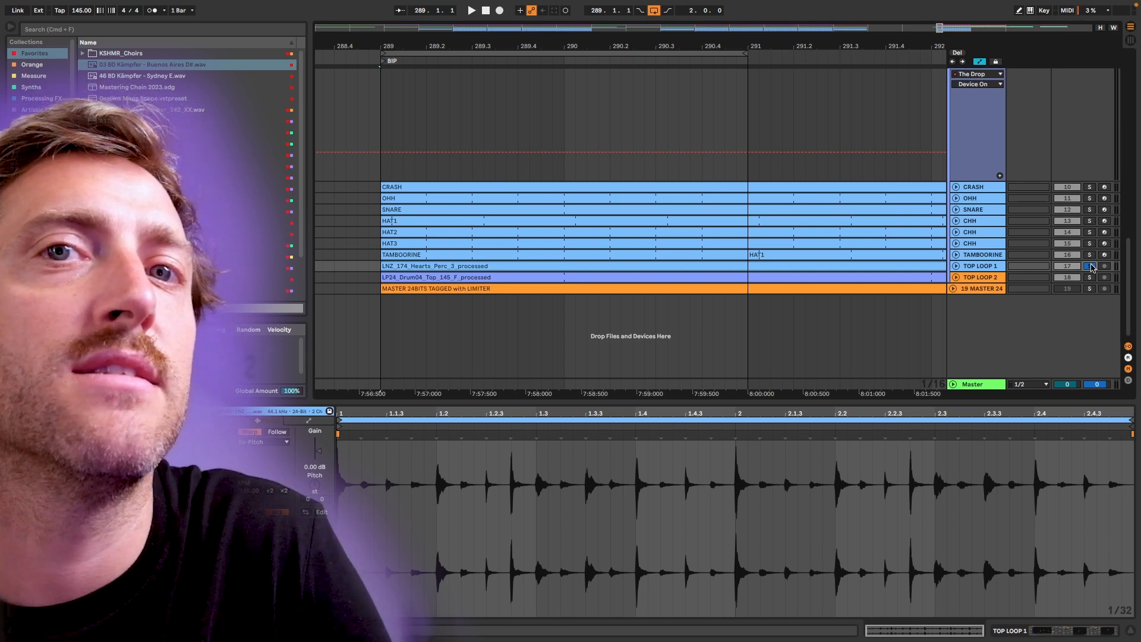
{"action": "key", "text": "space"}
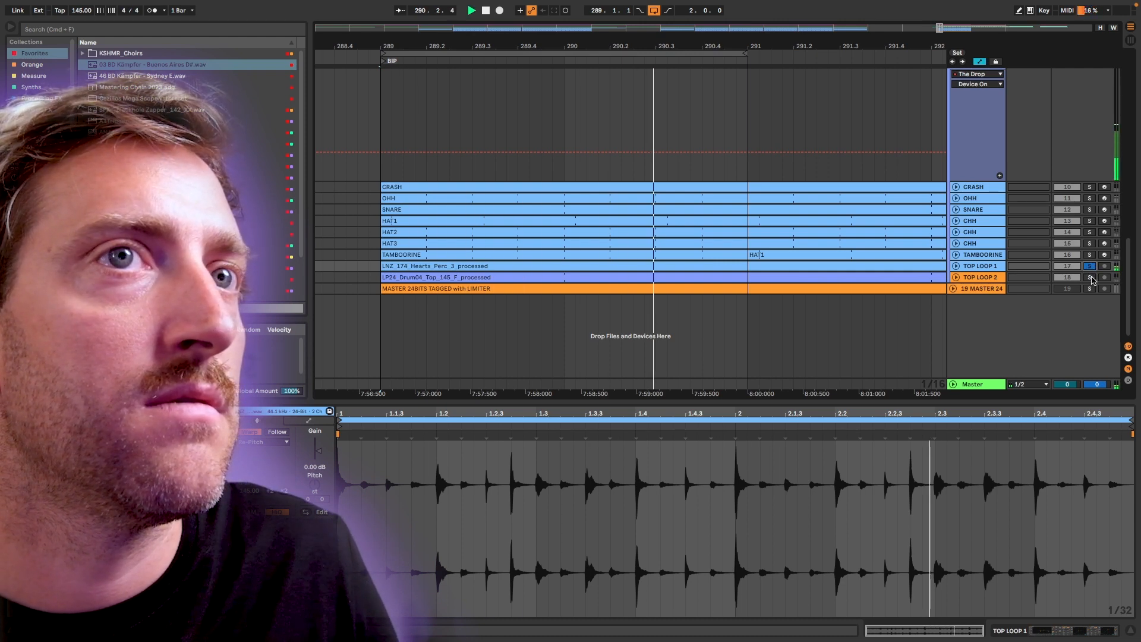
{"action": "left_click", "coordinate": [1091, 277]}
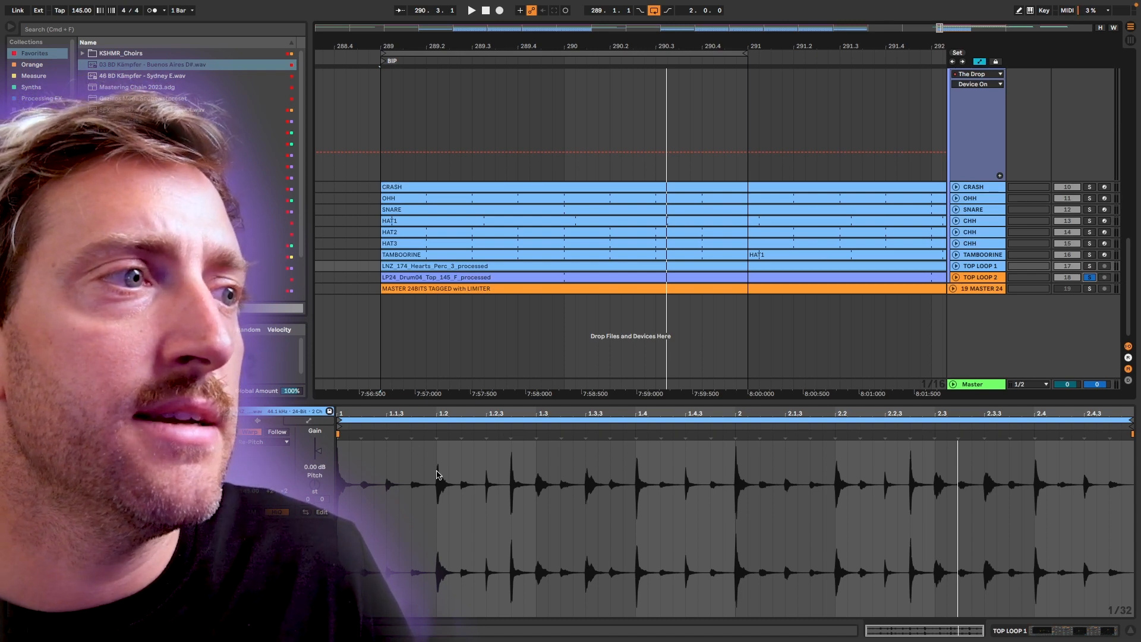
{"action": "left_click_drag", "start_coordinate": [410, 470], "coordinate": [435, 469]}
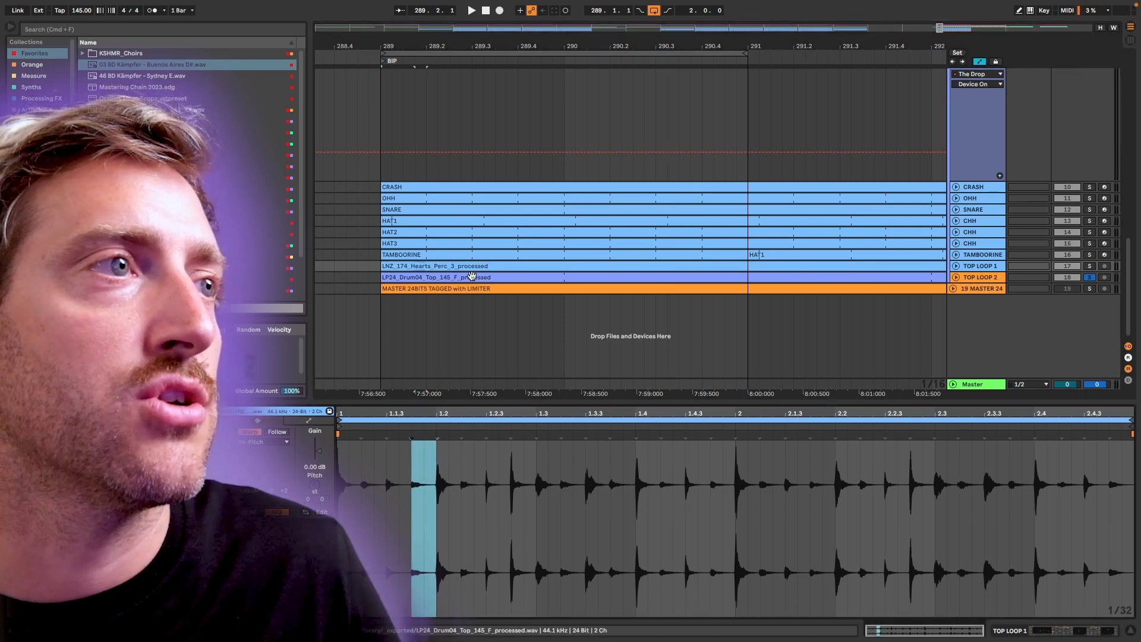
Step: Expand the TOP LOOP 2 track and copy a sixteenth-note slice of its LP24_Drum04 loop to 289.2
{"action": "scroll", "coordinate": [469, 277], "scroll_direction": "up", "scroll_amount": 5}
{"action": "scroll", "coordinate": [442, 310], "scroll_direction": "up", "scroll_amount": 4}
{"action": "left_click_drag", "start_coordinate": [459, 289], "coordinate": [419, 284]}
{"action": "left_click", "coordinate": [482, 291]}
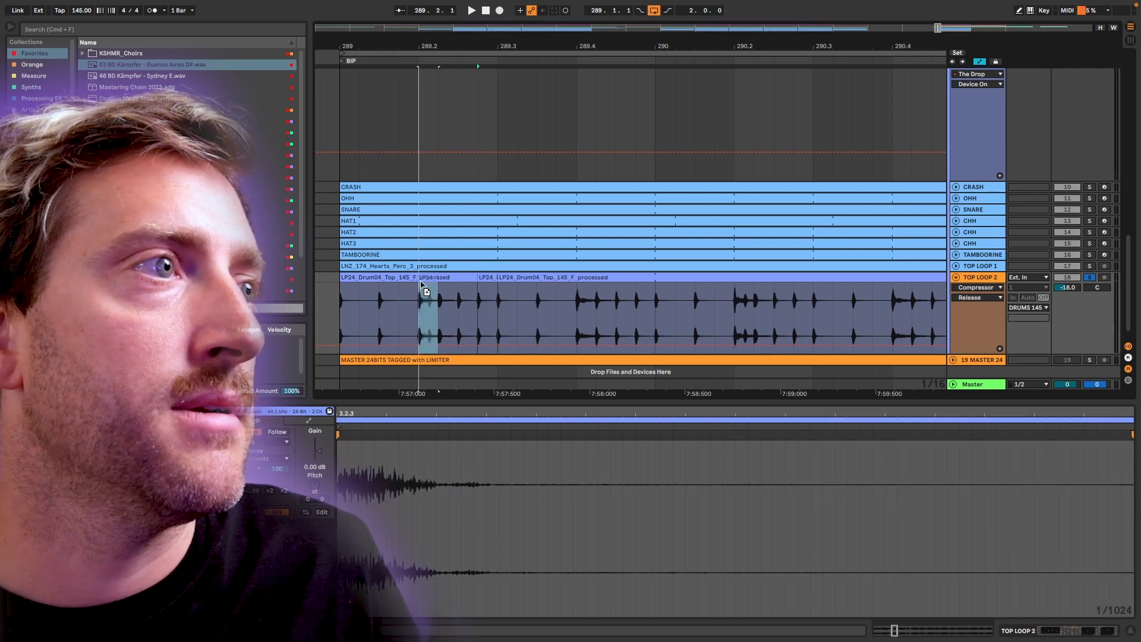